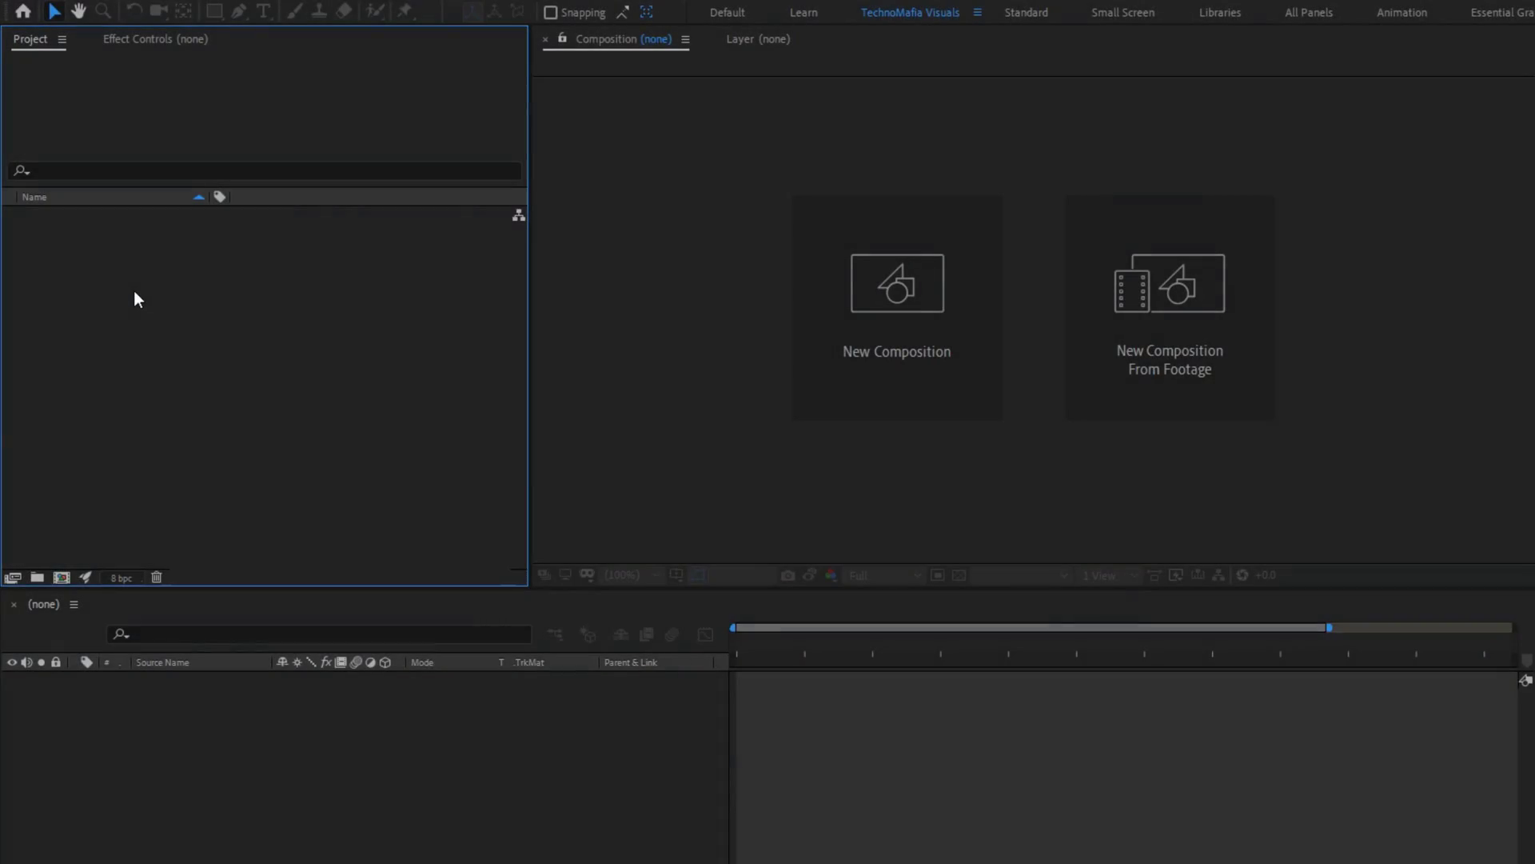
- Make a new comp named Lower_third at 1080p, 30 fps, with a 0:00:05:00 duration
{"action": "left_click", "coordinate": [928, 300]}
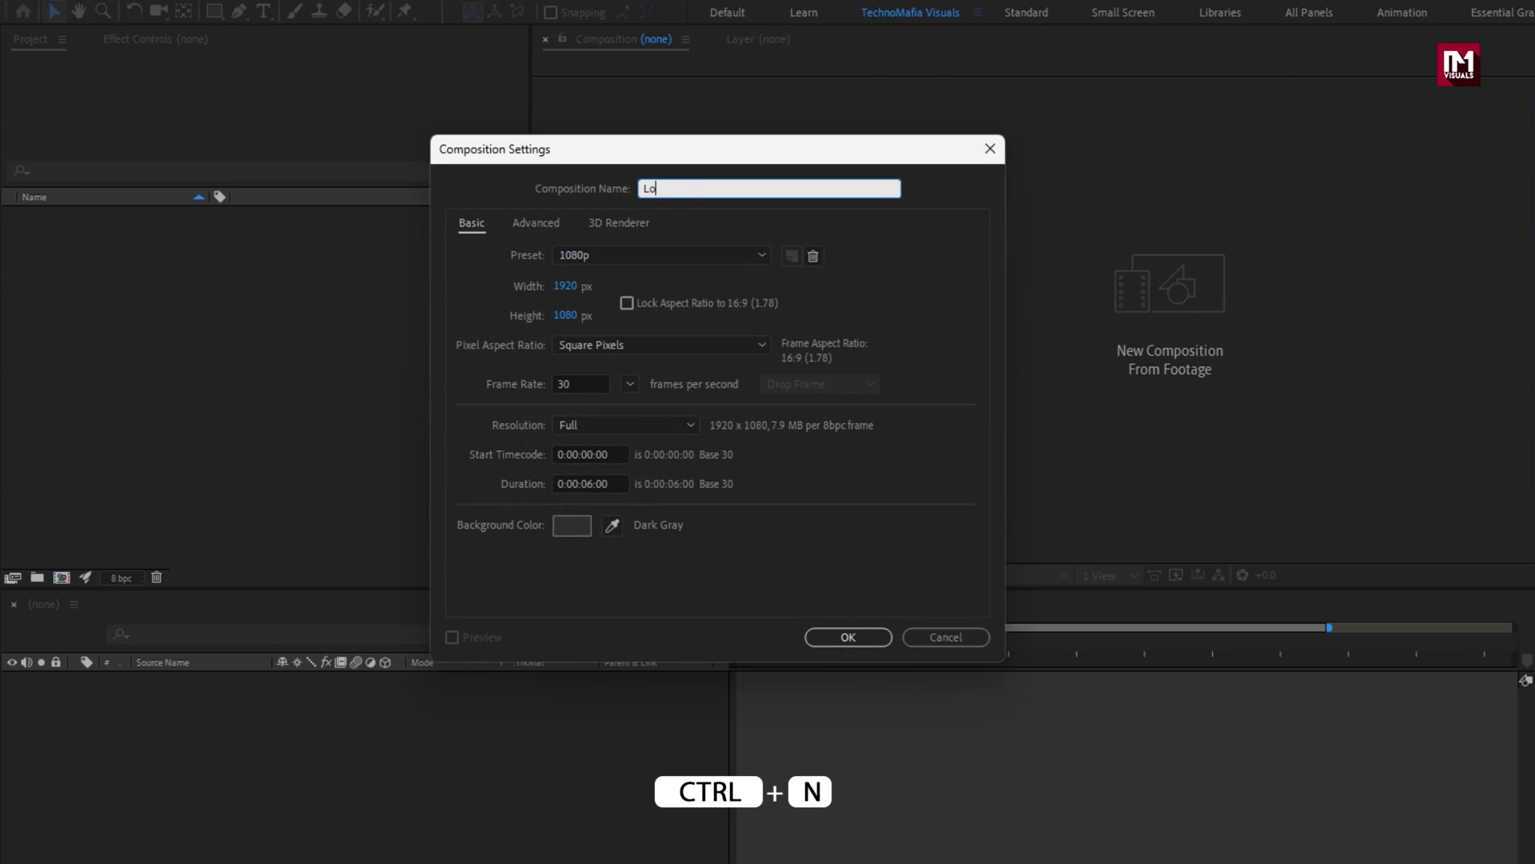
{"action": "type", "text": "Lower_third"}
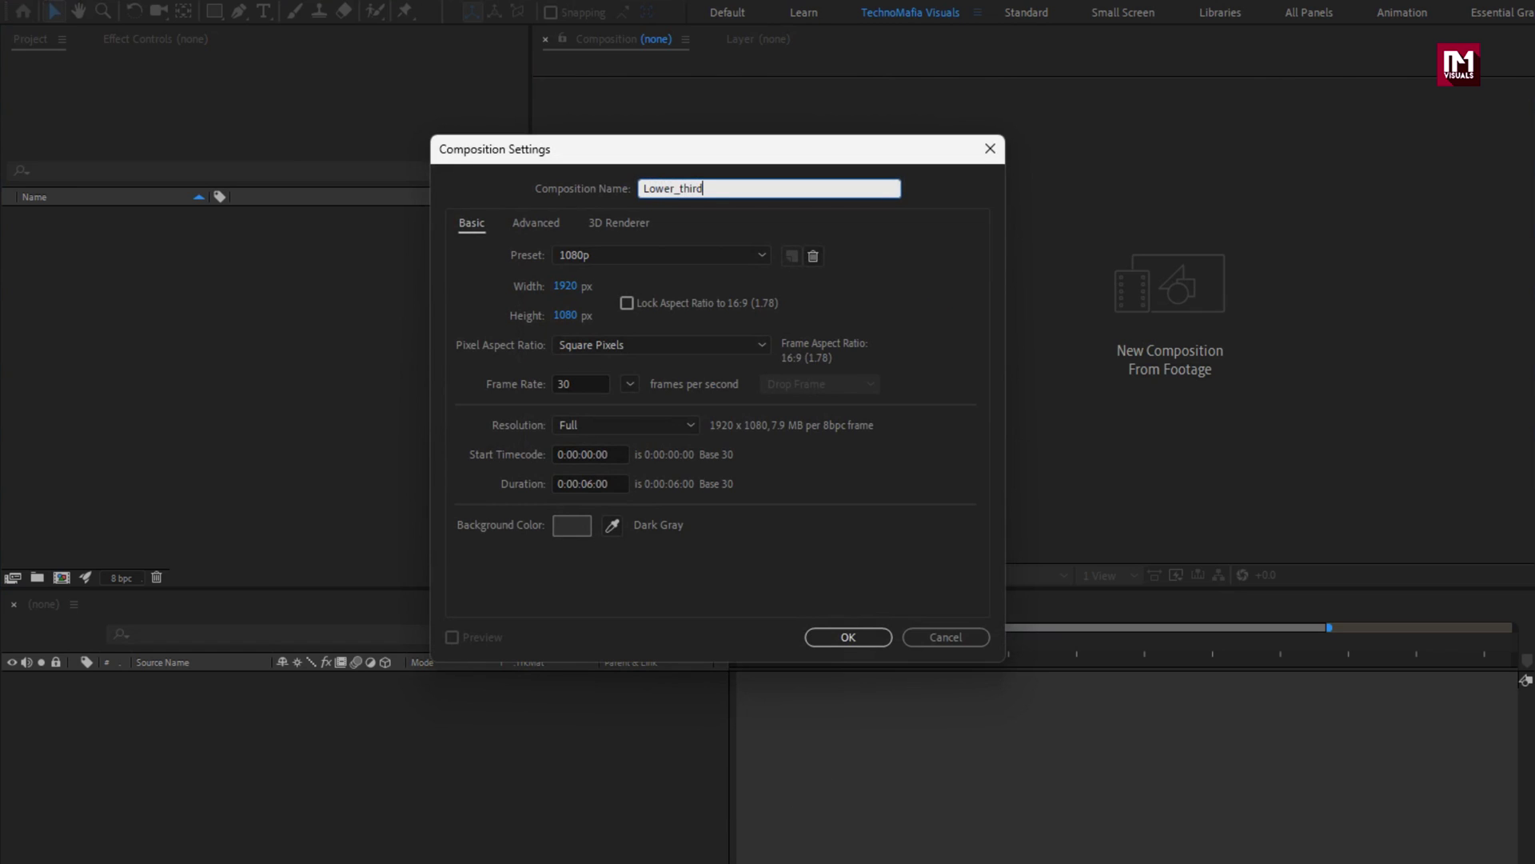
{"action": "left_click", "coordinate": [592, 482]}
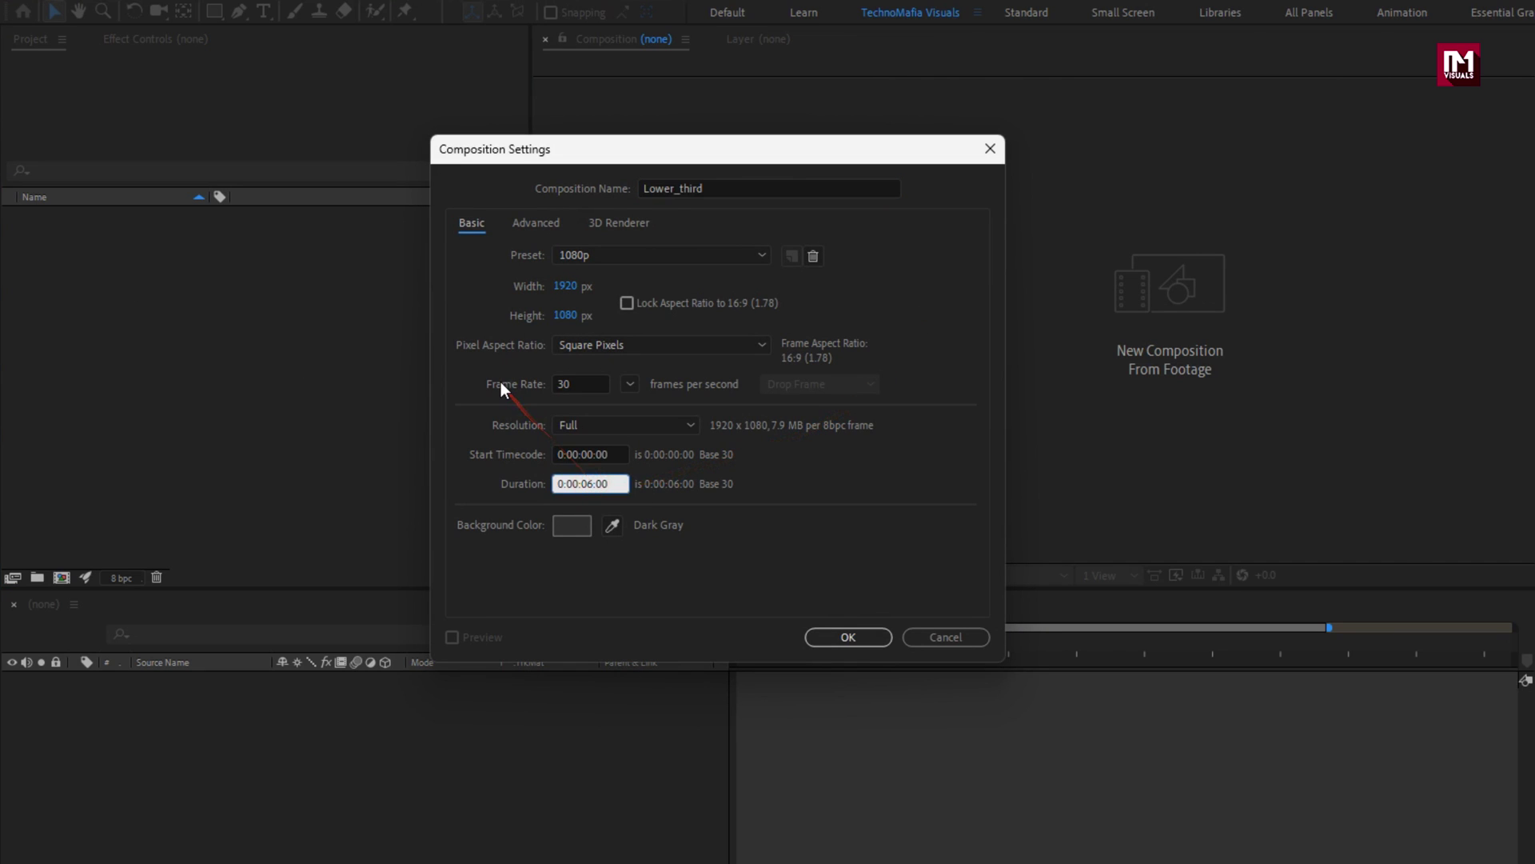
{"action": "key", "text": "BackSpace"}
{"action": "type", "text": "5"}
{"action": "left_click", "coordinate": [823, 635]}
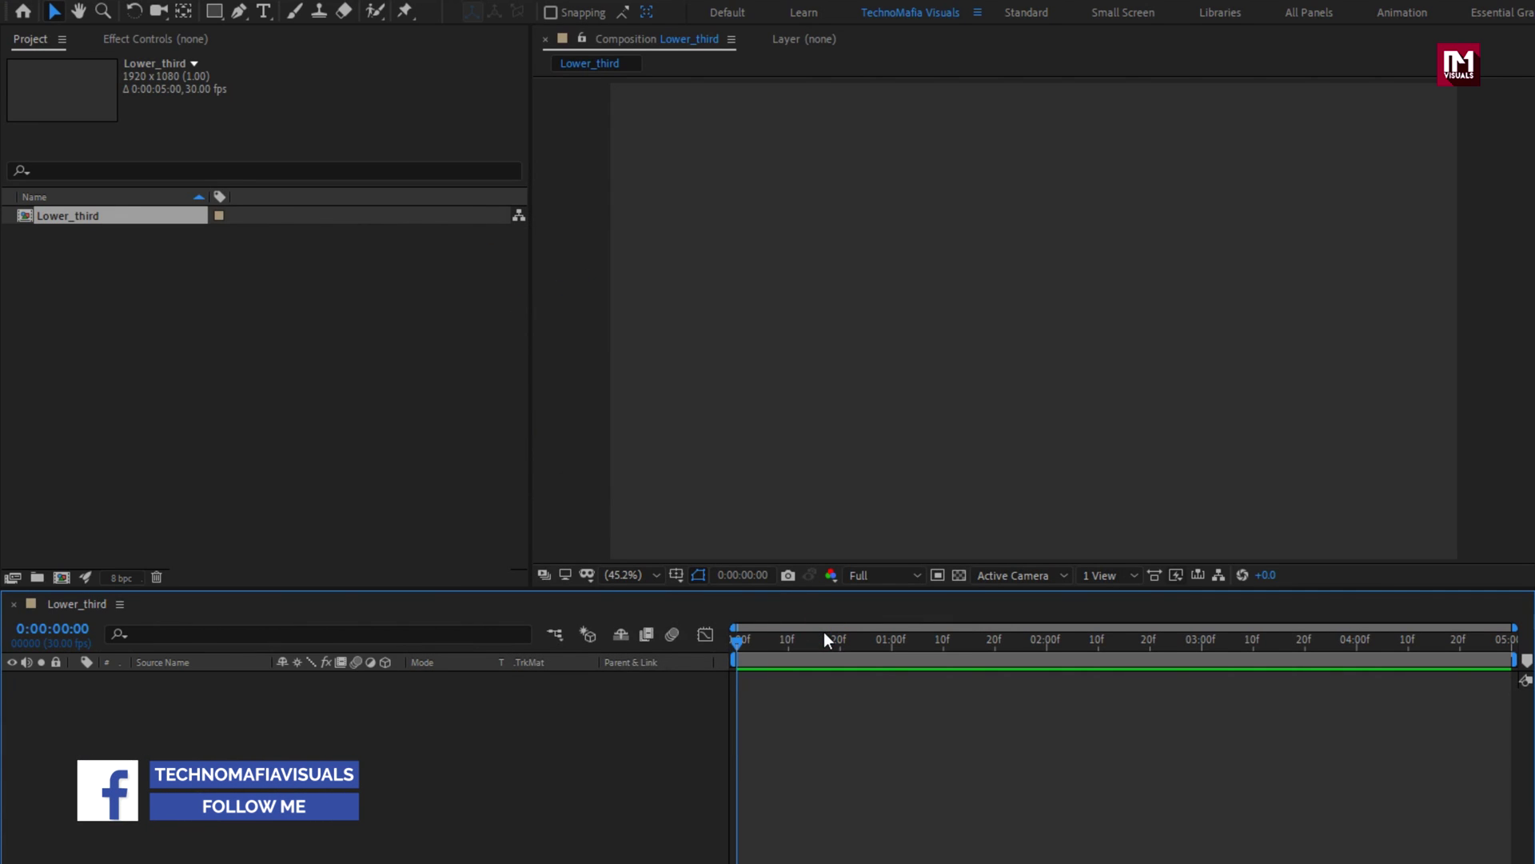
- Type MOTION as a new text layer and move it toward the composition centre
{"action": "left_click", "coordinate": [263, 12]}
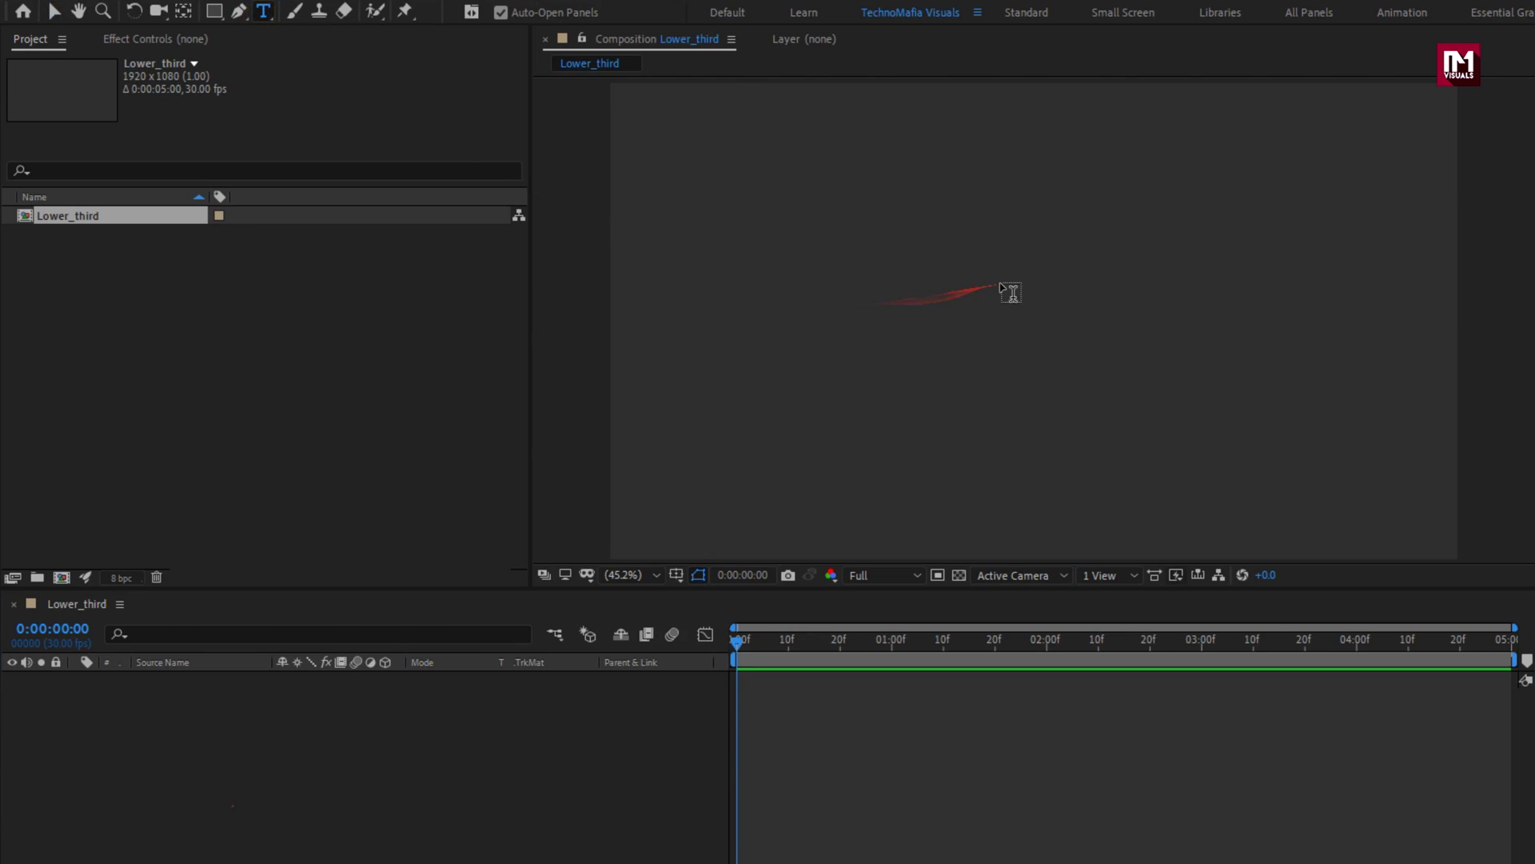
{"action": "left_click", "coordinate": [1050, 277]}
{"action": "type", "text": "MO"}
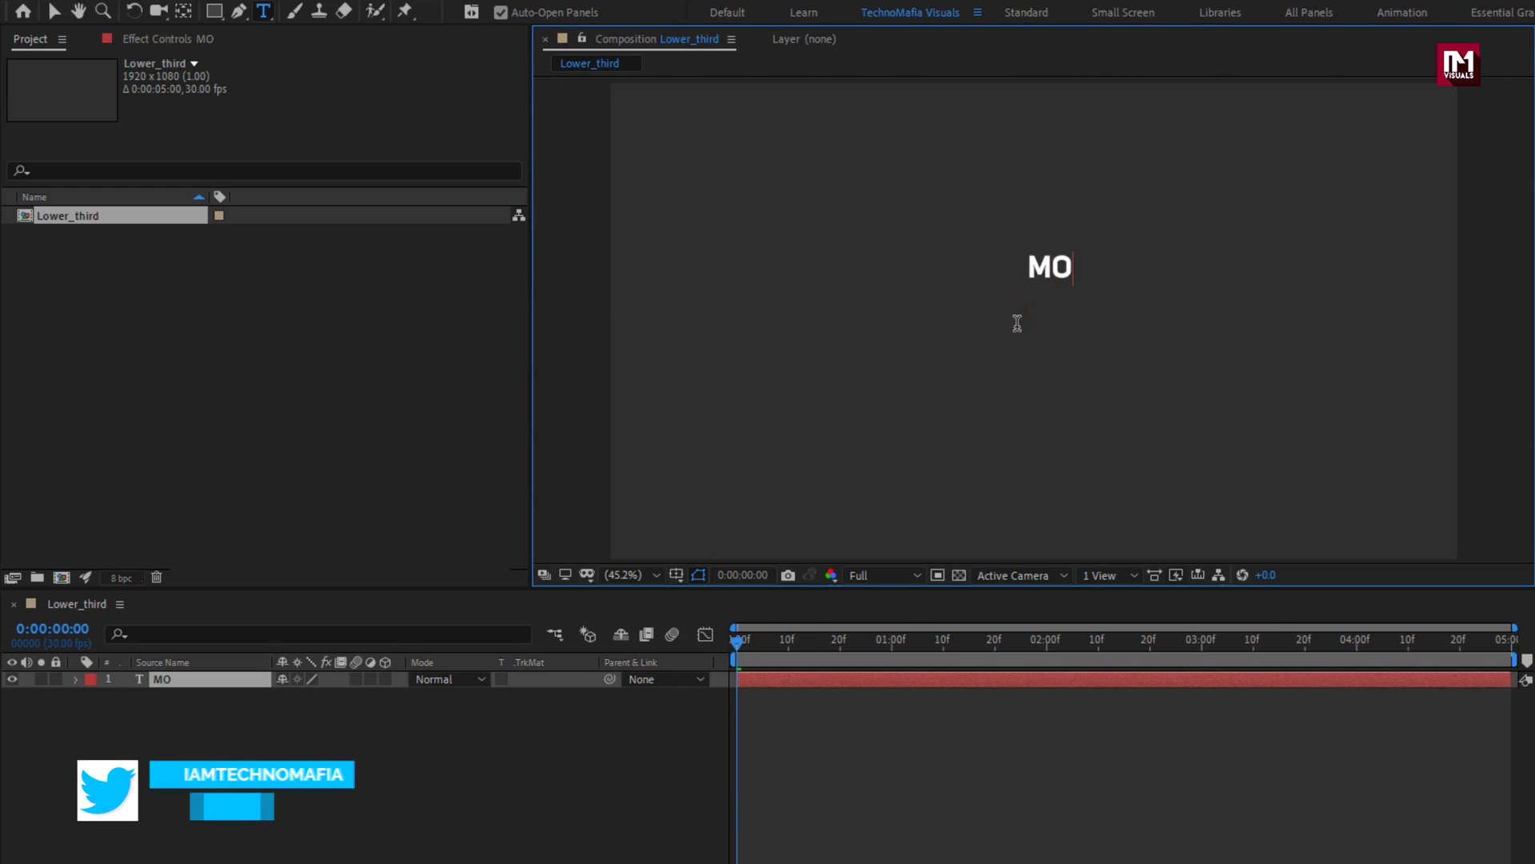
{"action": "type", "text": "TION"}
{"action": "key", "text": "Escape"}
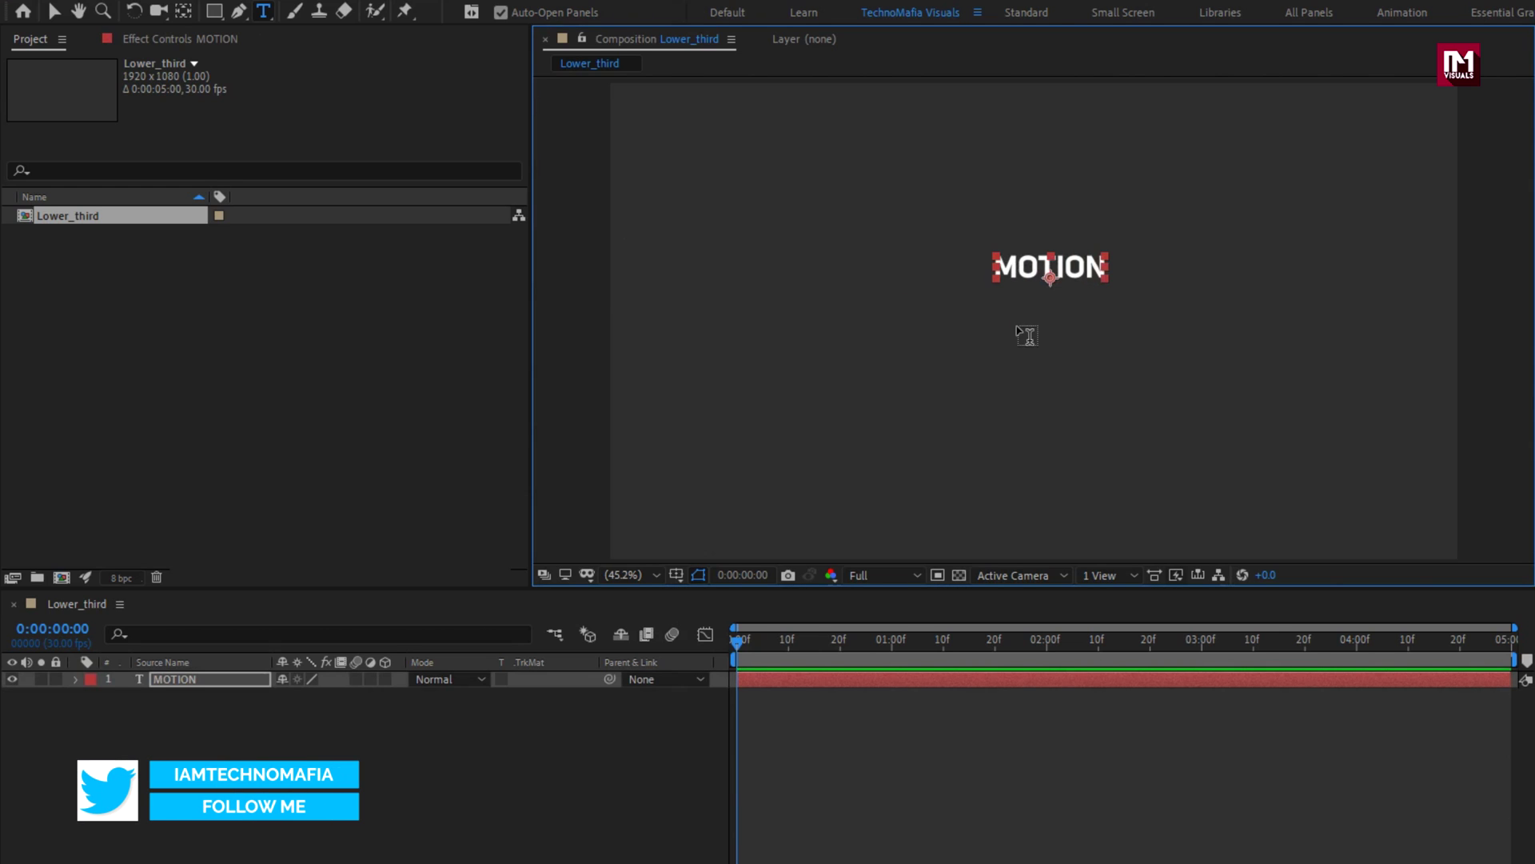
{"action": "key", "text": "v"}
{"action": "left_click_drag", "start_coordinate": [1075, 284], "coordinate": [1089, 294]}
- Set the MOTION text to Montserrat Black at 118 px
{"action": "left_click", "coordinate": [1334, 638]}
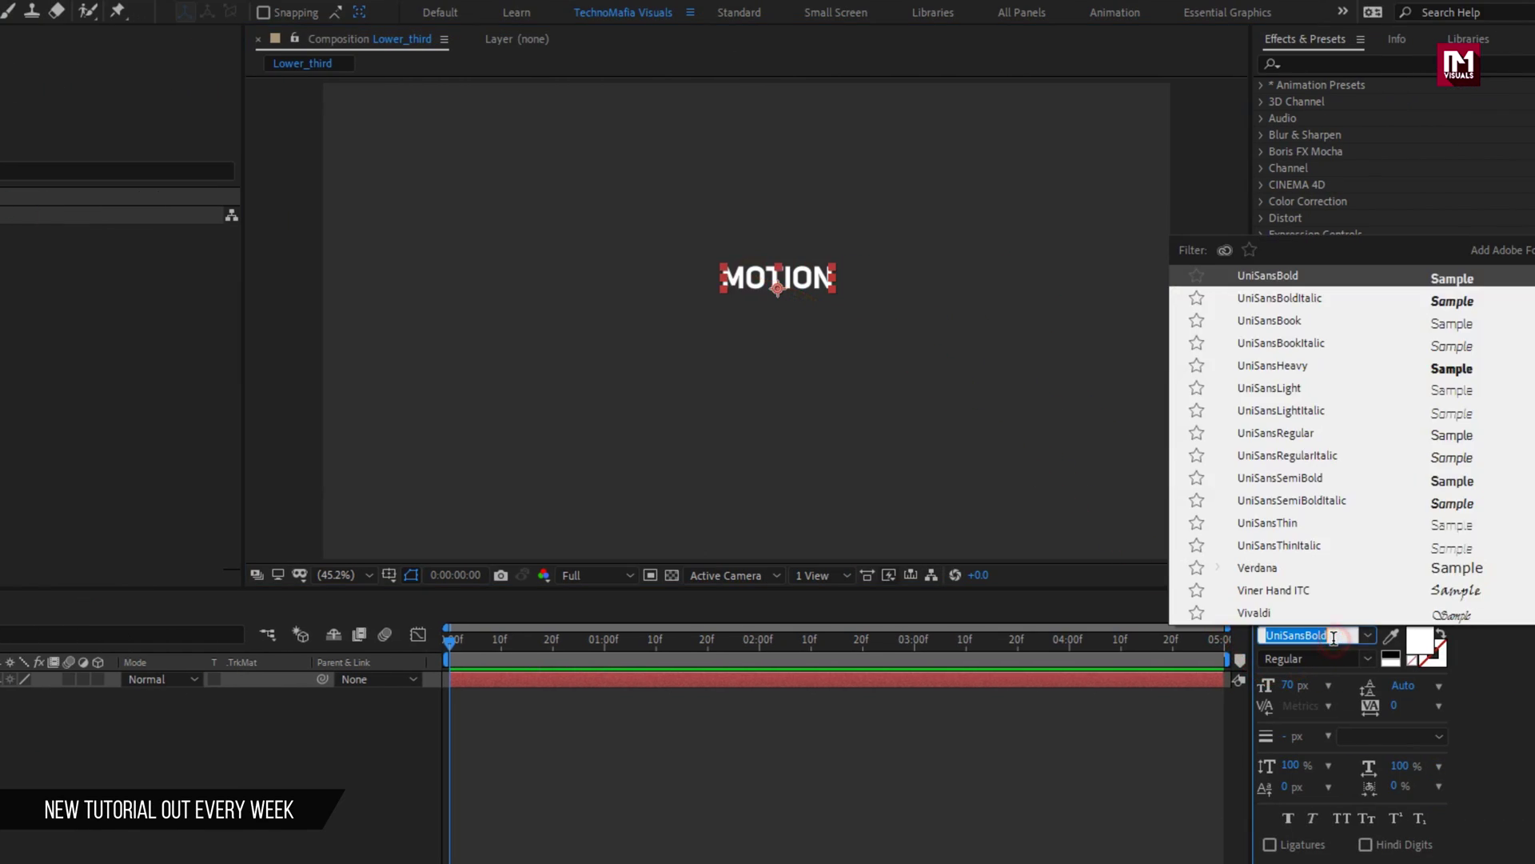
{"action": "type", "text": "mont"}
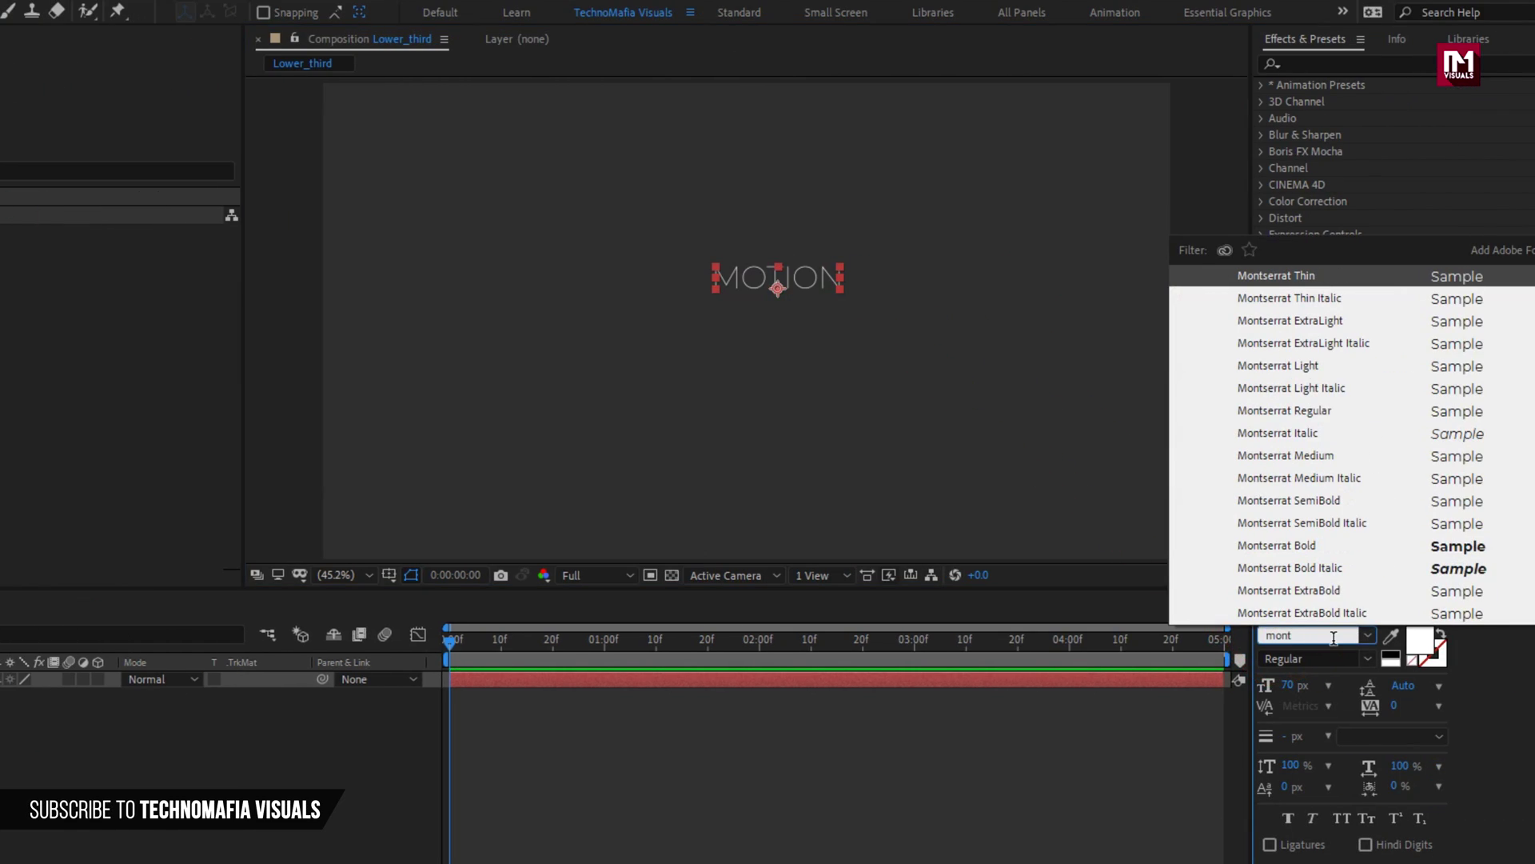
{"action": "left_click", "coordinate": [1318, 593]}
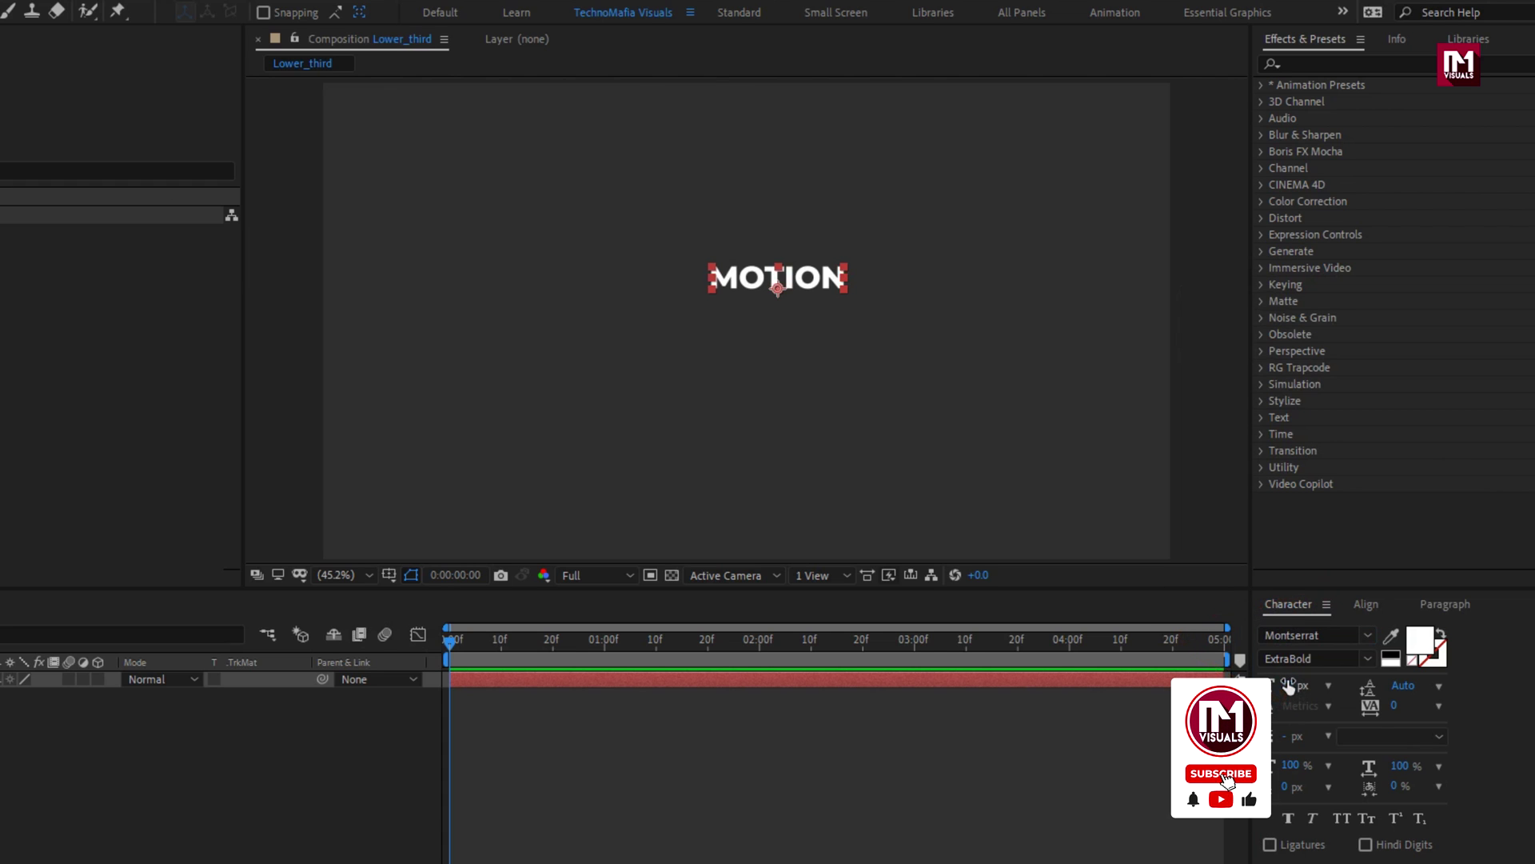
{"action": "left_click_drag", "start_coordinate": [1288, 686], "coordinate": [1345, 686]}
{"action": "left_click_drag", "start_coordinate": [752, 283], "coordinate": [843, 296]}
{"action": "left_click", "coordinate": [1367, 658]}
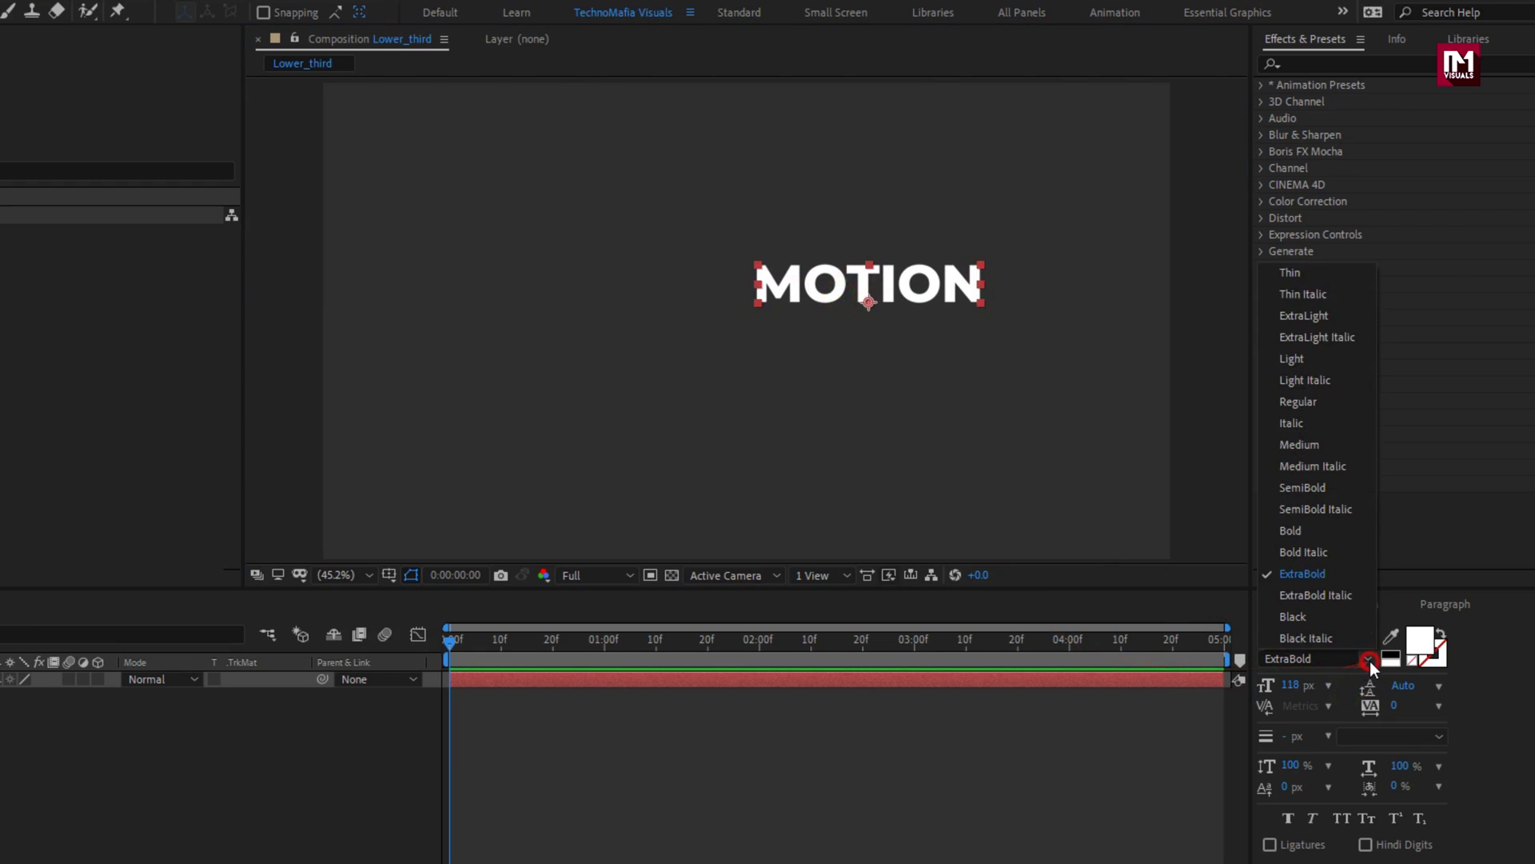
{"action": "left_click", "coordinate": [1303, 621]}
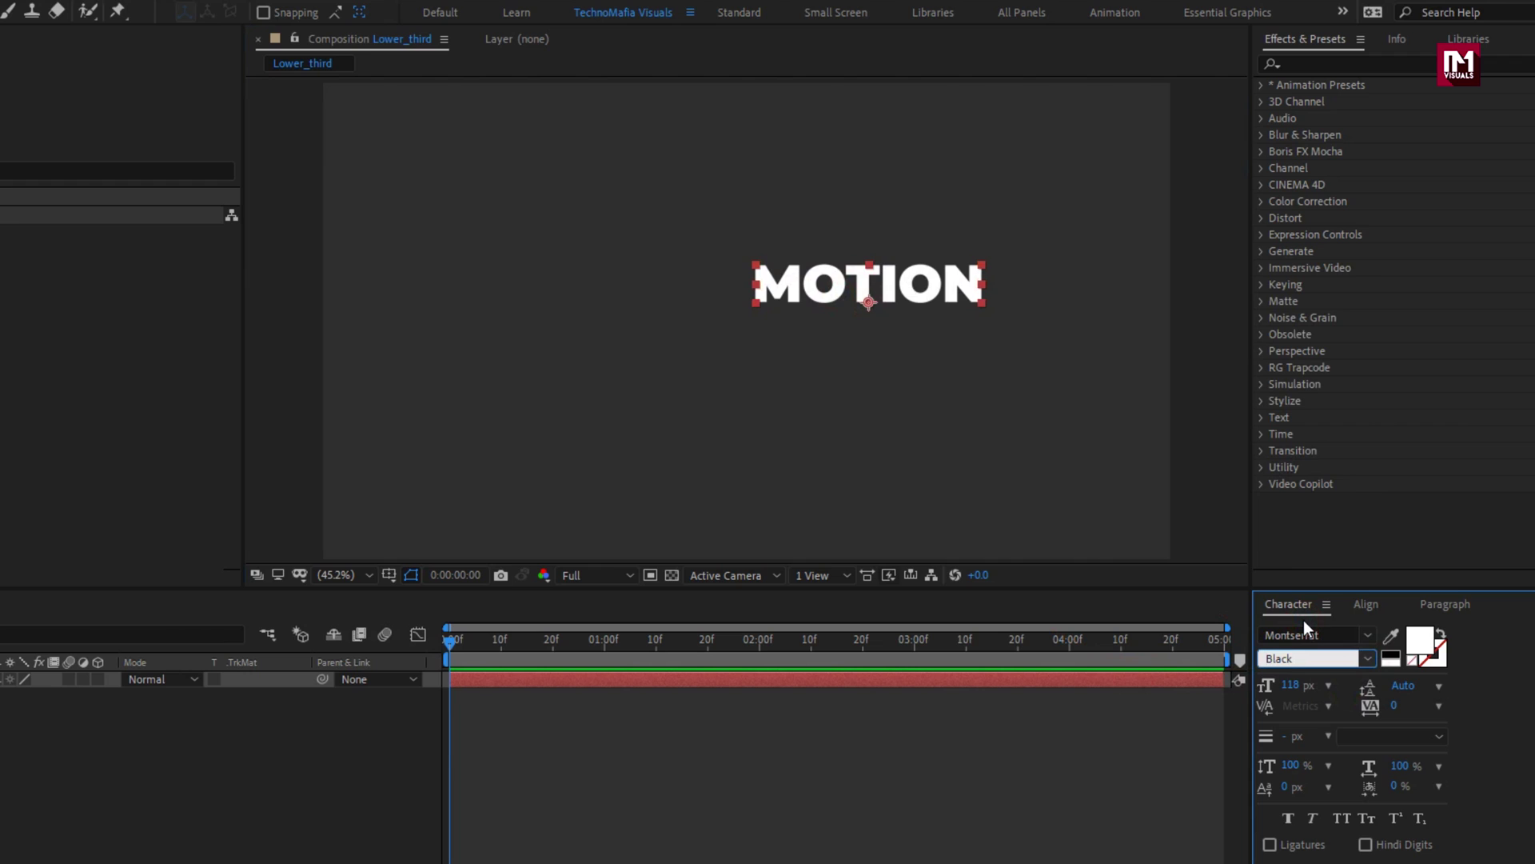
- Duplicate MOTION, place the copy below, retype it as GRAPHICS and shift it right
{"action": "key", "text": "ctrl+d"}
{"action": "left_click_drag", "start_coordinate": [849, 298], "coordinate": [833, 303]}
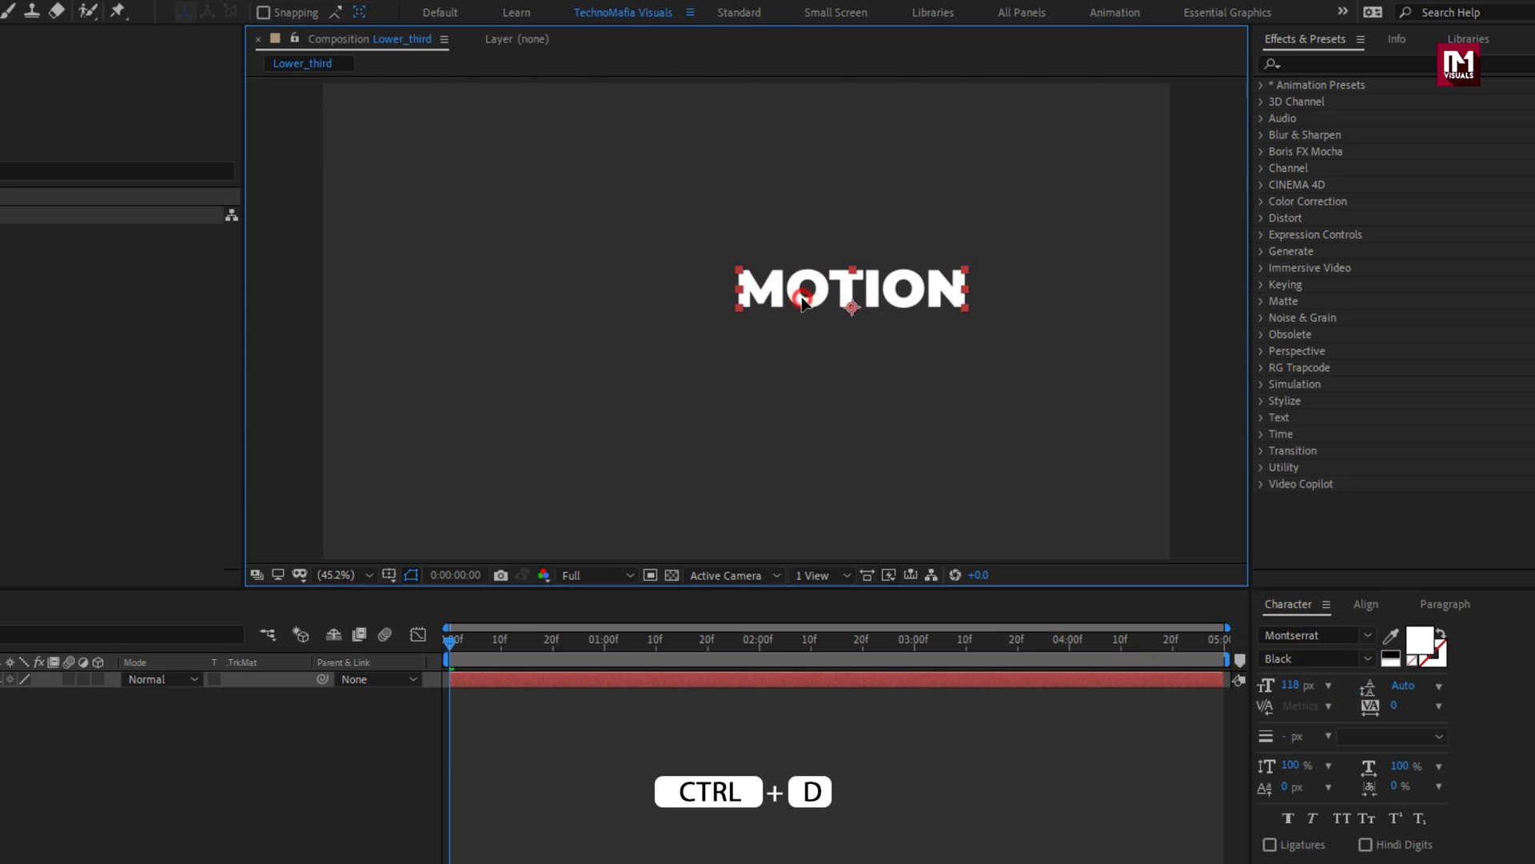
{"action": "key", "text": "ctrl+d"}
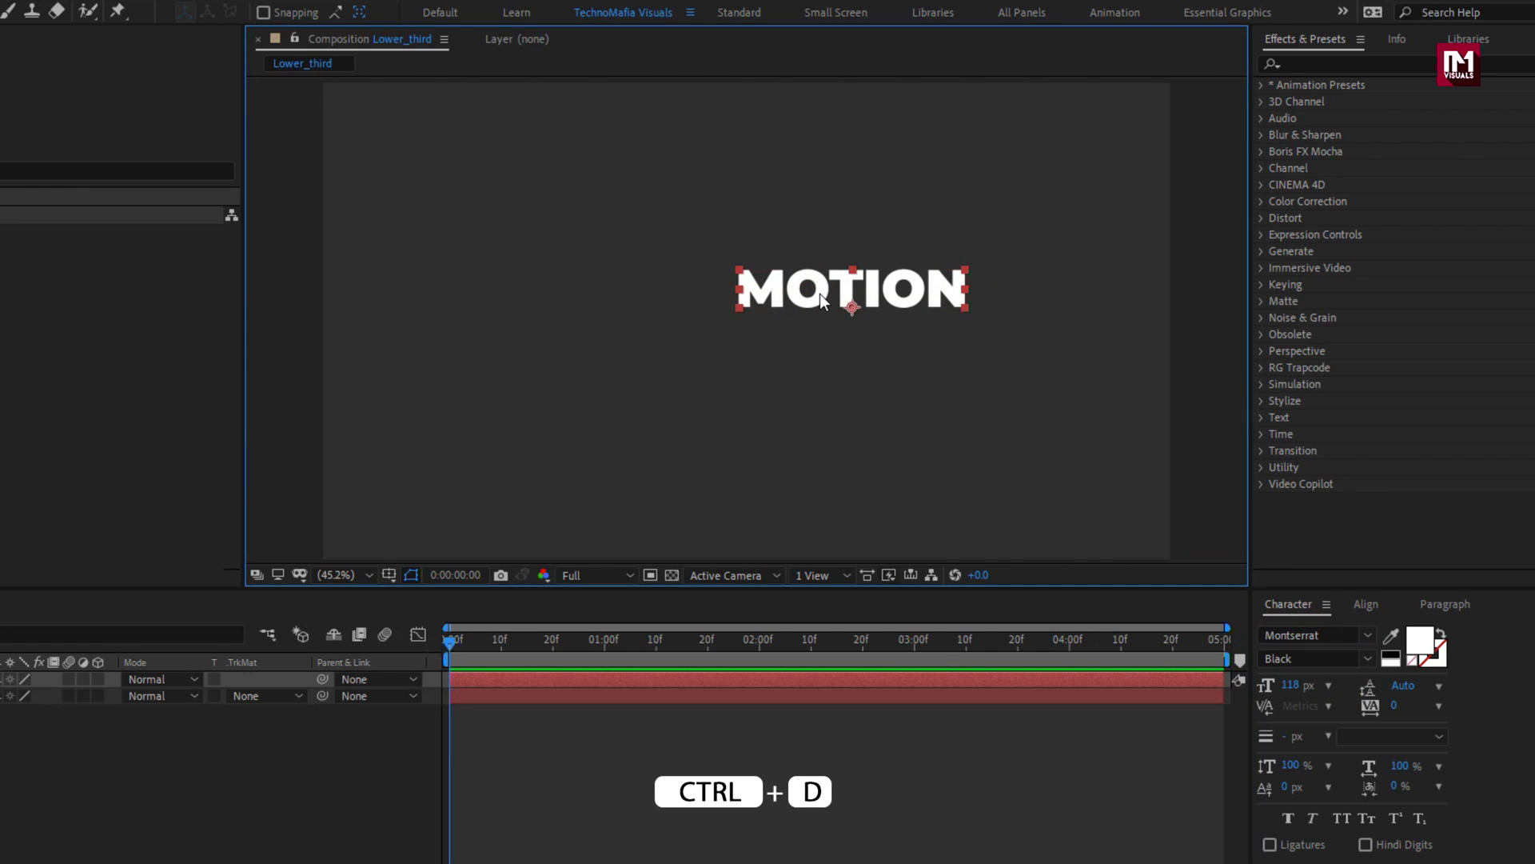
{"action": "left_click_drag", "start_coordinate": [819, 297], "coordinate": [819, 336]}
{"action": "double_click", "coordinate": [819, 337]}
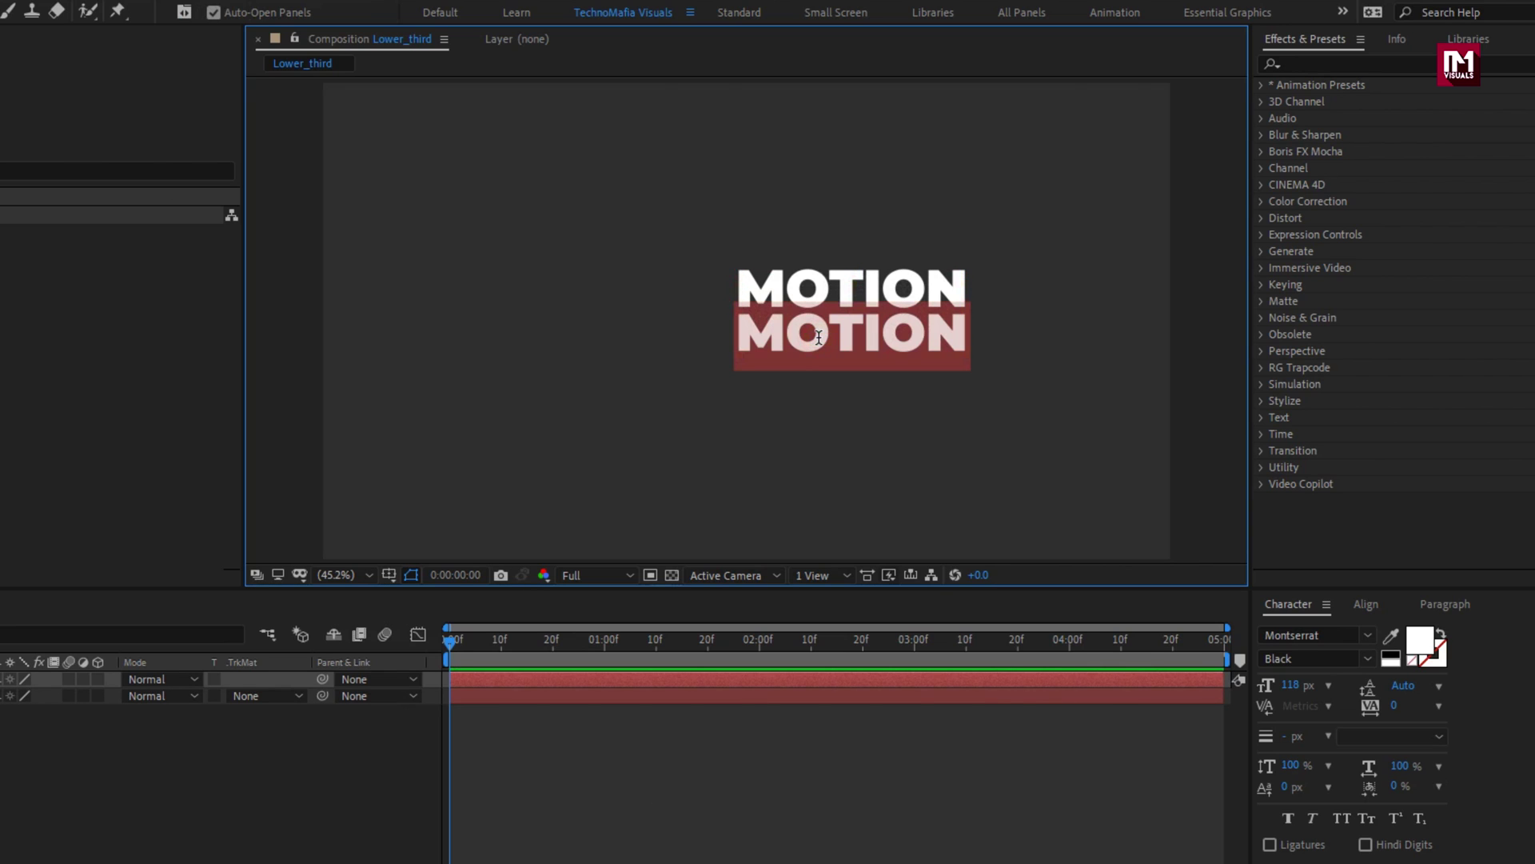
{"action": "type", "text": "G"}
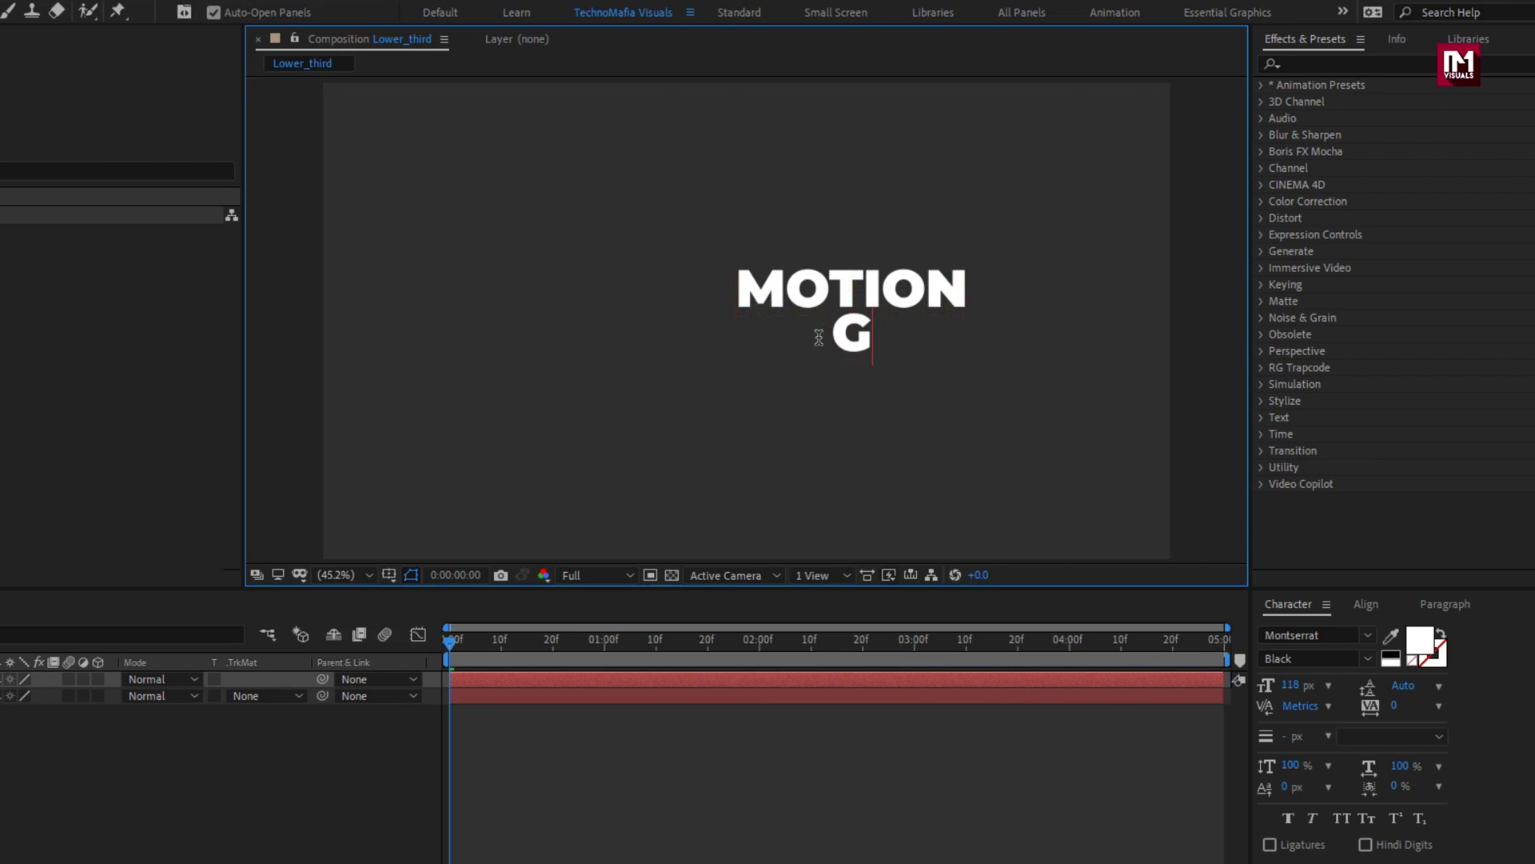
{"action": "type", "text": "RAPHICS"}
{"action": "key", "text": "Escape"}
{"action": "left_click_drag", "start_coordinate": [799, 334], "coordinate": [823, 336]}
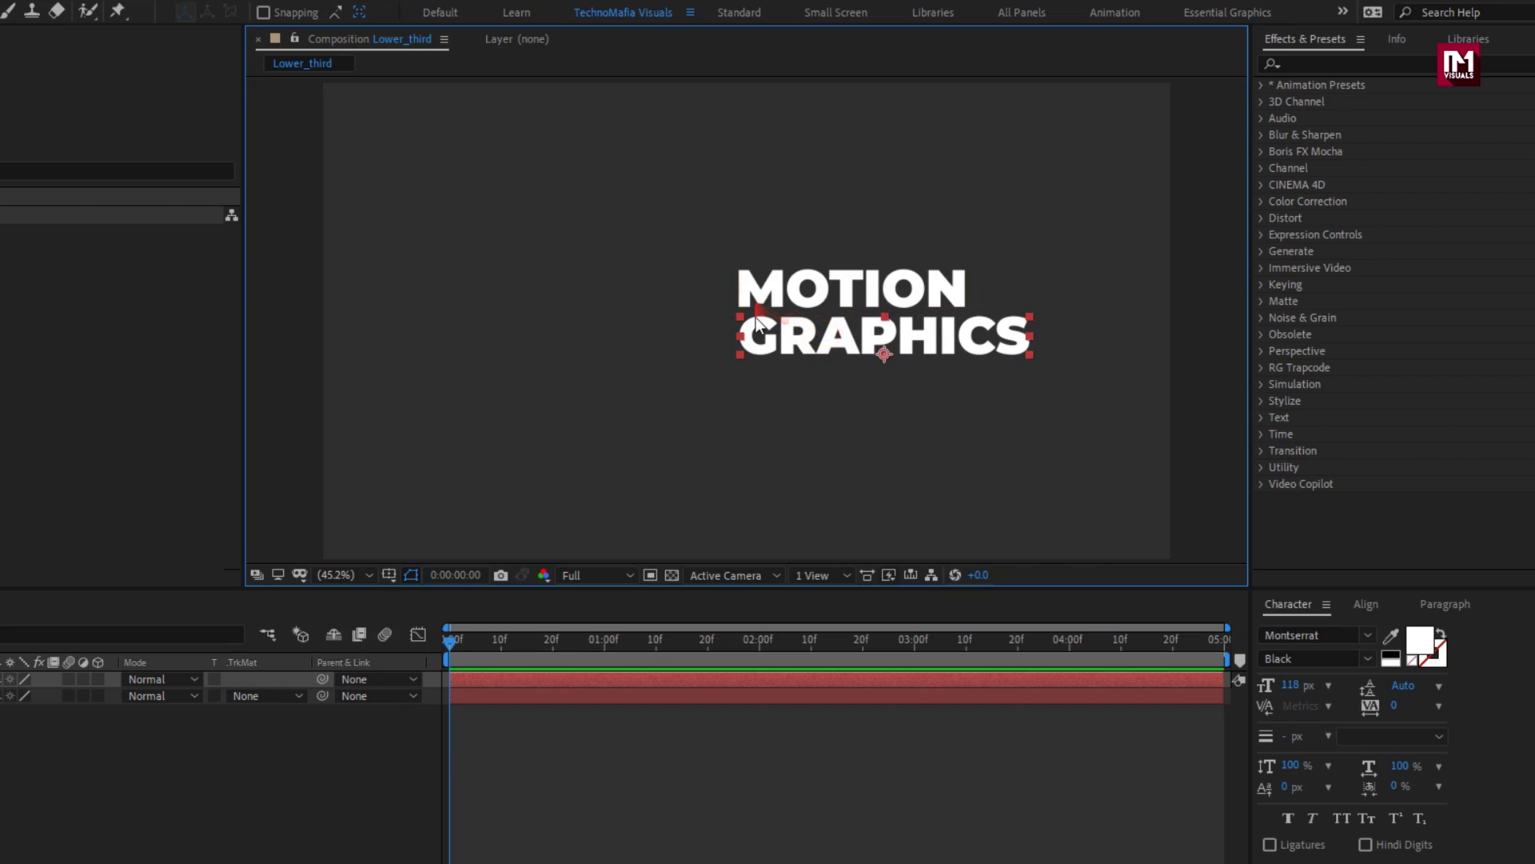
{"action": "scroll", "coordinate": [758, 331], "scroll_direction": "up", "scroll_amount": 4}
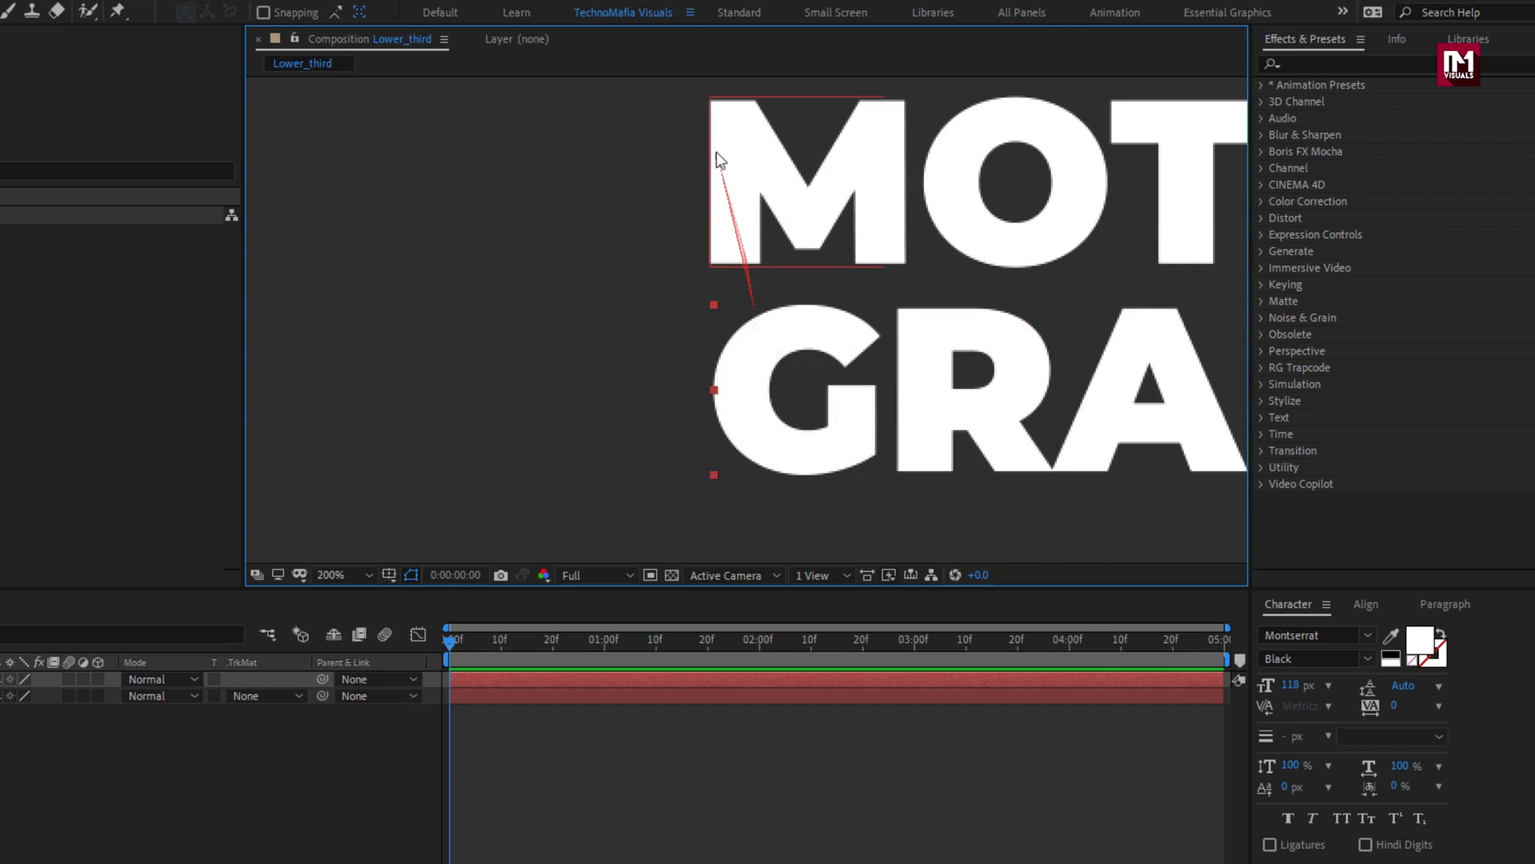
- Pick the Pen tool with no fill and a solid stroke for new shapes
{"action": "scroll", "coordinate": [747, 233], "scroll_direction": "up", "scroll_amount": 1}
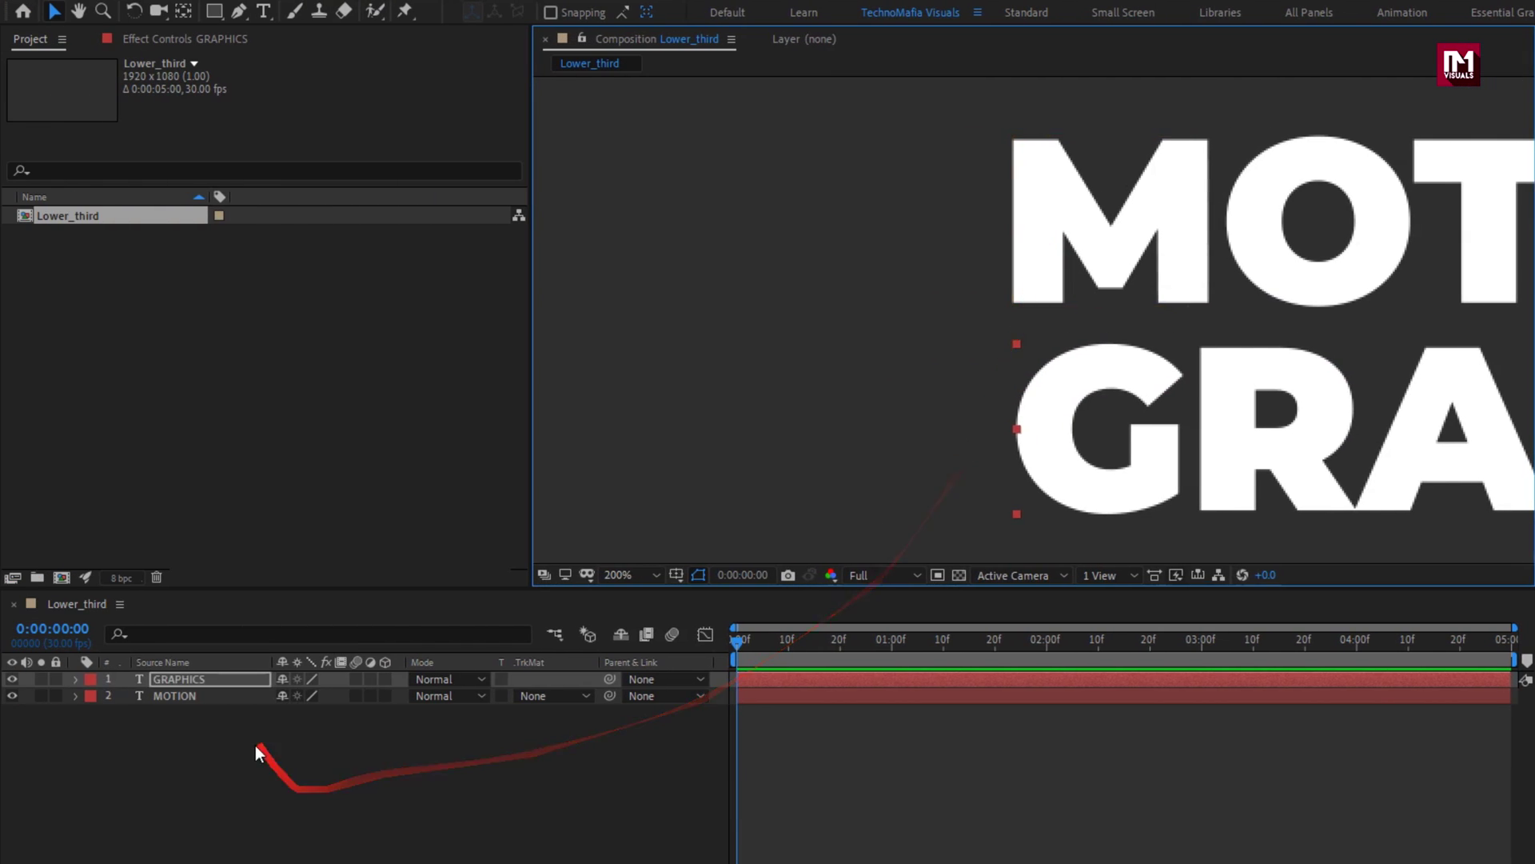
{"action": "left_click", "coordinate": [256, 745]}
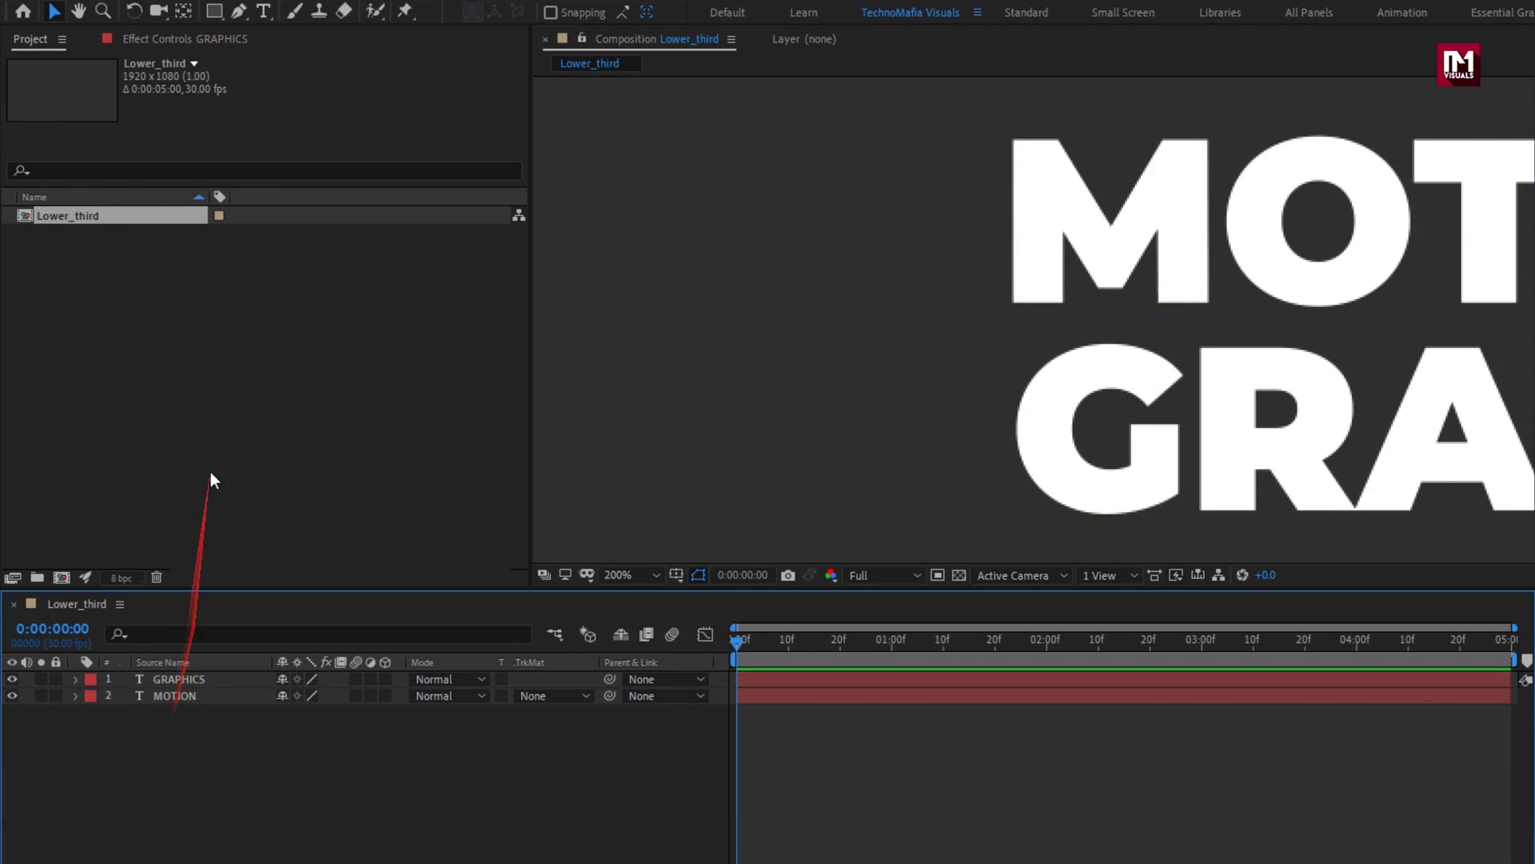
{"action": "left_click", "coordinate": [238, 11]}
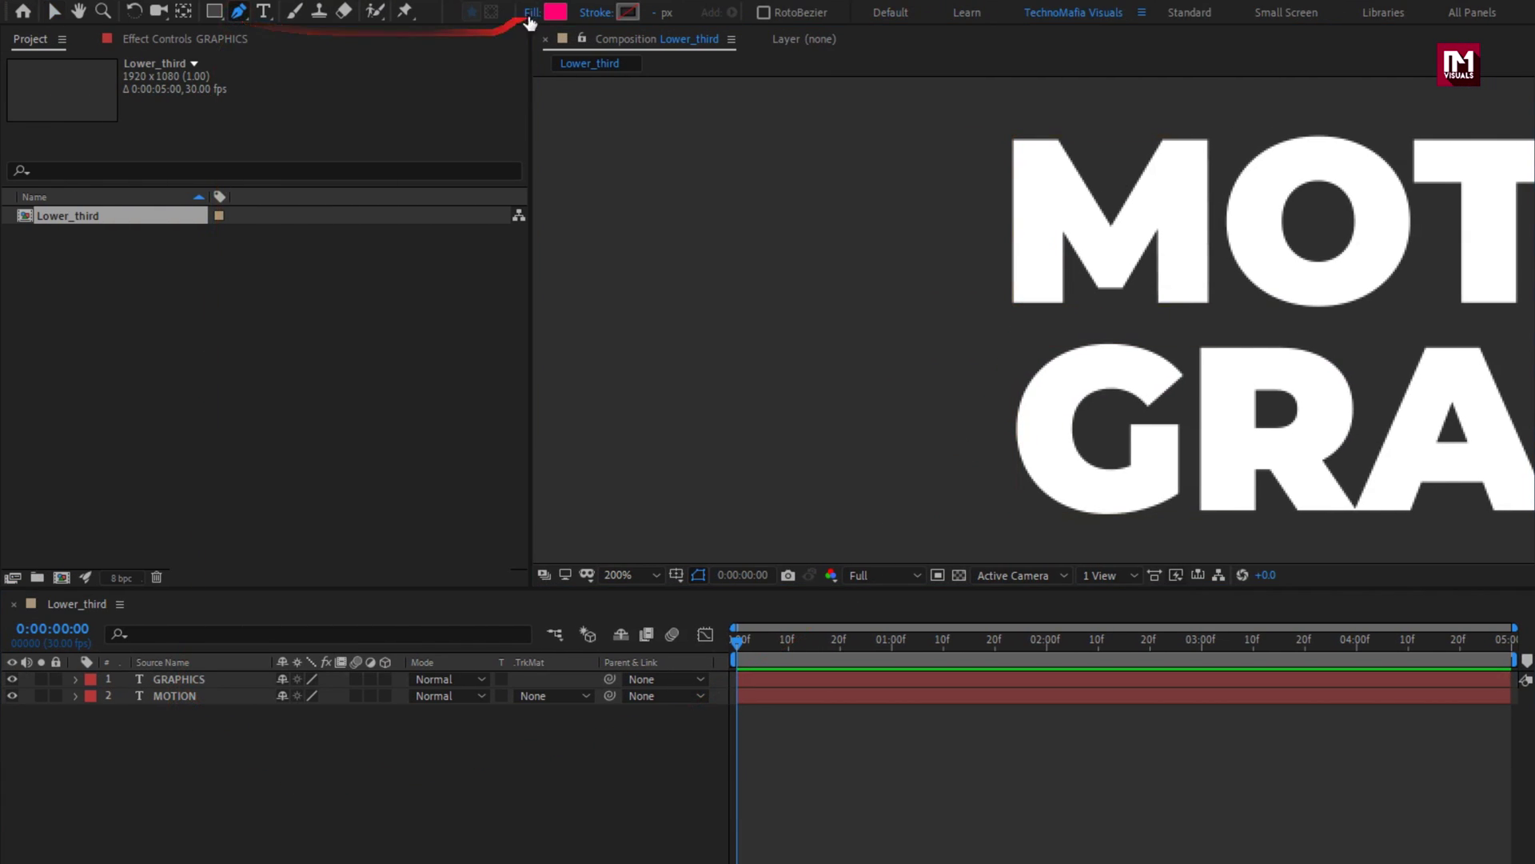
{"action": "left_click", "coordinate": [532, 13]}
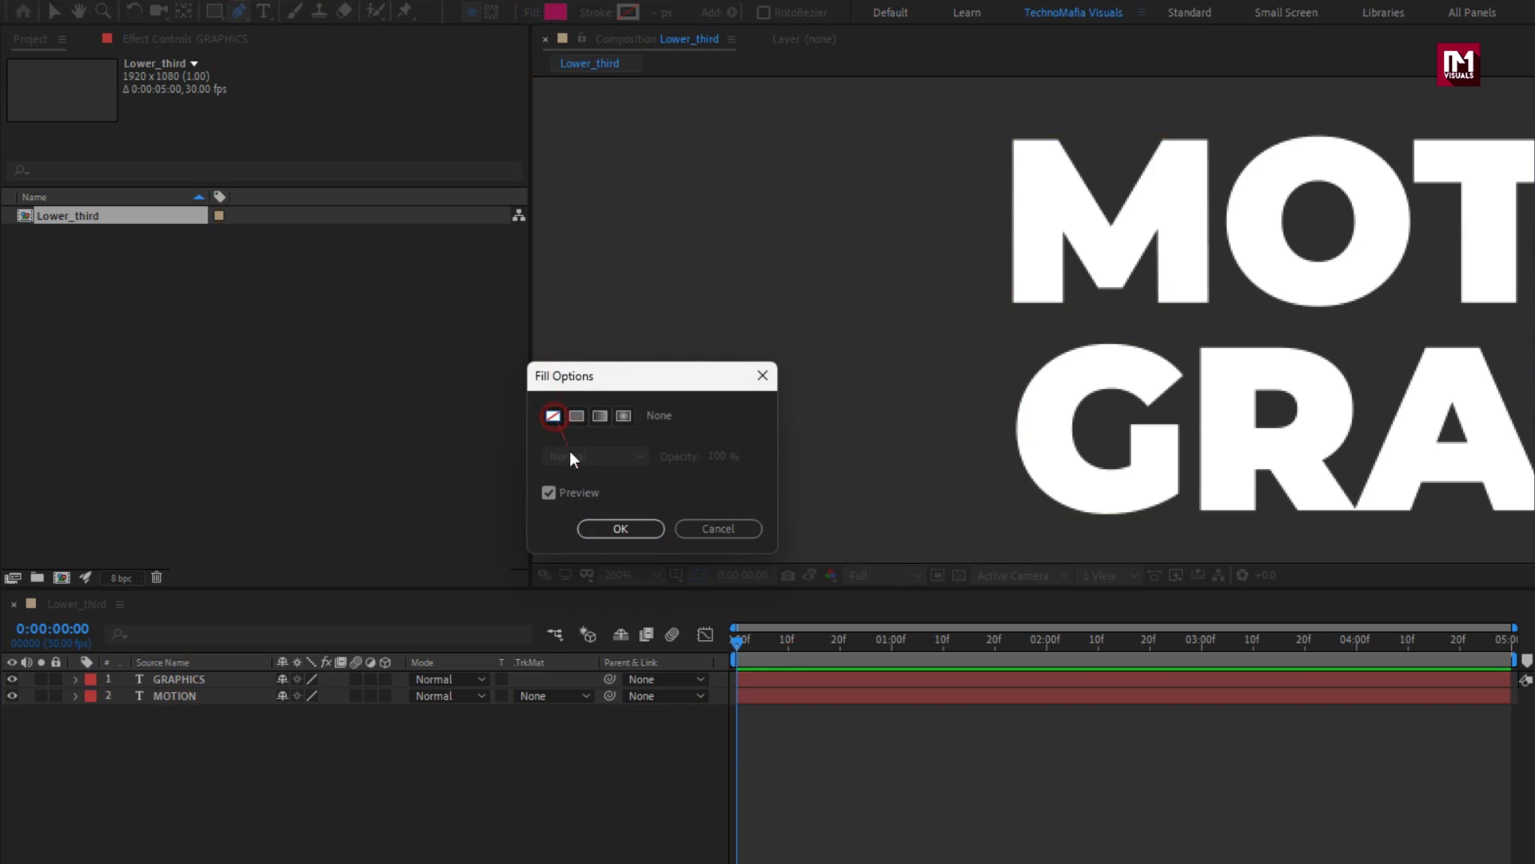
{"action": "left_click", "coordinate": [596, 528]}
{"action": "left_click", "coordinate": [593, 13]}
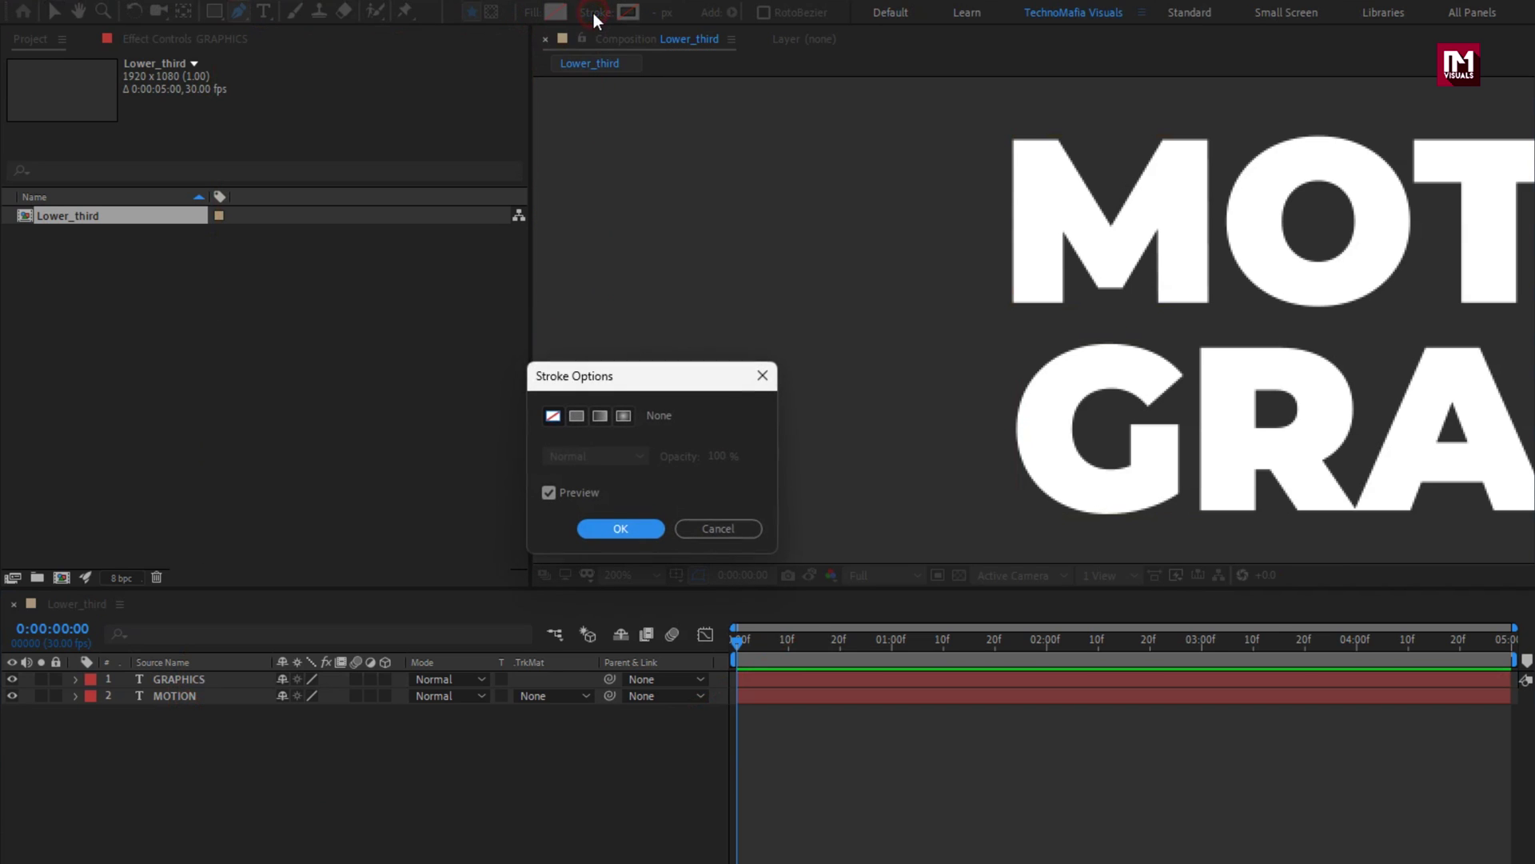
{"action": "left_click", "coordinate": [575, 416]}
{"action": "left_click", "coordinate": [601, 527]}
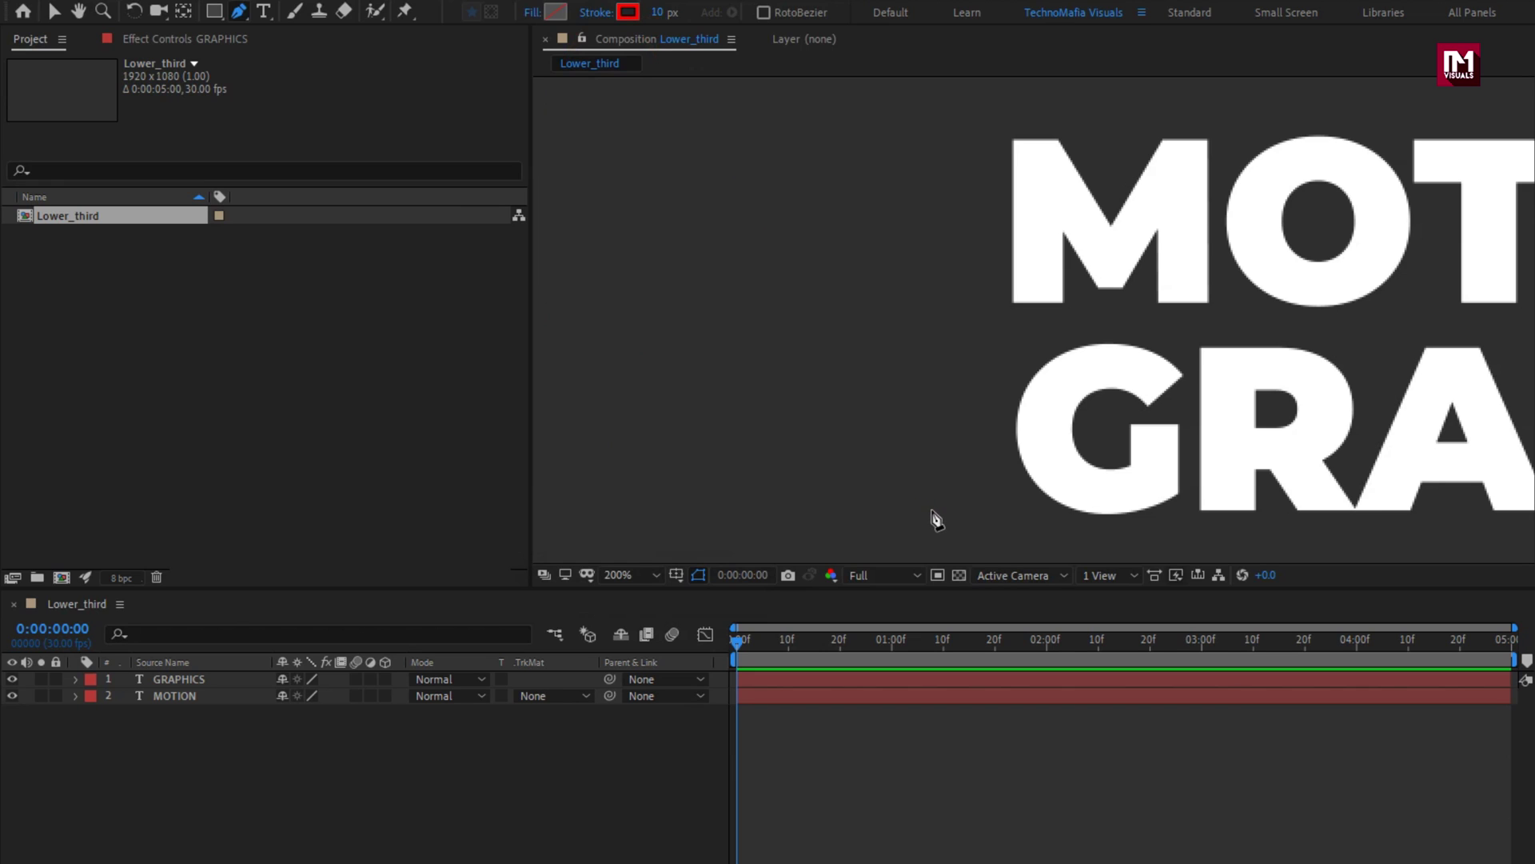
- Draw a vertical line left of the title with a 17 px white stroke
{"action": "left_click", "coordinate": [931, 510]}
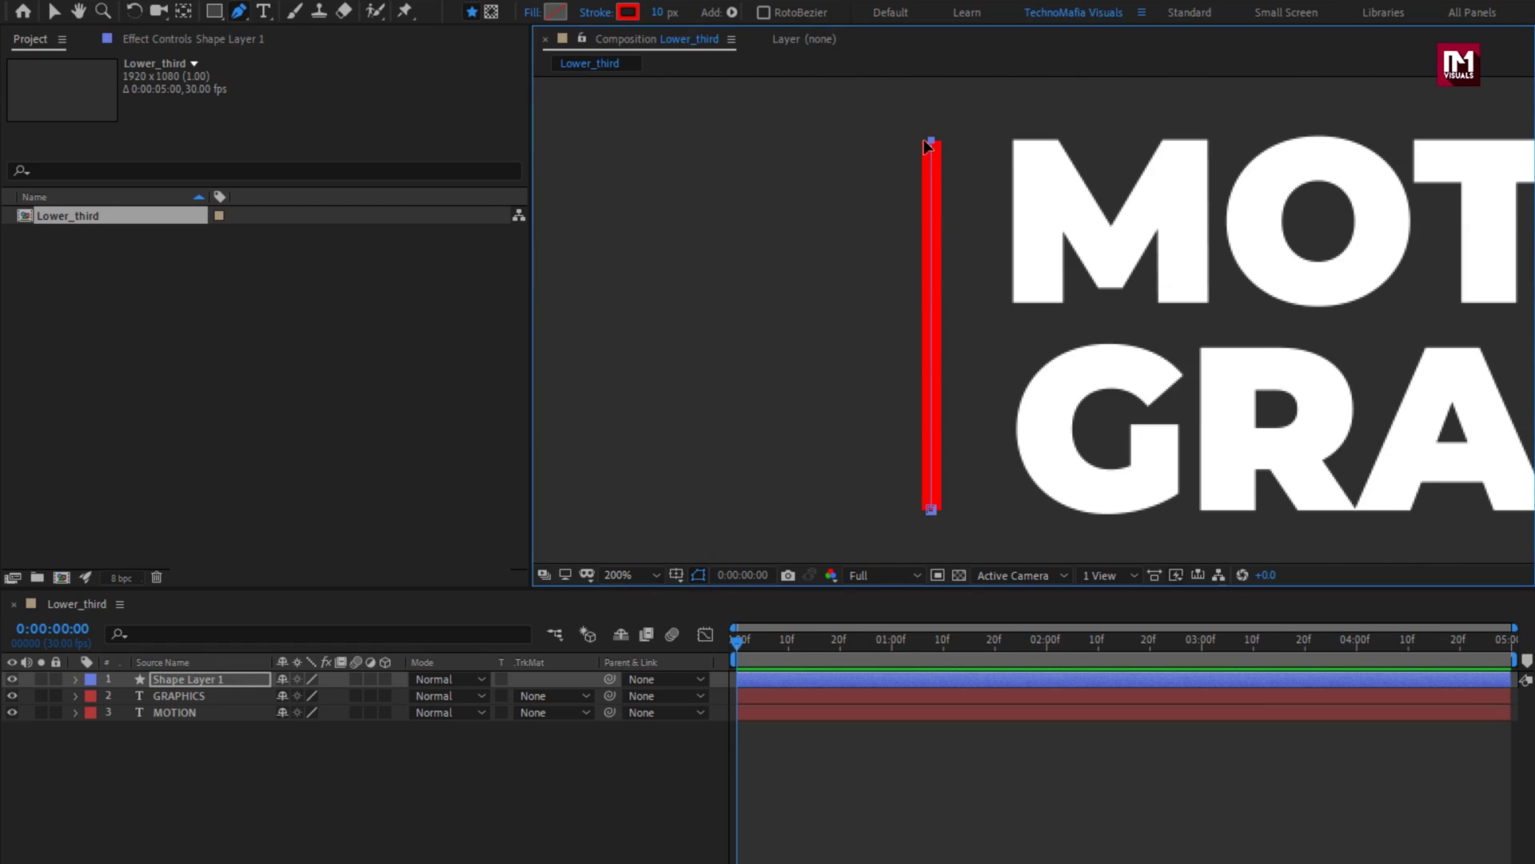
{"action": "left_click_drag", "start_coordinate": [654, 18], "coordinate": [666, 16]}
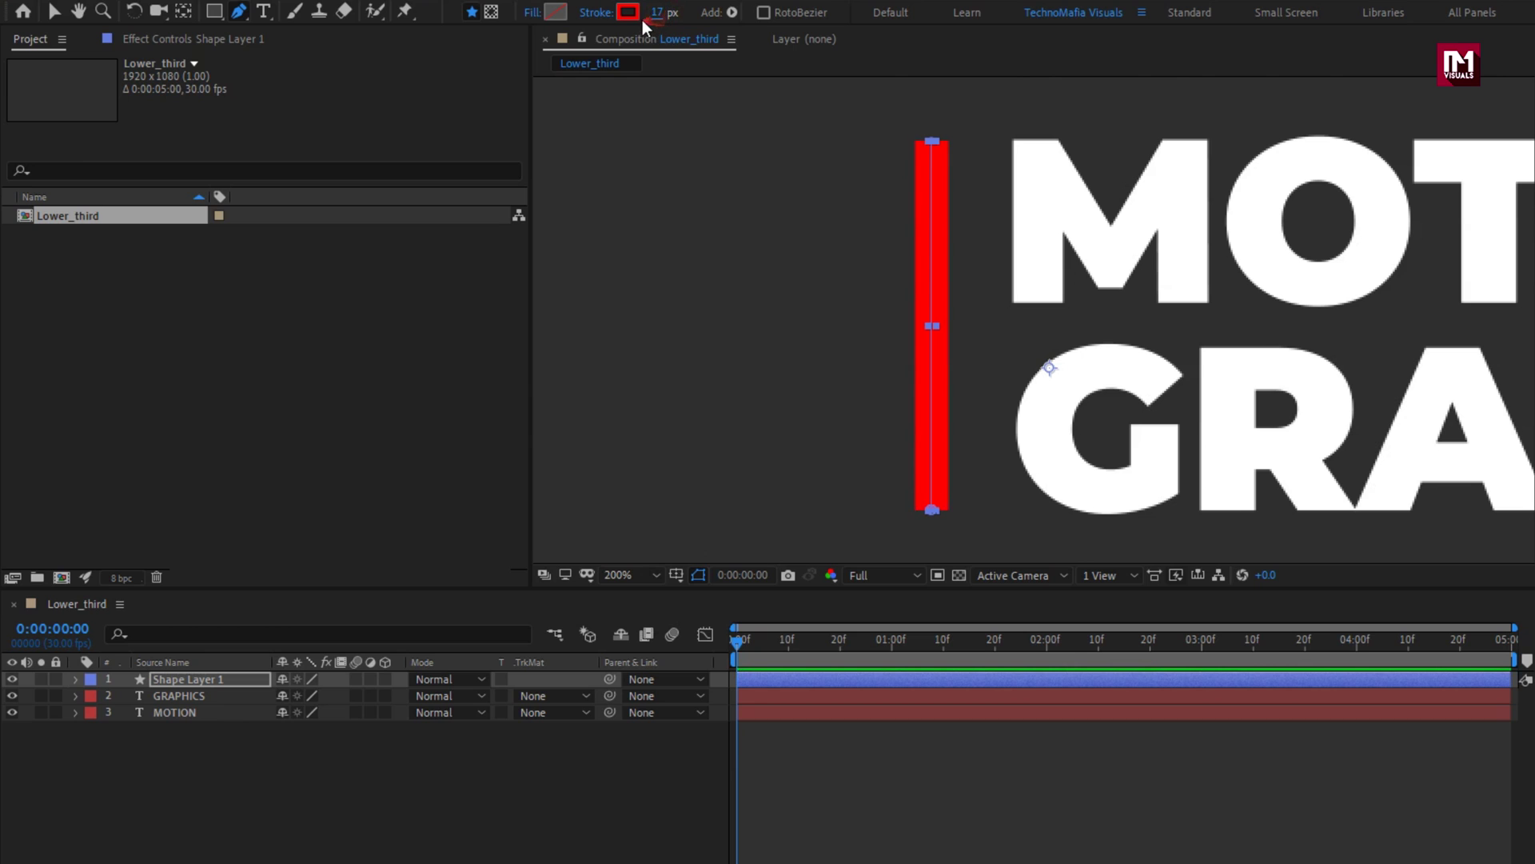
{"action": "left_click", "coordinate": [632, 14]}
{"action": "left_click_drag", "start_coordinate": [274, 463], "coordinate": [99, 335]}
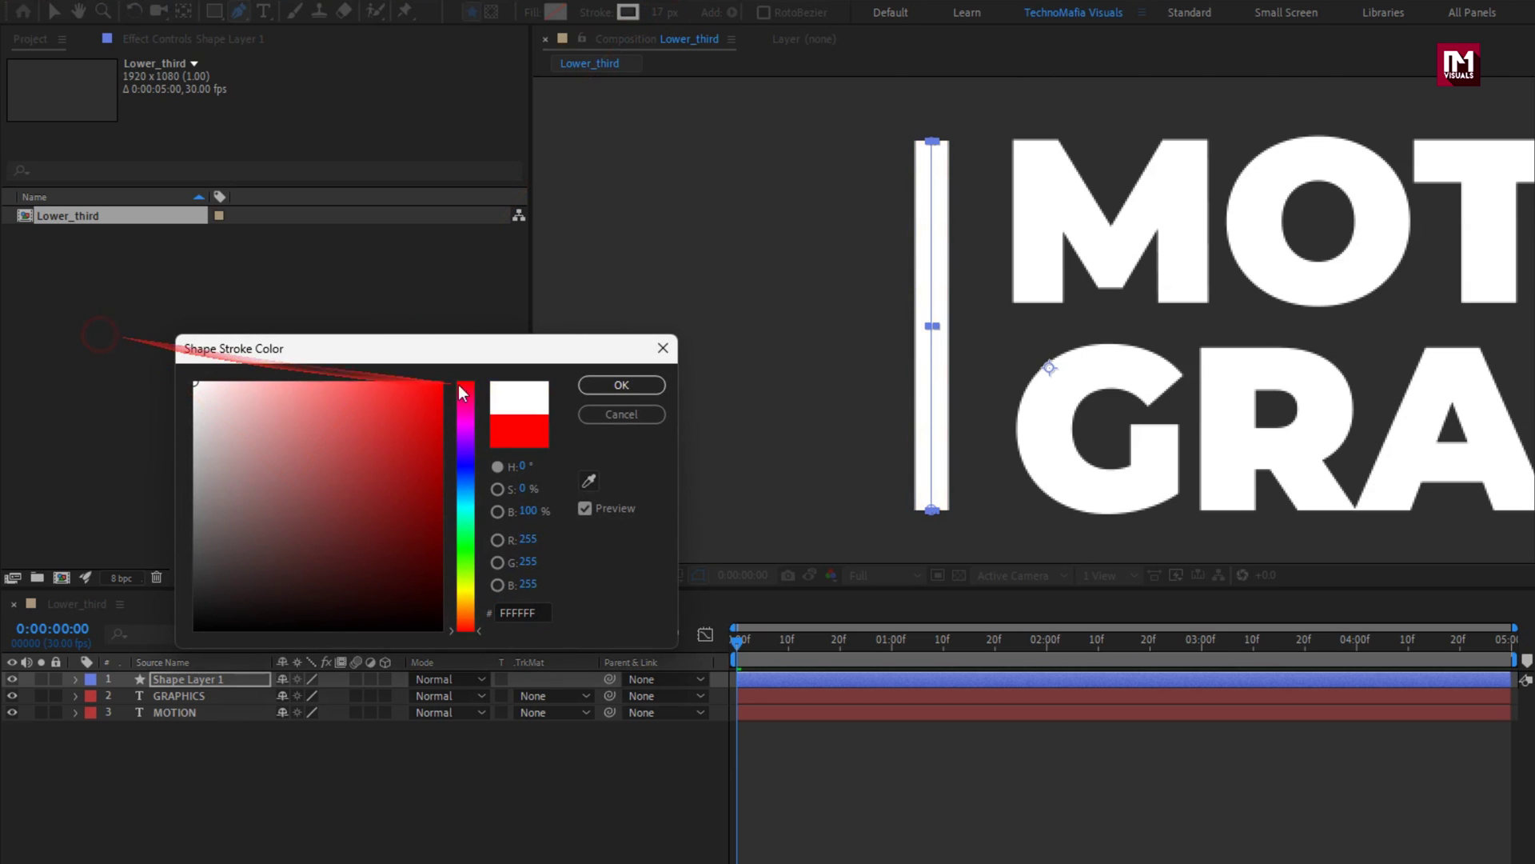
{"action": "left_click", "coordinate": [621, 384]}
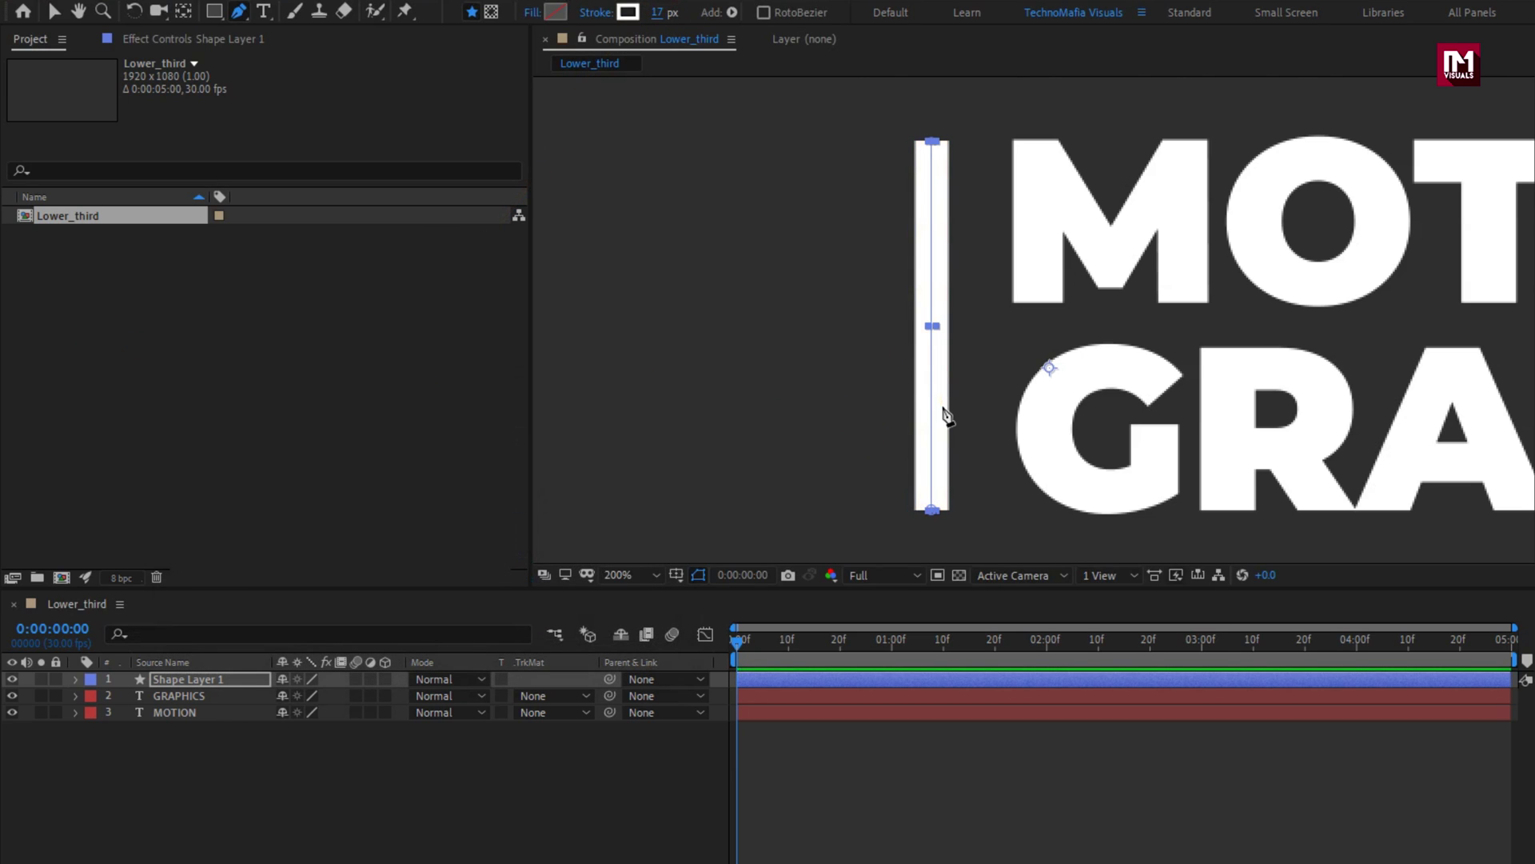
- With the Pan Behind tool, move Shape Layer 1's anchor point to the line's centre
{"action": "key", "text": "v"}
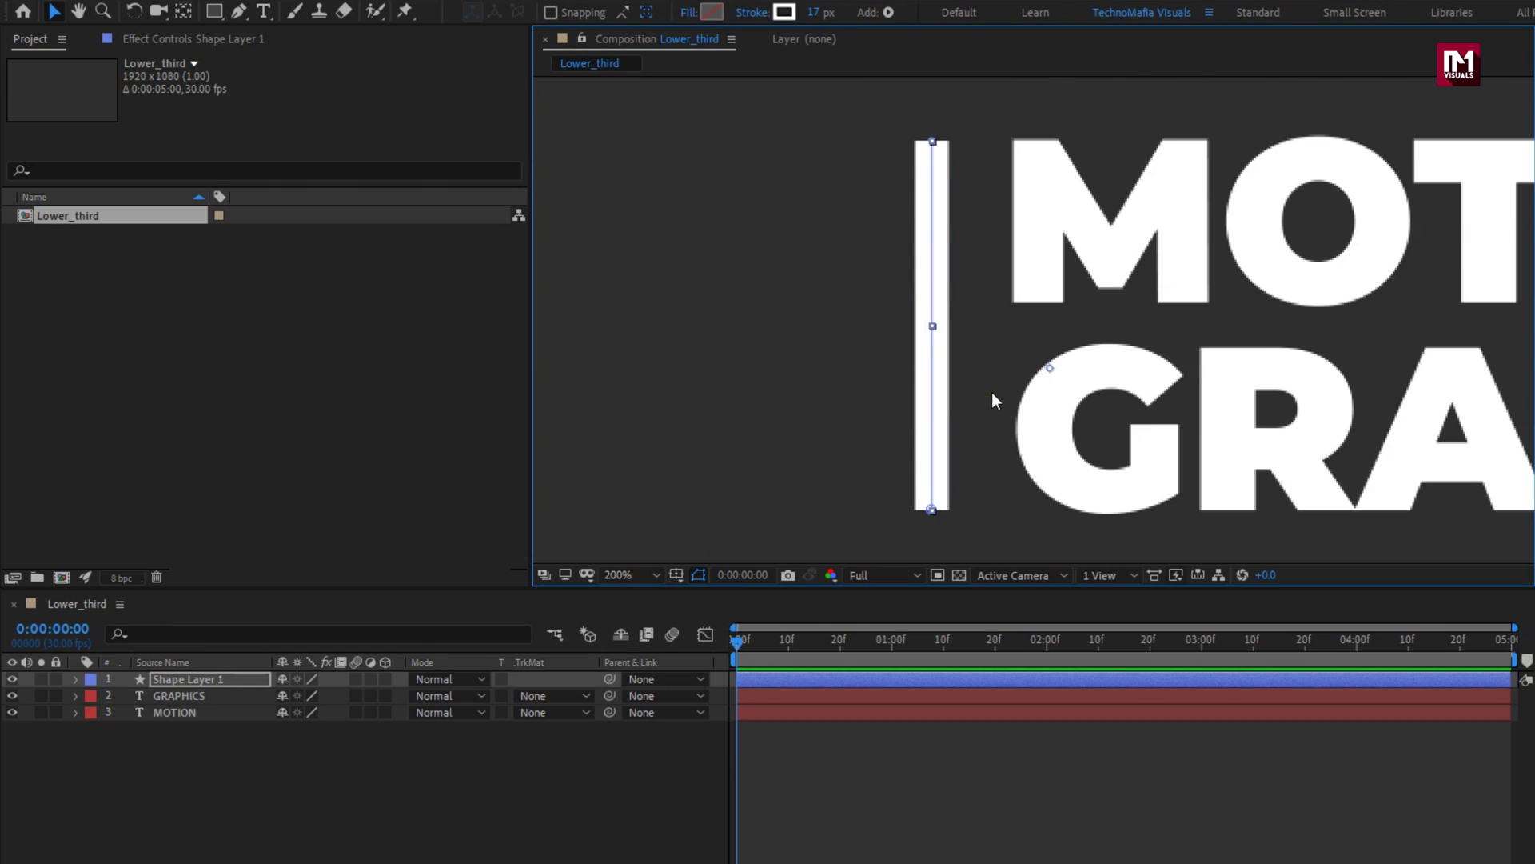
{"action": "key", "text": "y"}
{"action": "left_click", "coordinate": [1047, 368]}
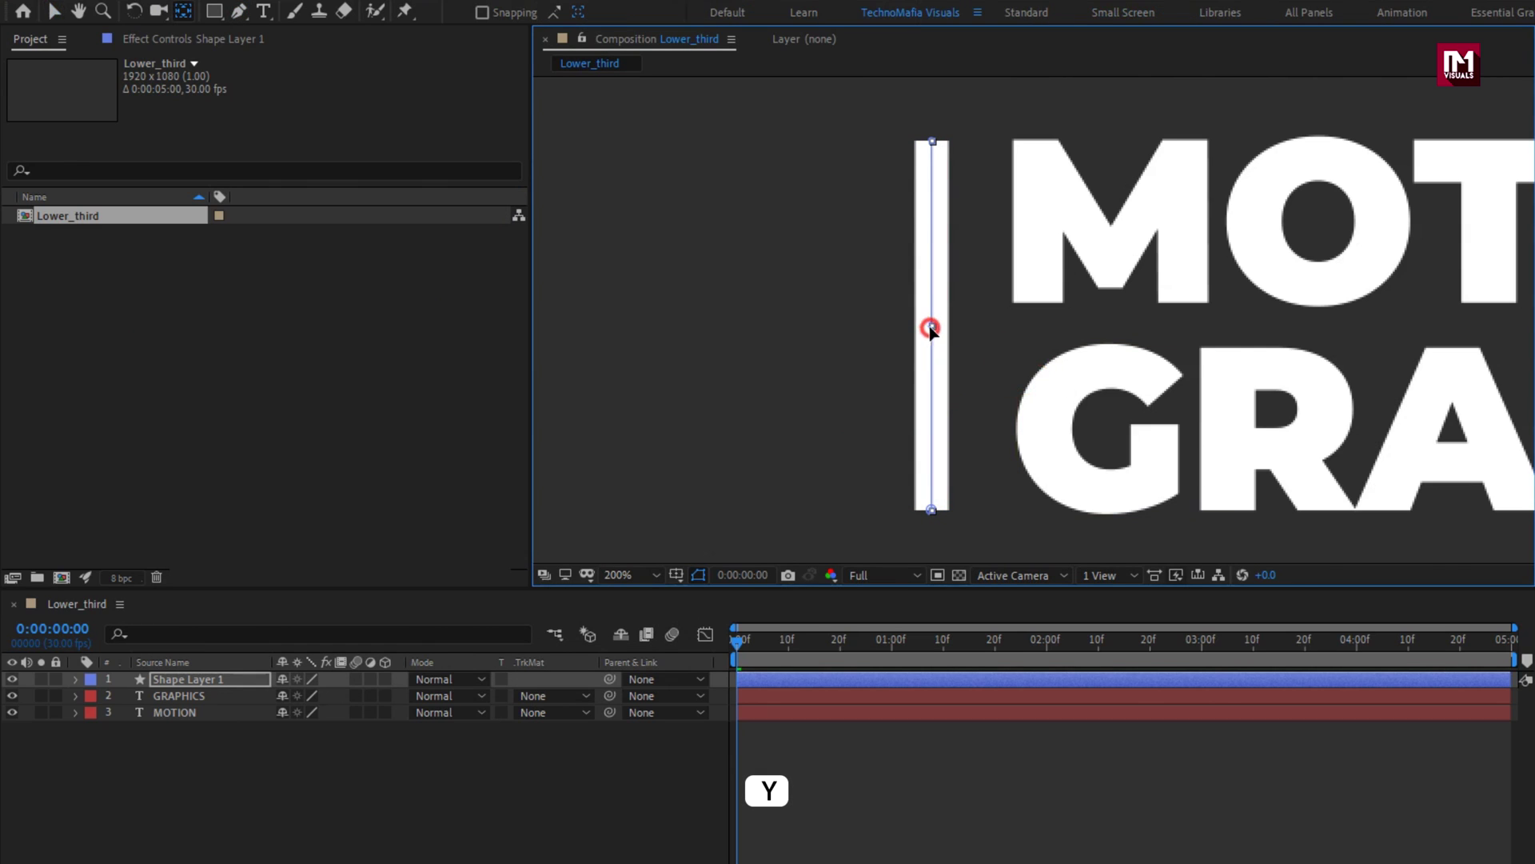
{"action": "left_click", "coordinate": [228, 679]}
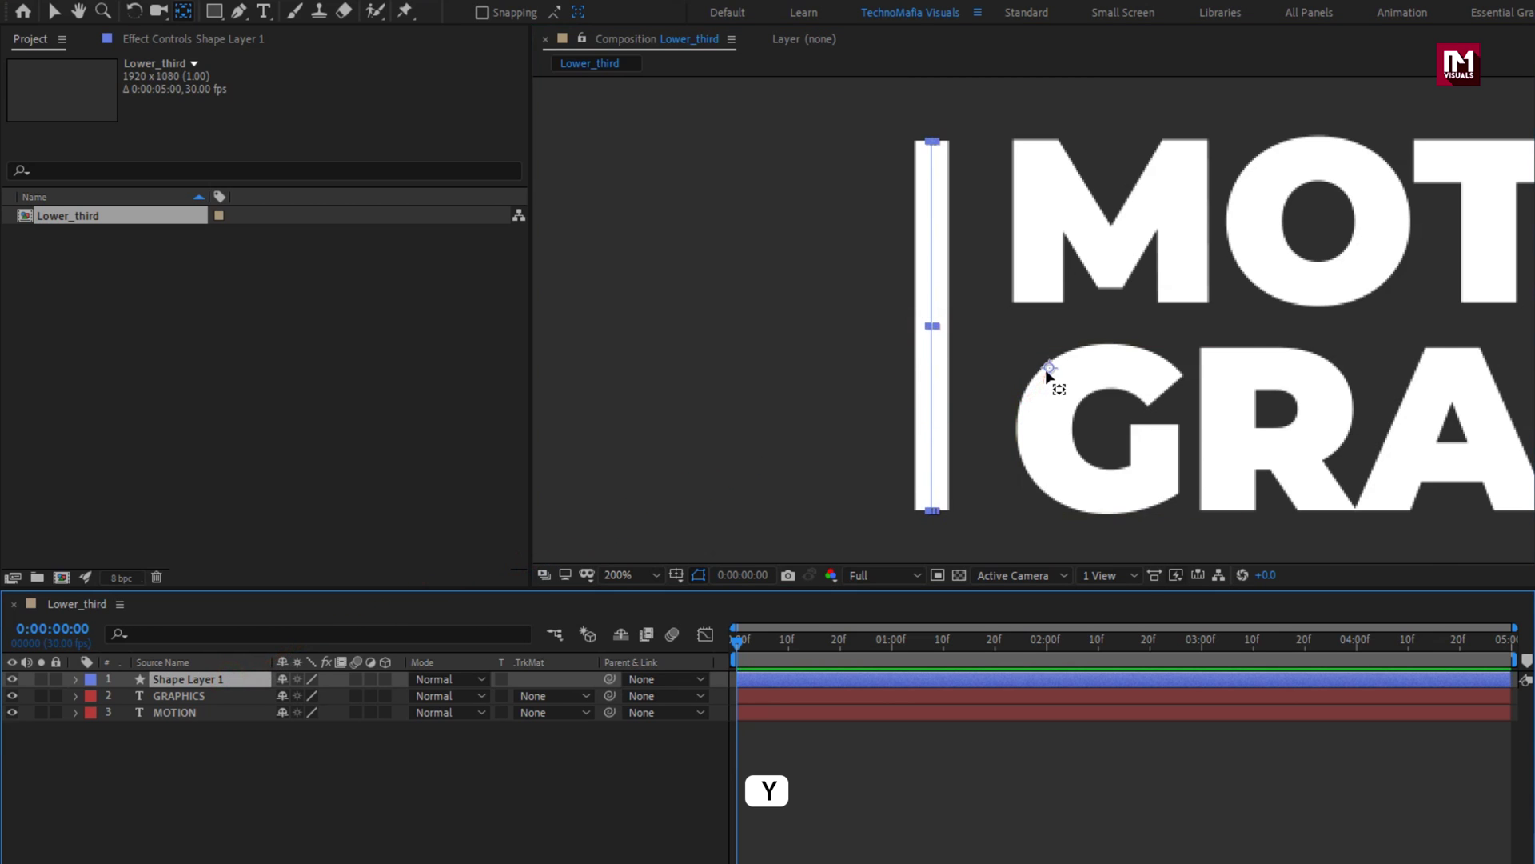
{"action": "left_click_drag", "start_coordinate": [1049, 366], "coordinate": [932, 326]}
{"action": "key", "text": "v"}
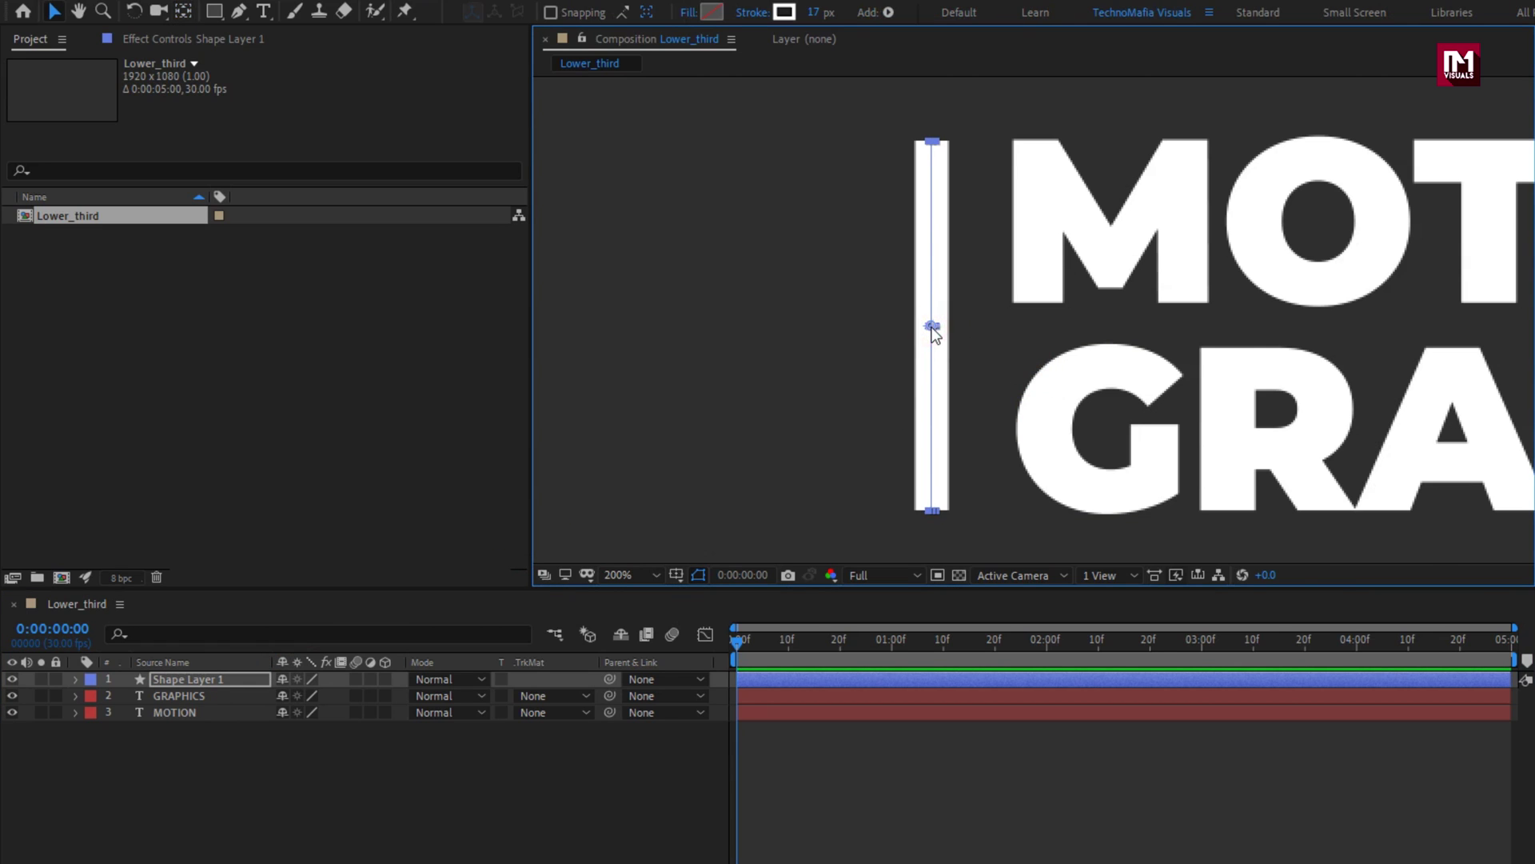
{"action": "left_click", "coordinate": [524, 795]}
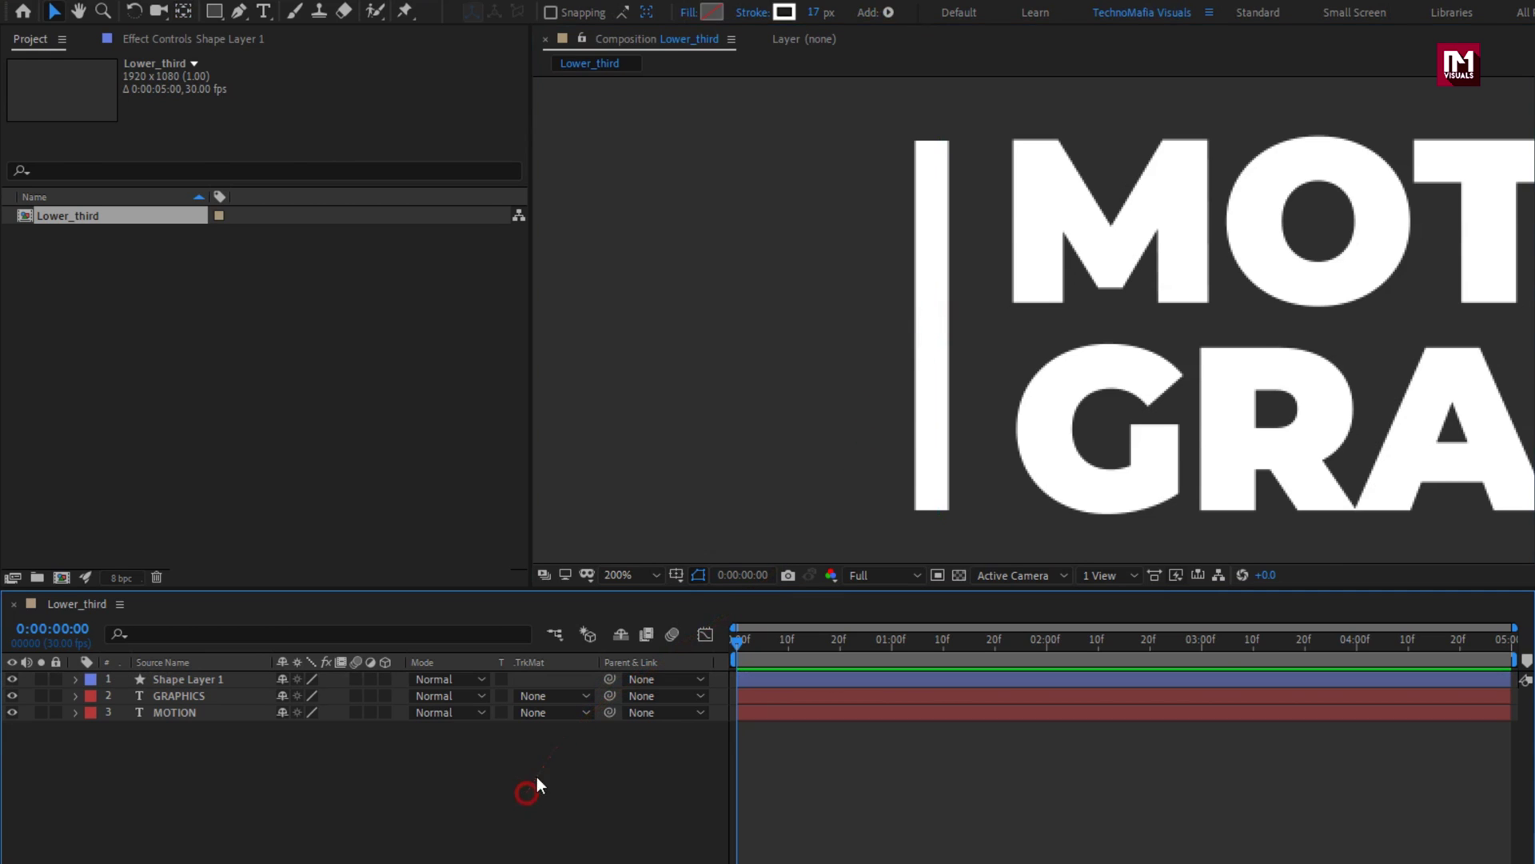
{"action": "key", "text": "comma"}
- Type a two-line 'Lower Third' / 'Animation' text layer and move it toward the line
{"action": "left_click_drag", "start_coordinate": [780, 404], "coordinate": [1179, 383]}
{"action": "left_click", "coordinate": [264, 11]}
{"action": "left_click", "coordinate": [842, 255]}
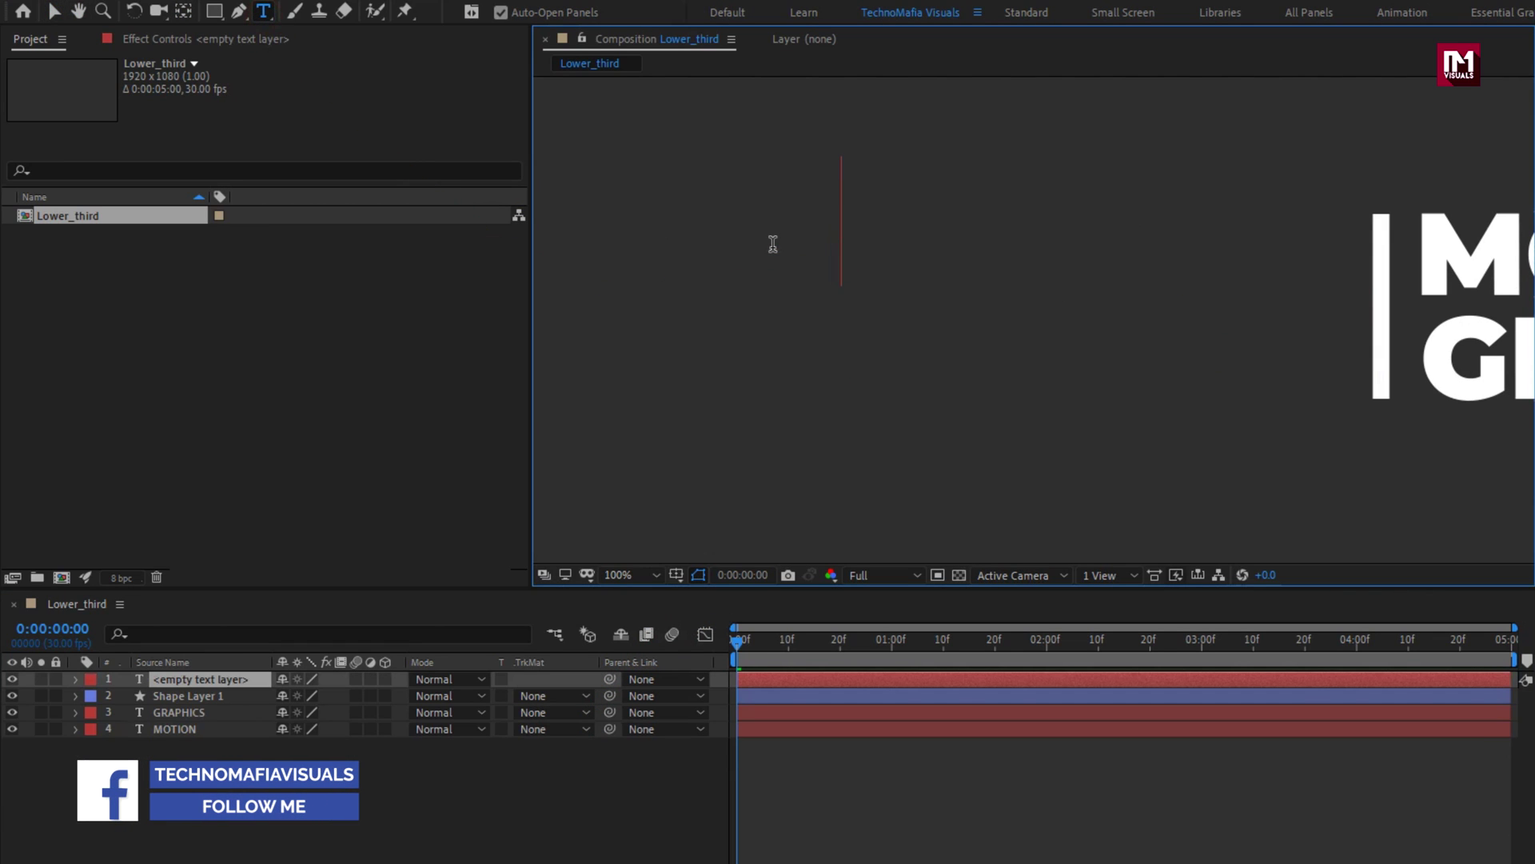
{"action": "type", "text": "Lower"}
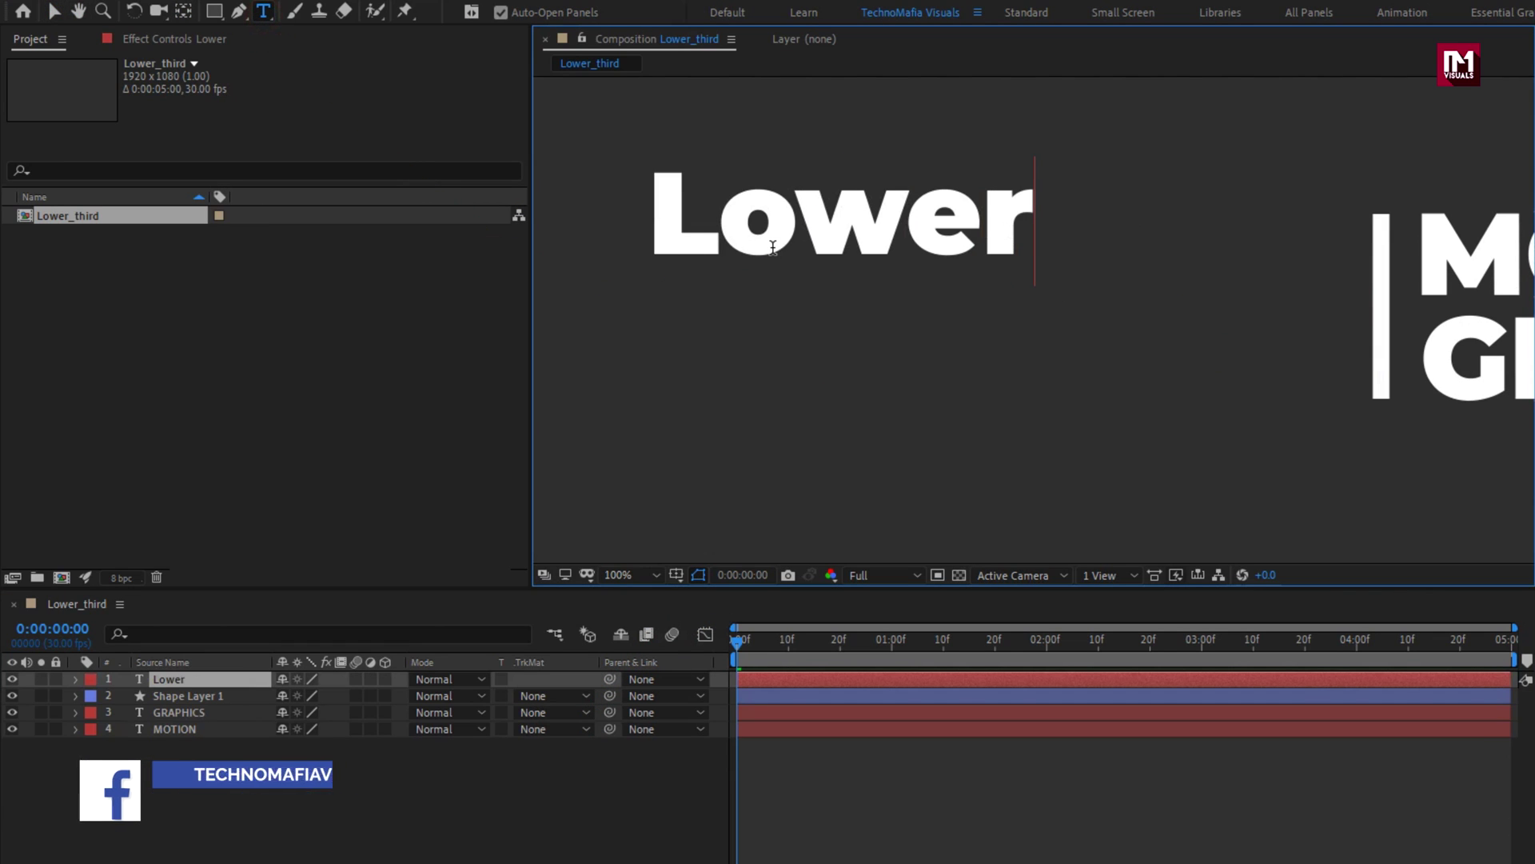
{"action": "type", "text": " Thi"}
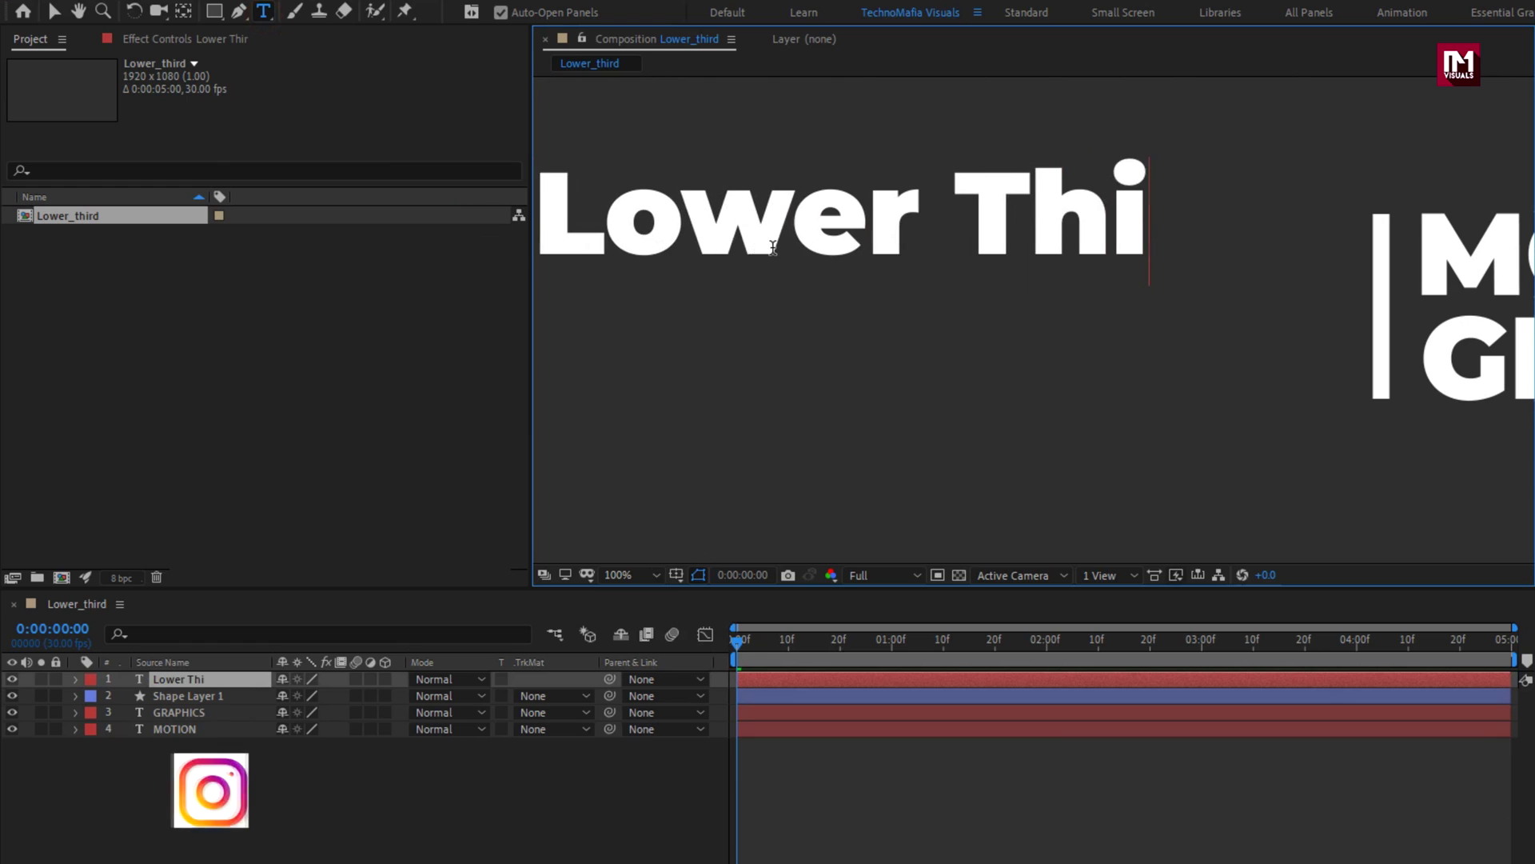
{"action": "type", "text": "rd"}
{"action": "key", "text": "Return"}
{"action": "type", "text": "A"}
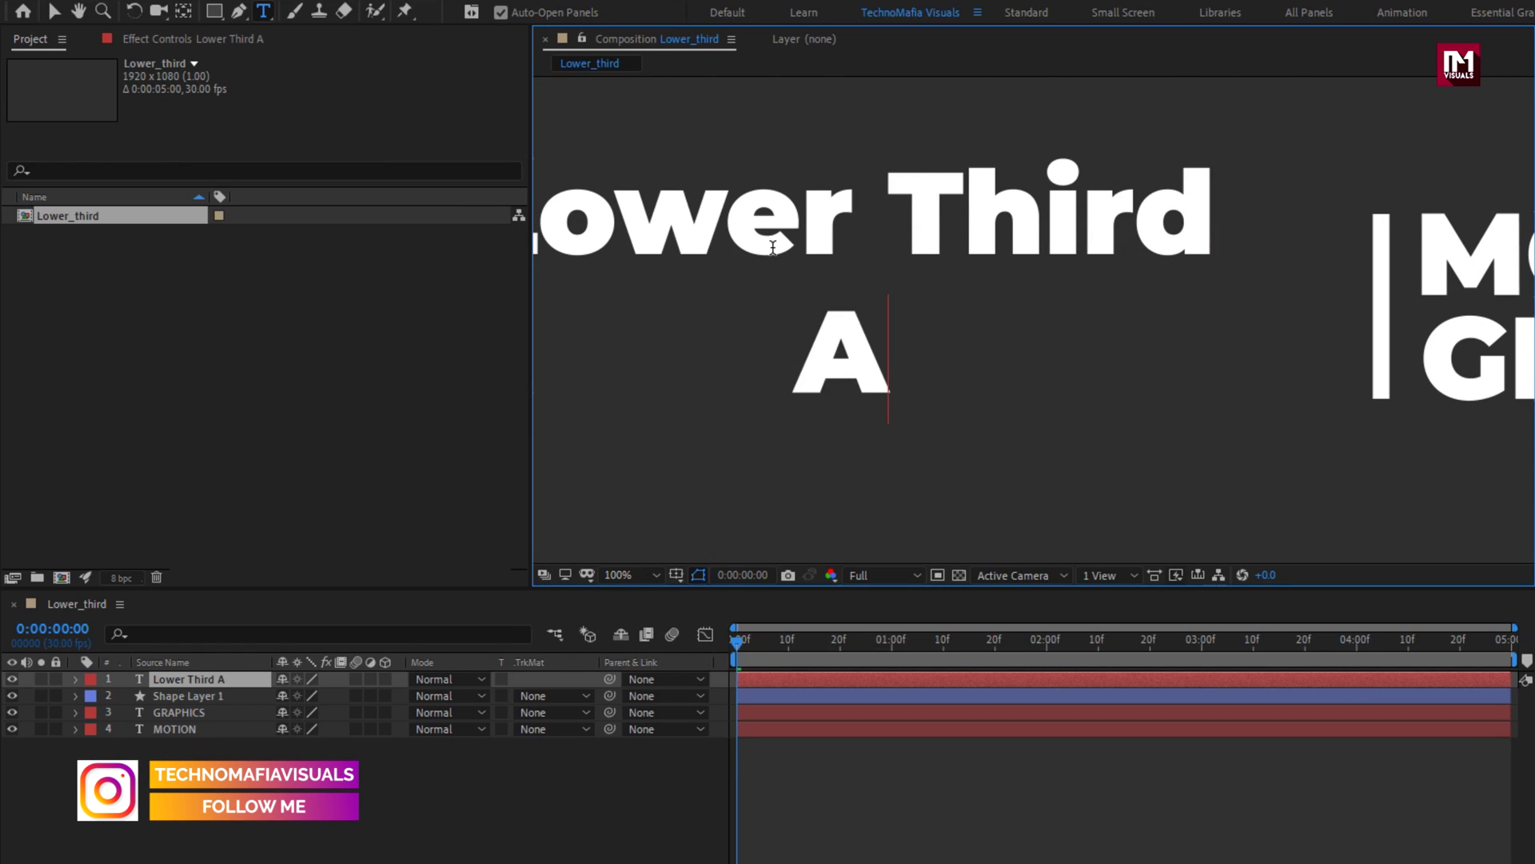
{"action": "type", "text": "nimation"}
{"action": "key", "text": "KP_Enter"}
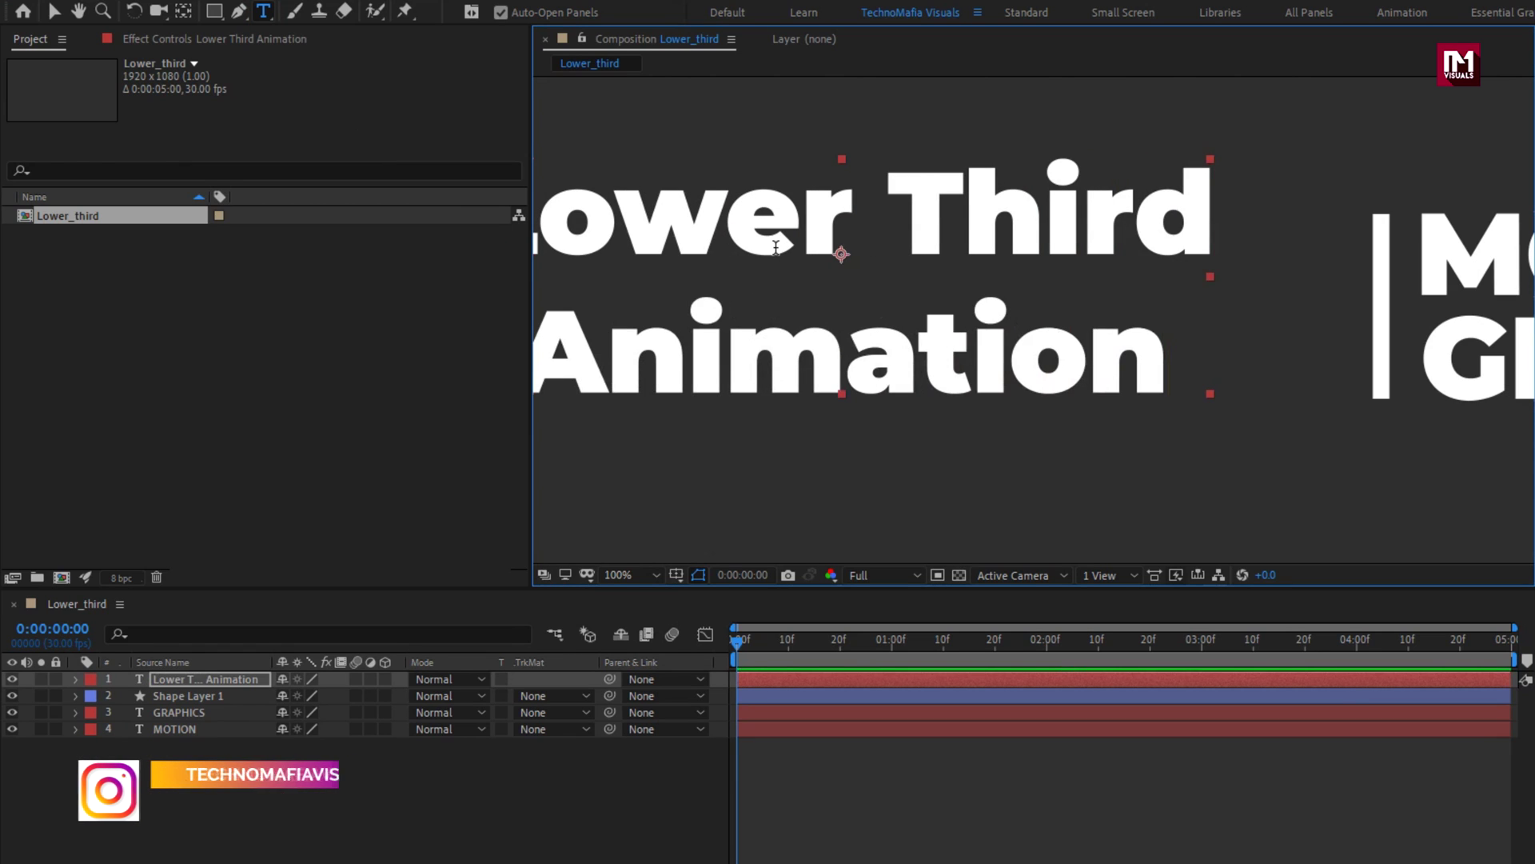
{"action": "key", "text": "v"}
{"action": "left_click_drag", "start_coordinate": [808, 246], "coordinate": [956, 284]}
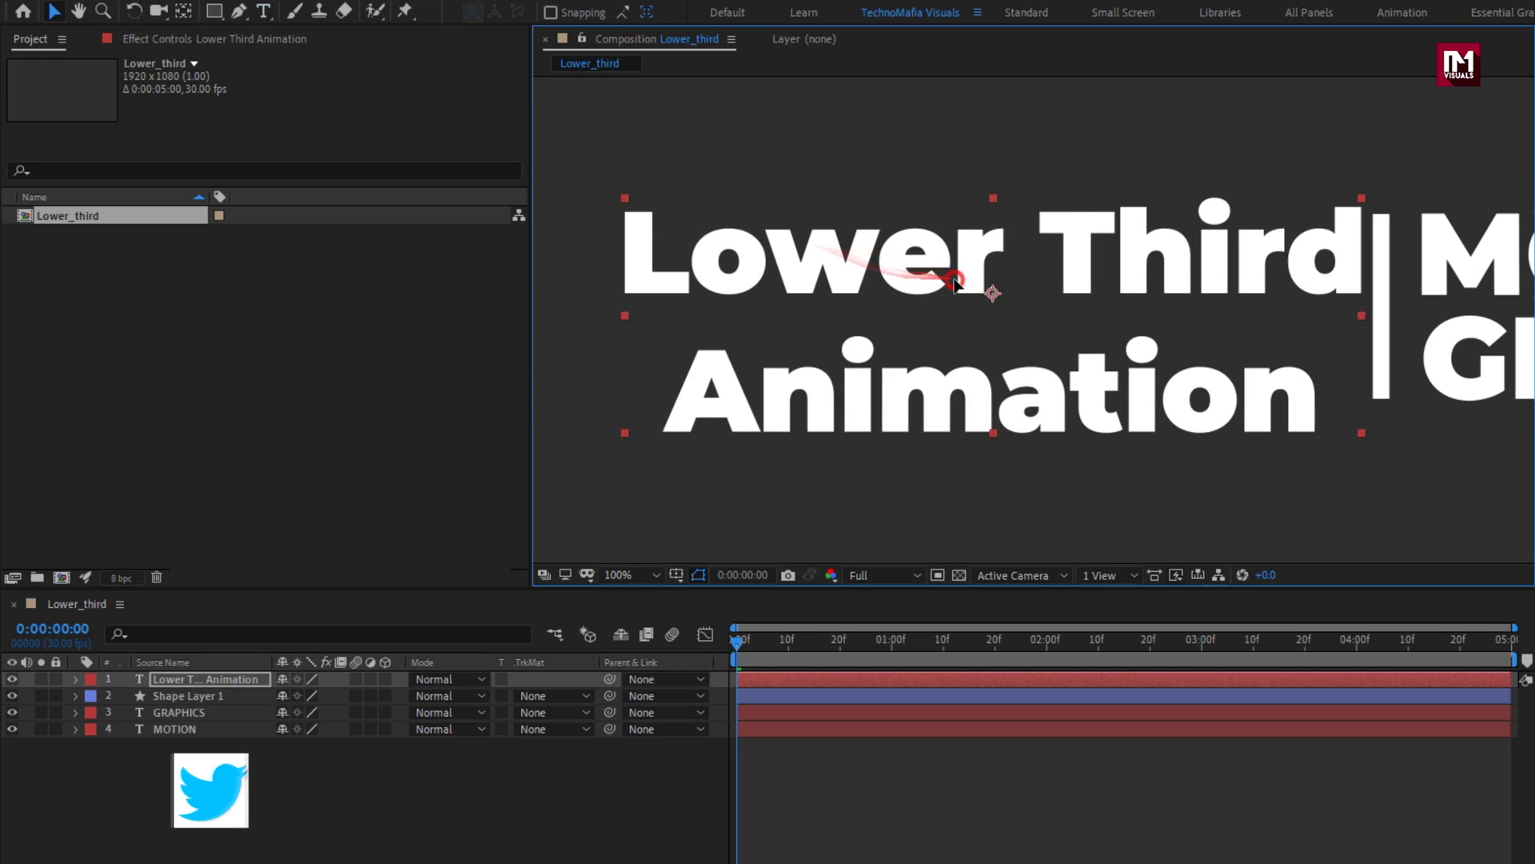
- Set the Lower Third Animation text's font weight to Light
{"action": "left_click", "coordinate": [1369, 657]}
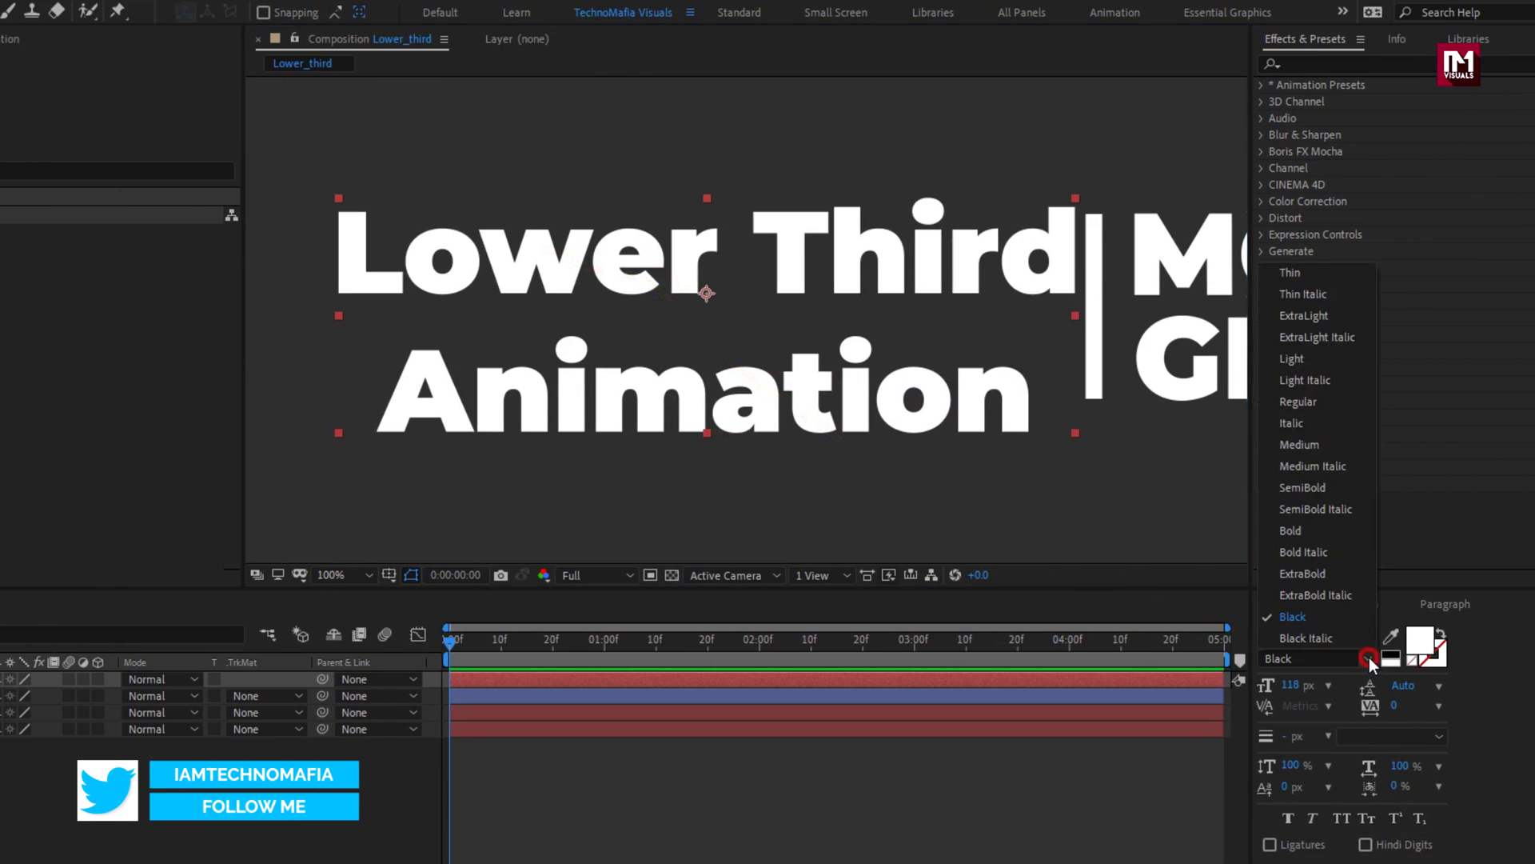
{"action": "left_click", "coordinate": [1300, 401]}
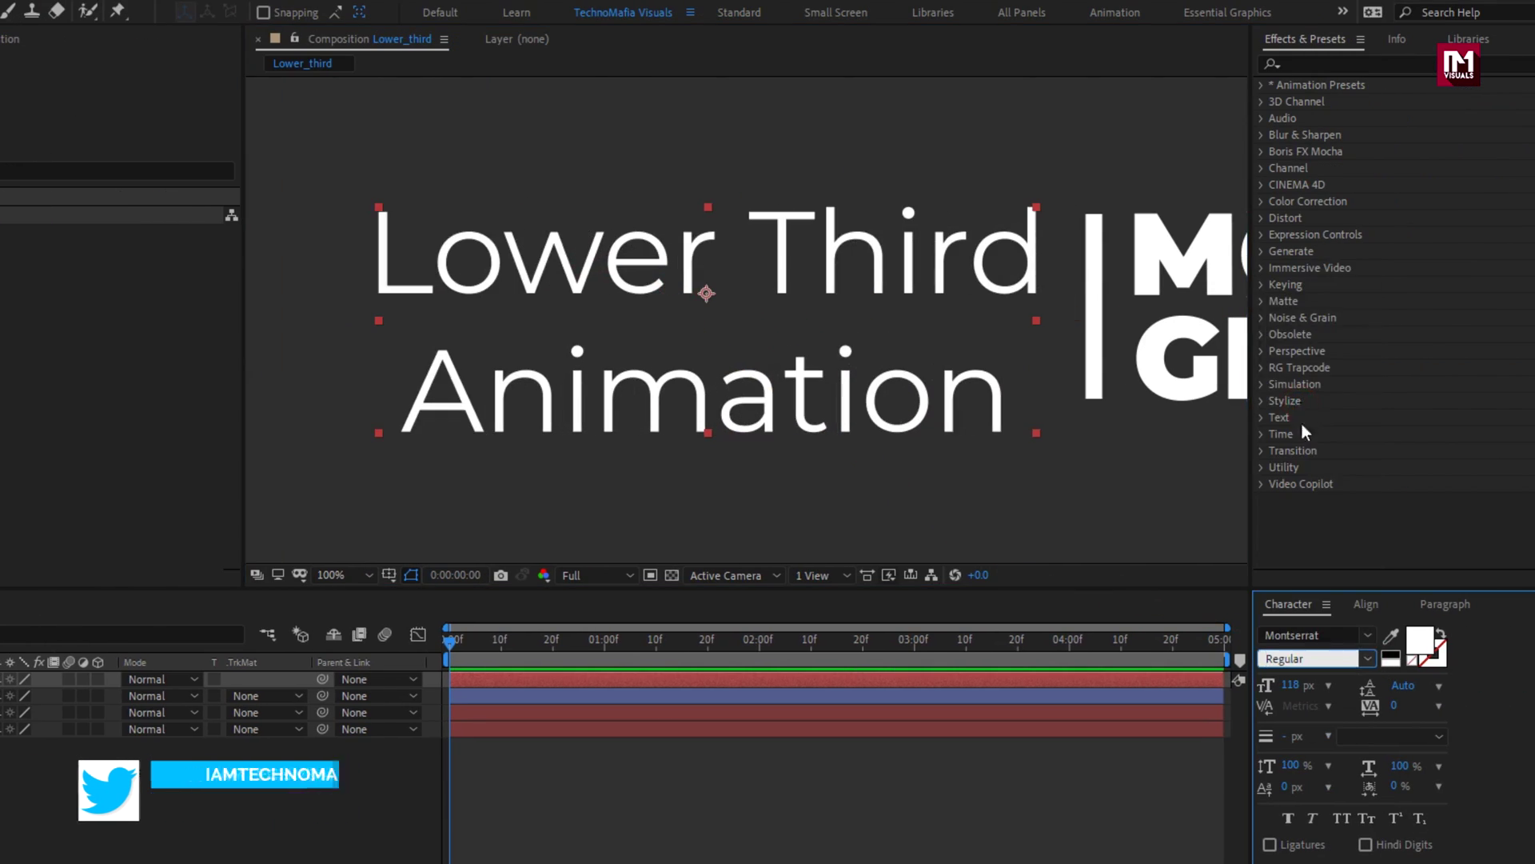
{"action": "left_click", "coordinate": [1368, 657]}
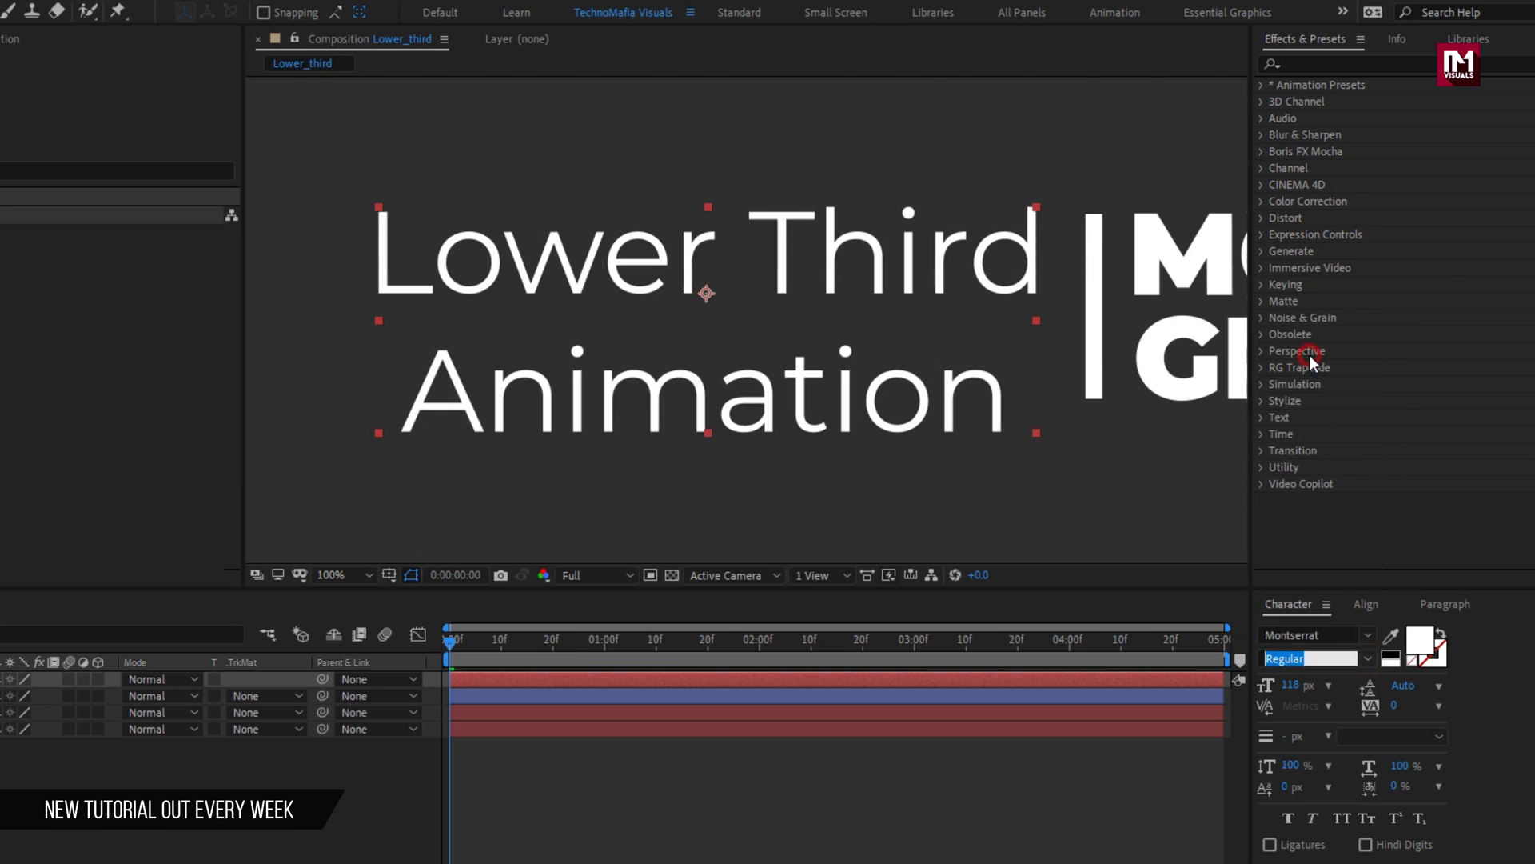
{"action": "left_click", "coordinate": [1308, 355]}
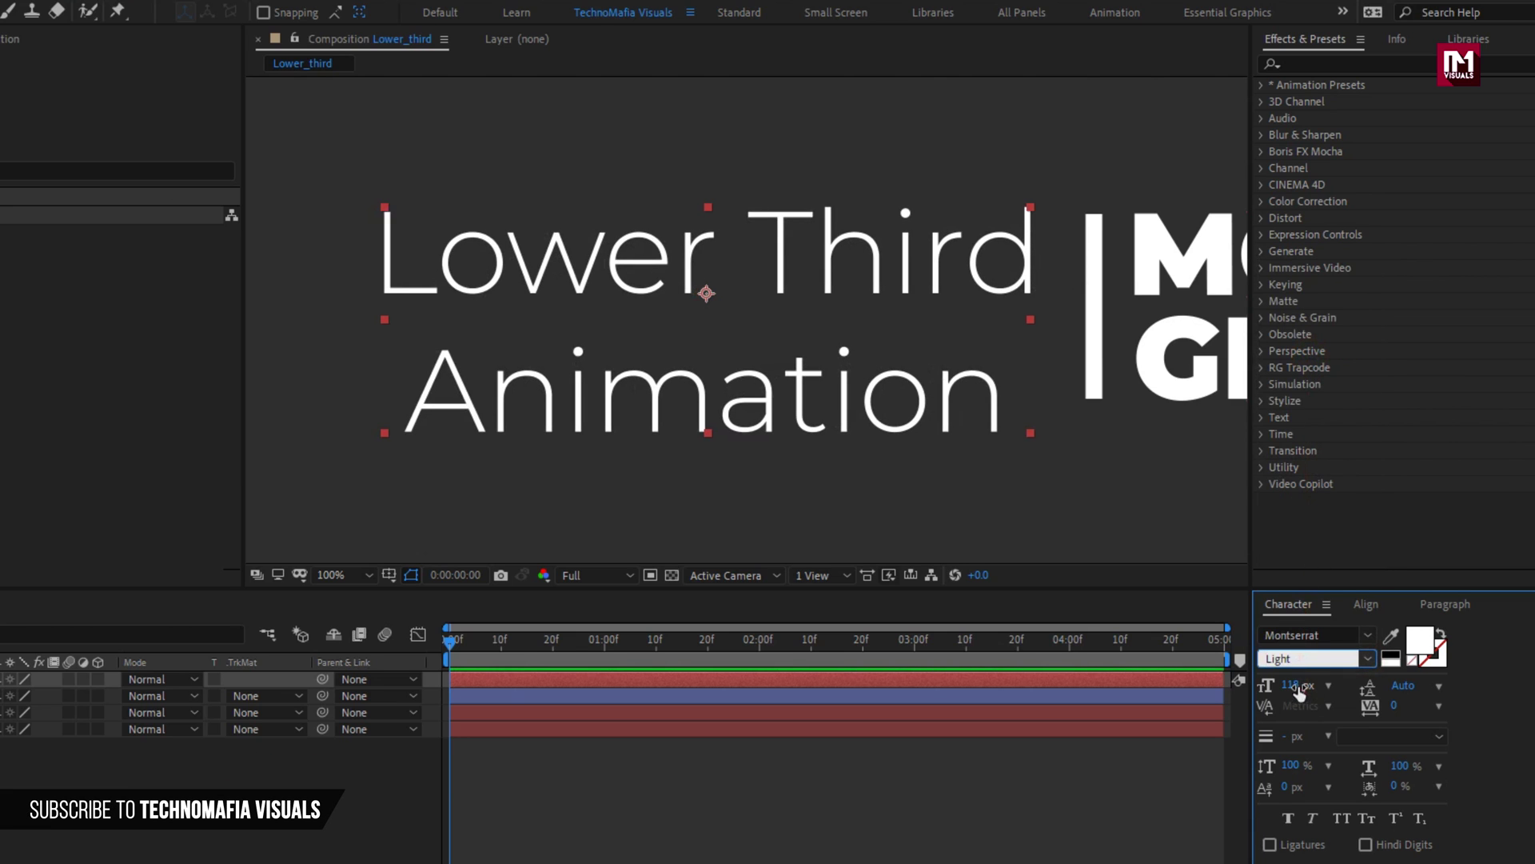
- Resize the text to 52 px with 47 px leading and nudge it beside the white line
{"action": "left_click_drag", "start_coordinate": [1299, 692], "coordinate": [852, 314]}
{"action": "left_click_drag", "start_coordinate": [1098, 297], "coordinate": [672, 315]}
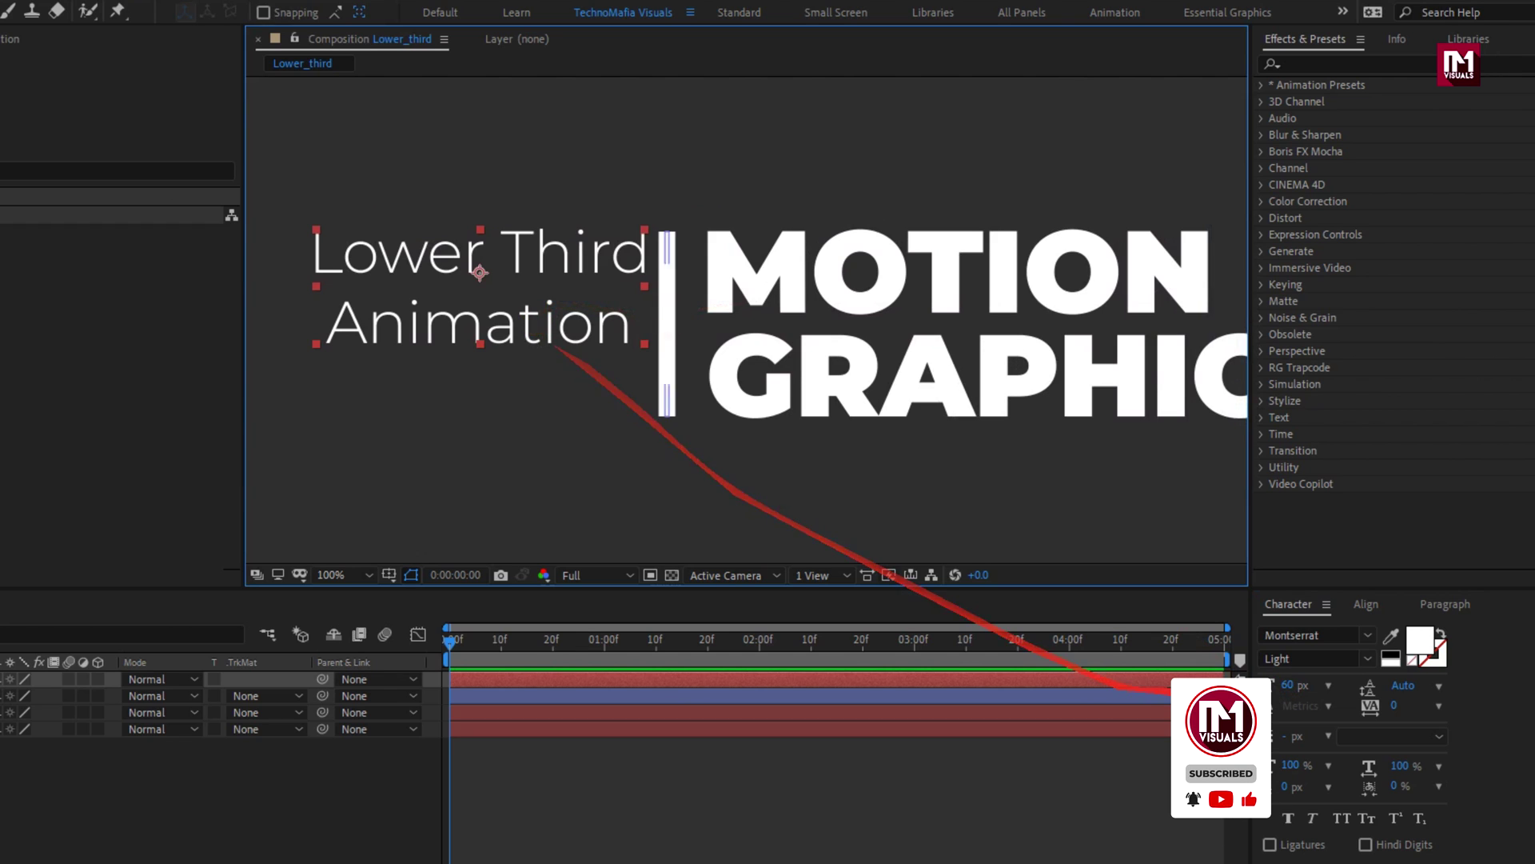
{"action": "left_click_drag", "start_coordinate": [1401, 686], "coordinate": [1452, 684]}
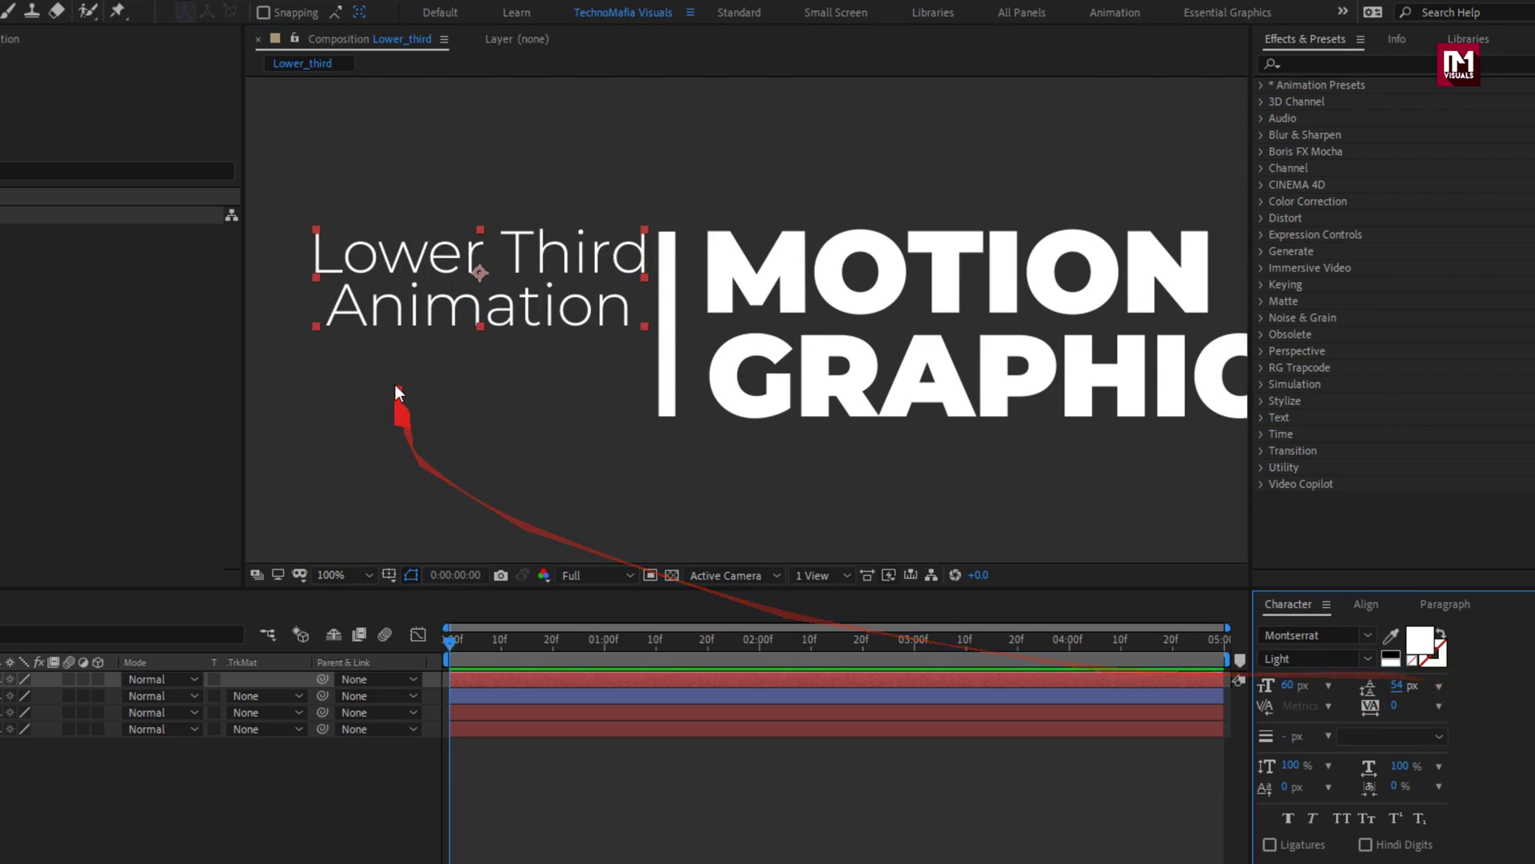
{"action": "left_click_drag", "start_coordinate": [477, 270], "coordinate": [475, 278]}
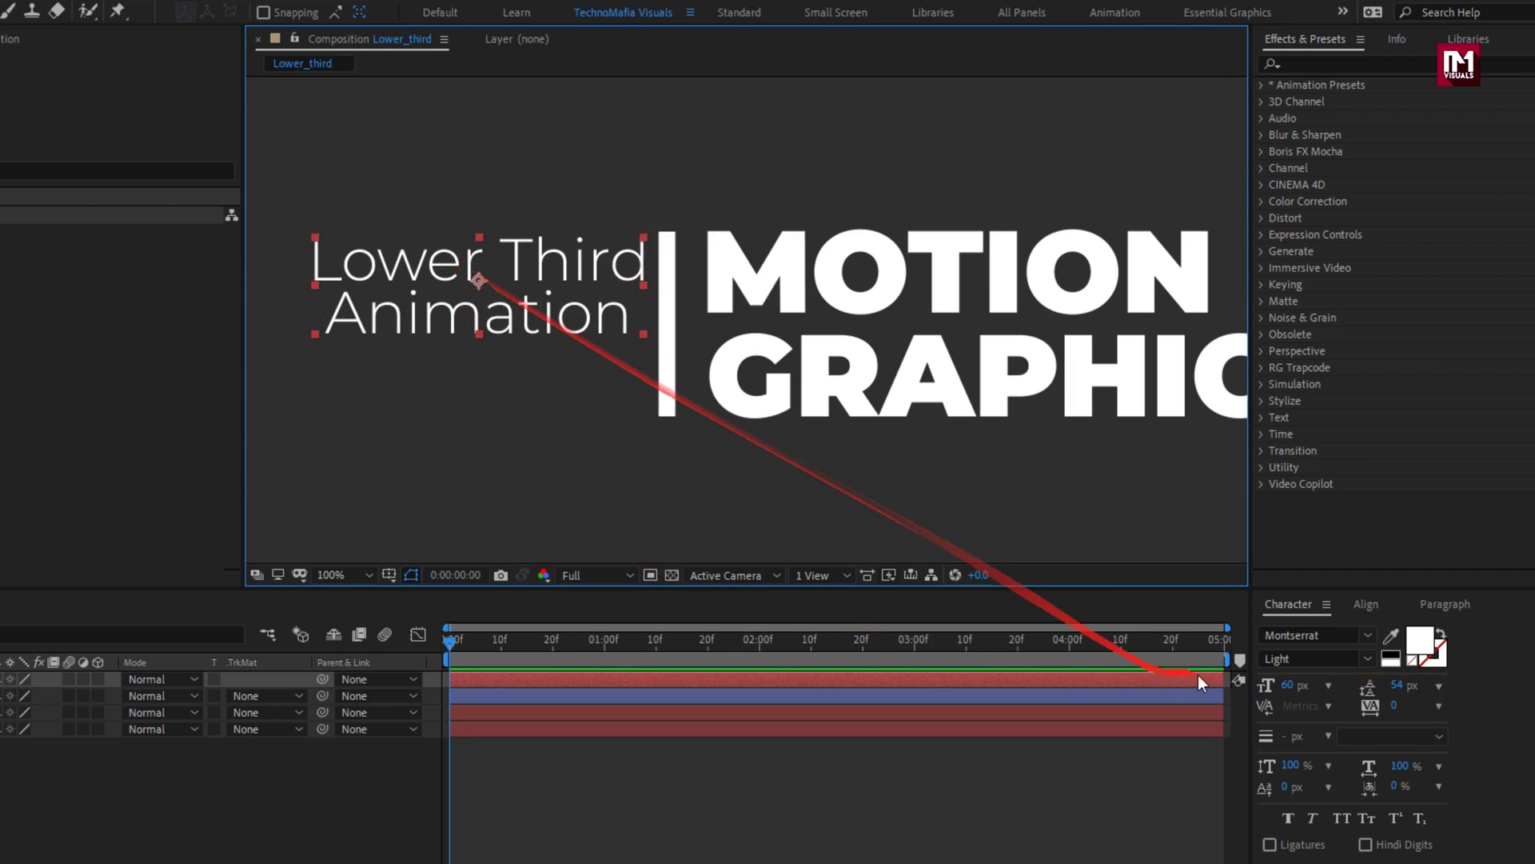
{"action": "left_click_drag", "start_coordinate": [1286, 686], "coordinate": [1276, 685]}
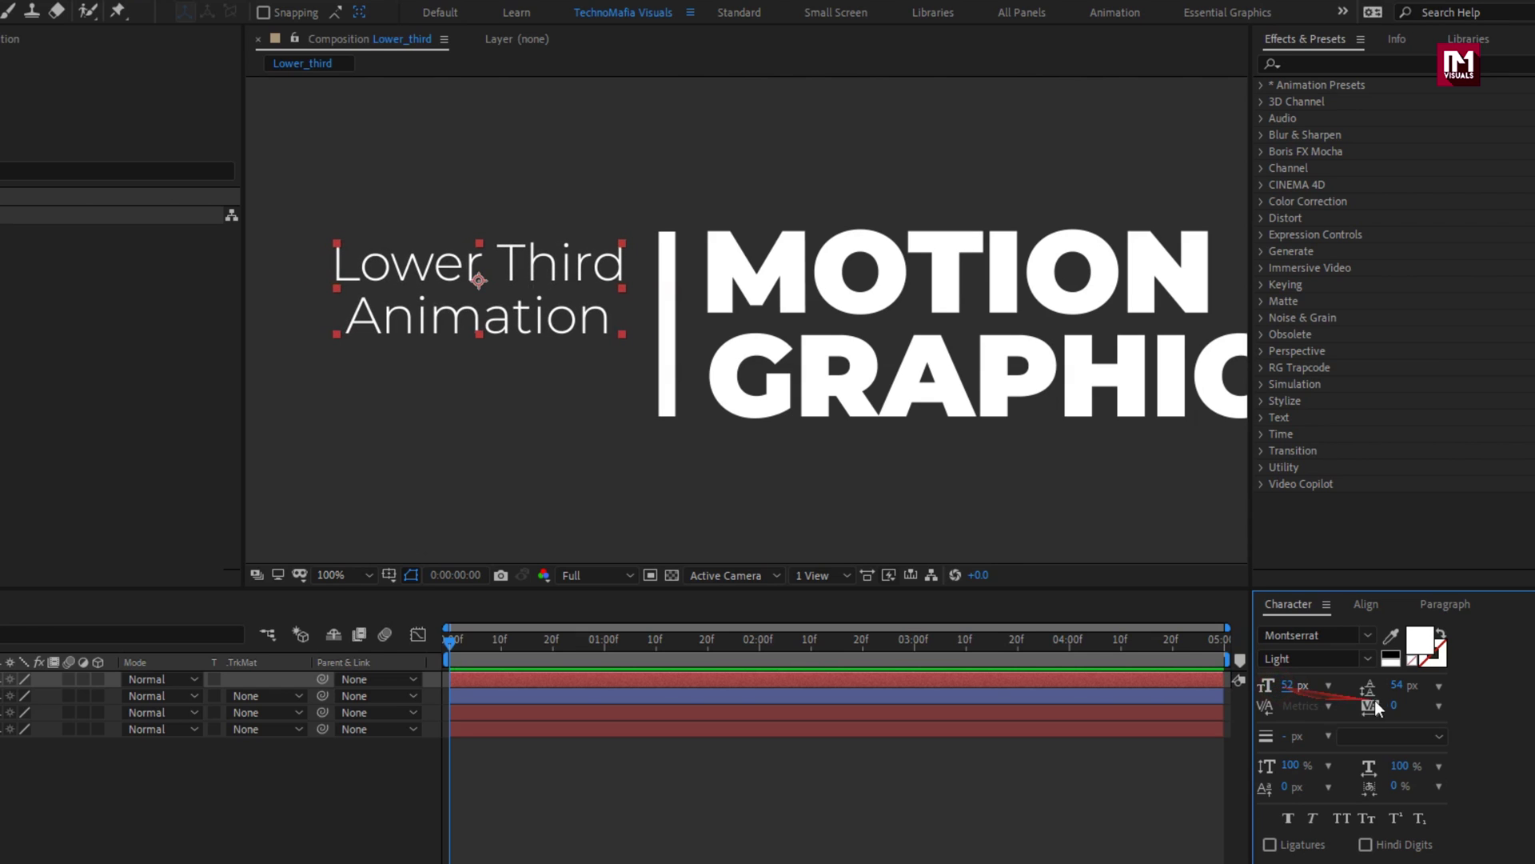
{"action": "left_click_drag", "start_coordinate": [1395, 685], "coordinate": [1383, 685]}
{"action": "left_click_drag", "start_coordinate": [438, 290], "coordinate": [446, 281]}
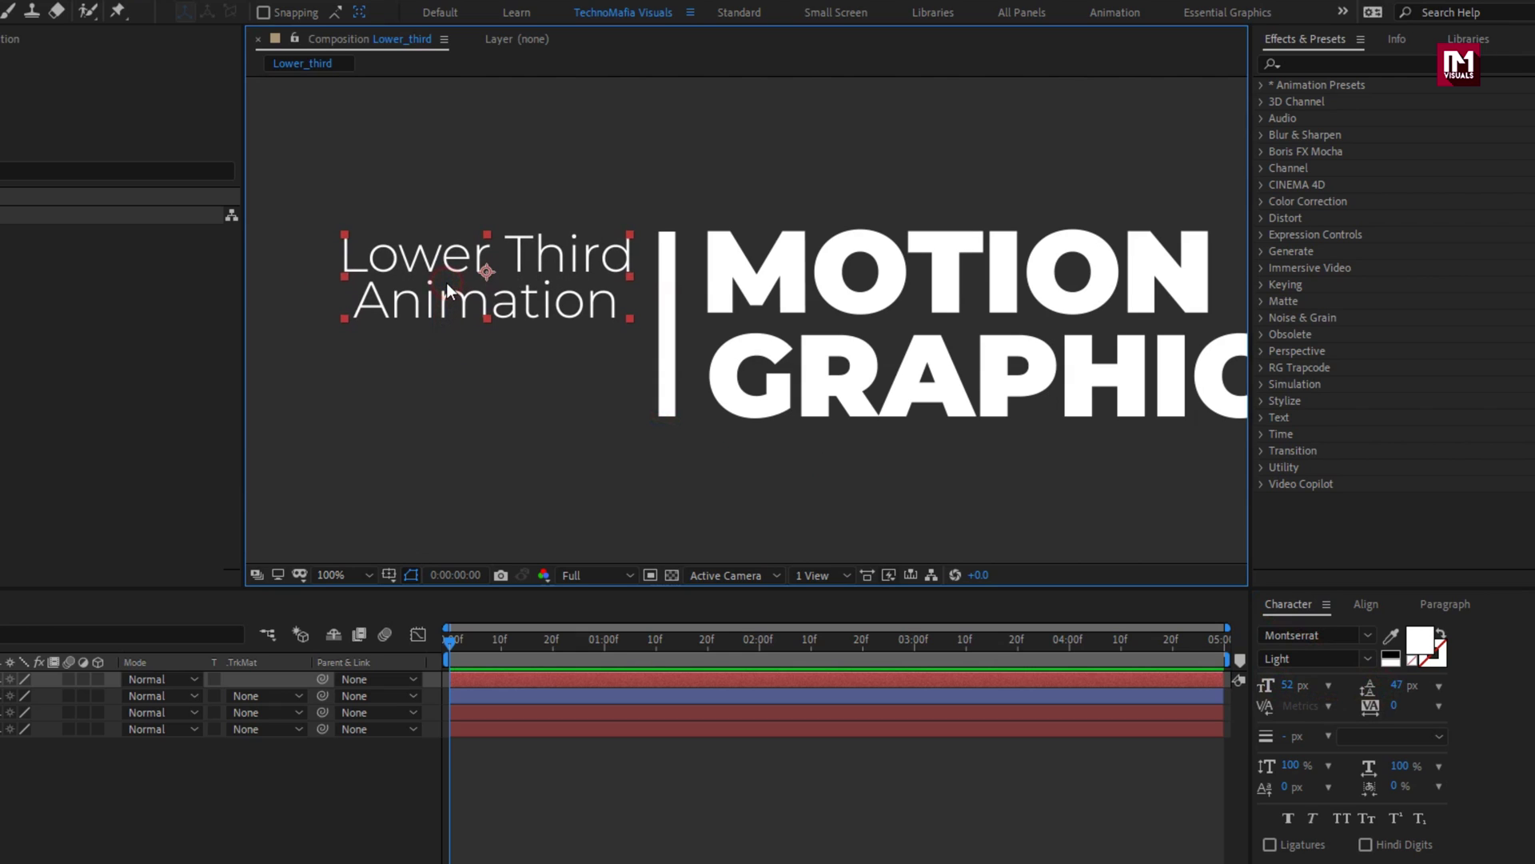
- Right-align the Lower Third Animation text and place it flush left of the white line
{"action": "left_click", "coordinate": [328, 574]}
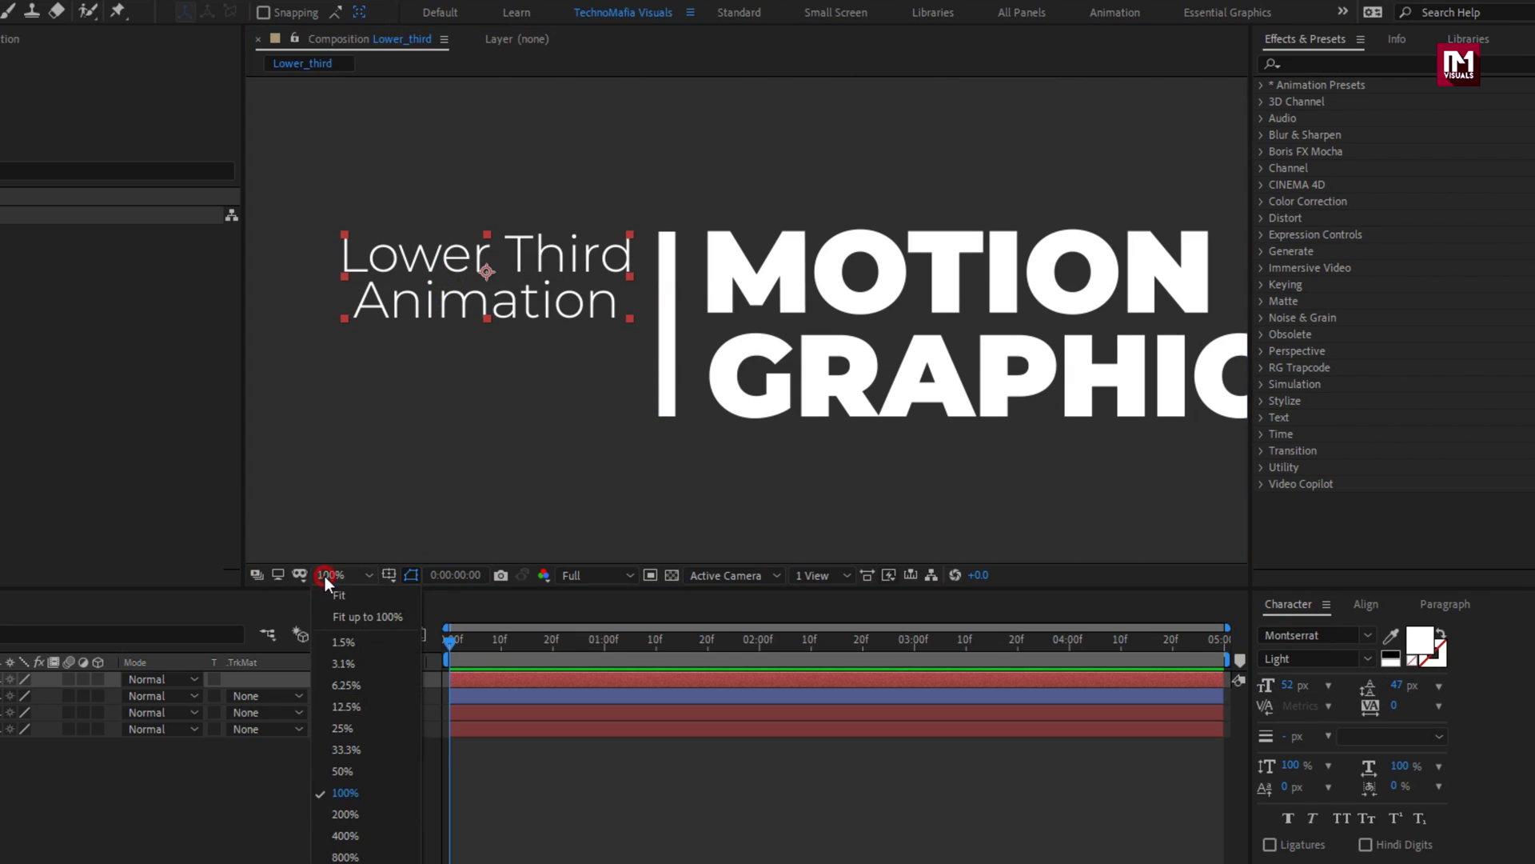
{"action": "left_click", "coordinate": [355, 616]}
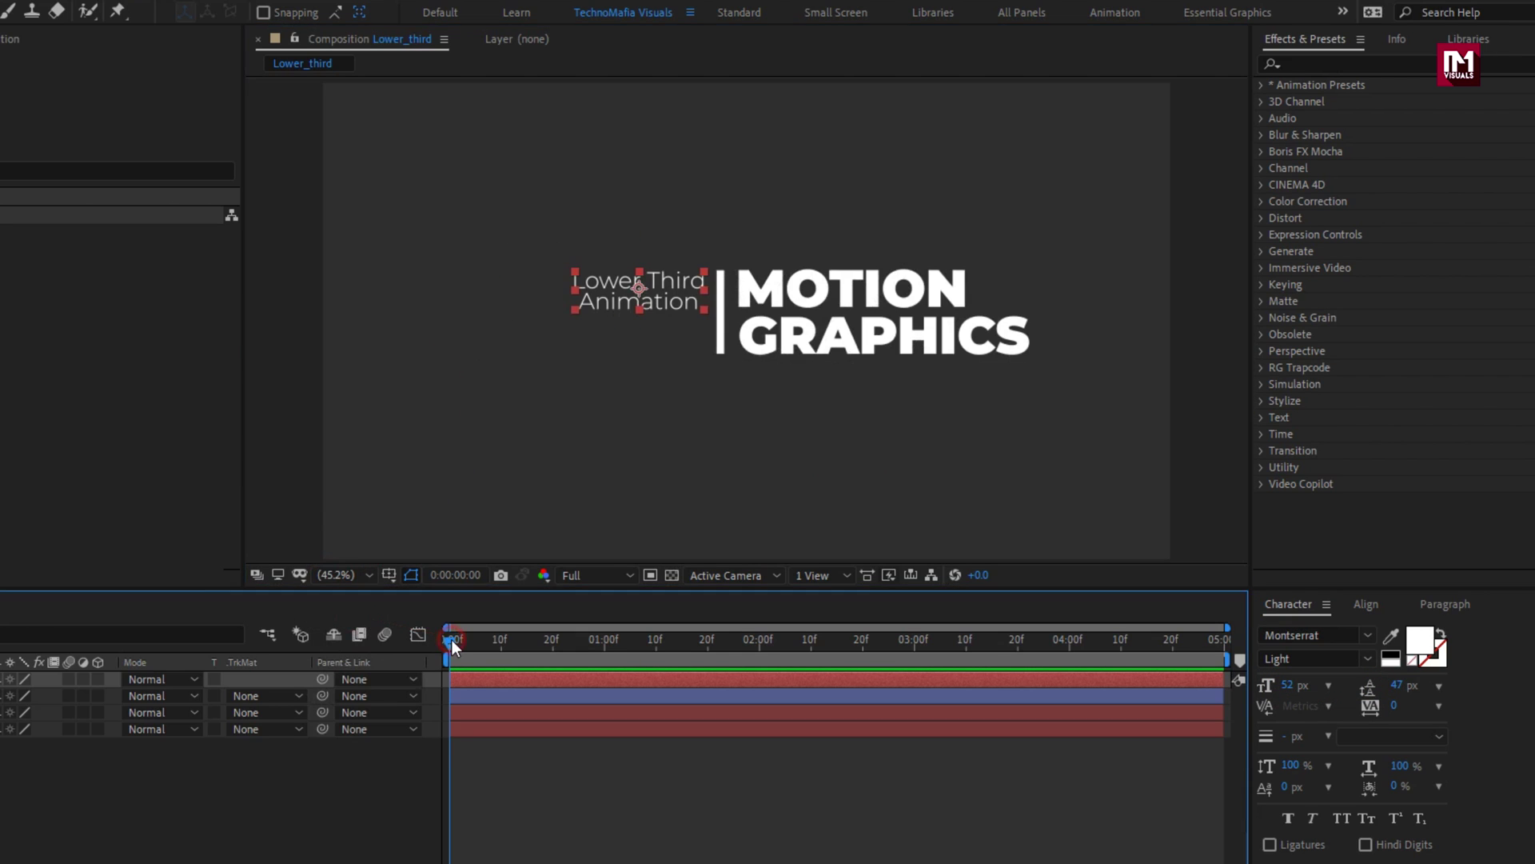
{"action": "left_click", "coordinate": [357, 792]}
{"action": "left_click", "coordinate": [121, 679]}
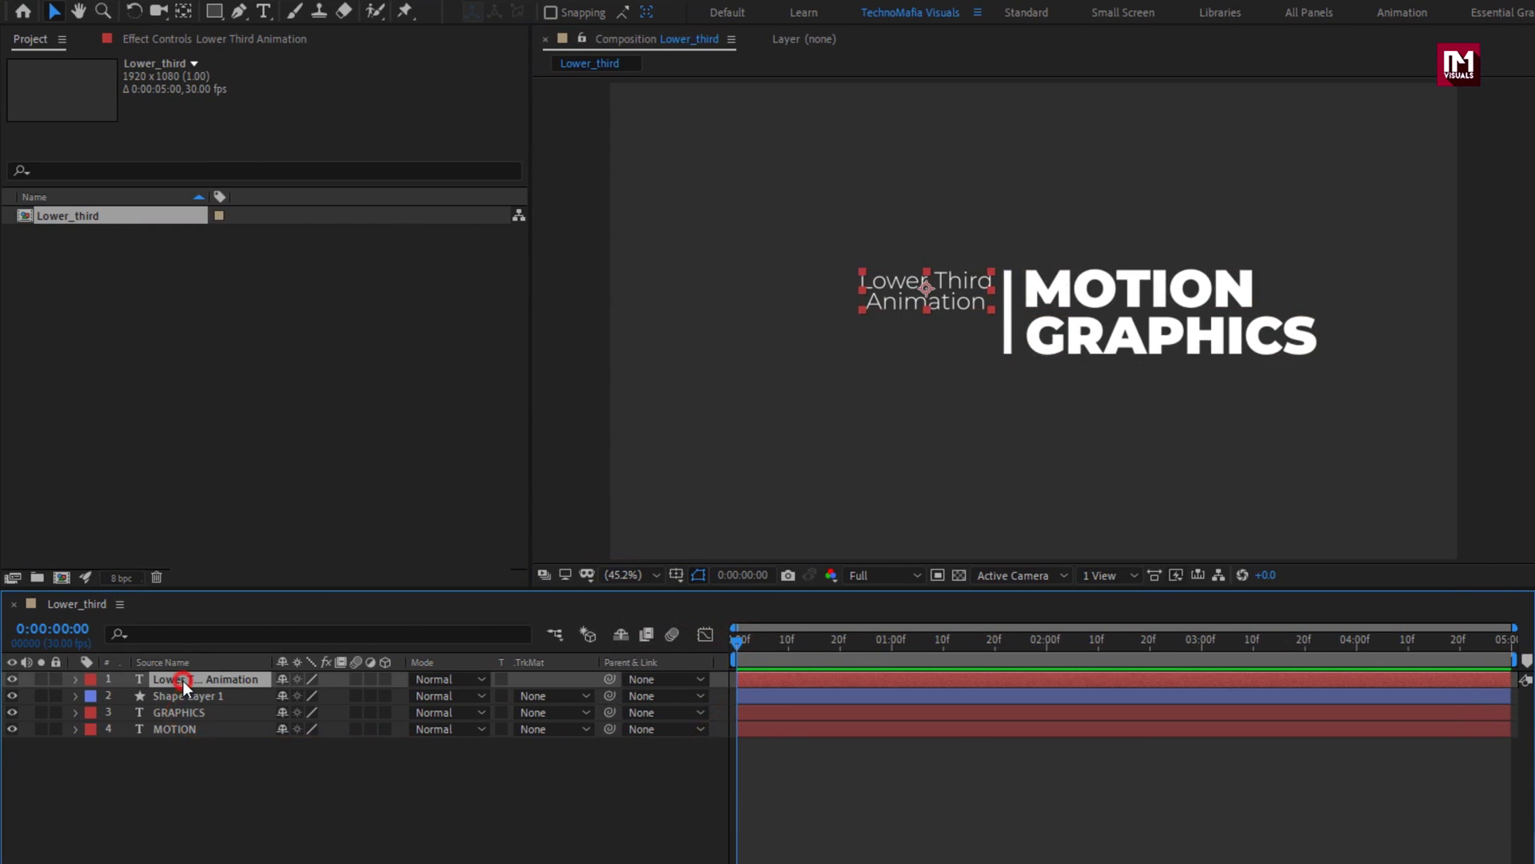
{"action": "scroll", "coordinate": [836, 285], "scroll_direction": "up", "scroll_amount": 3}
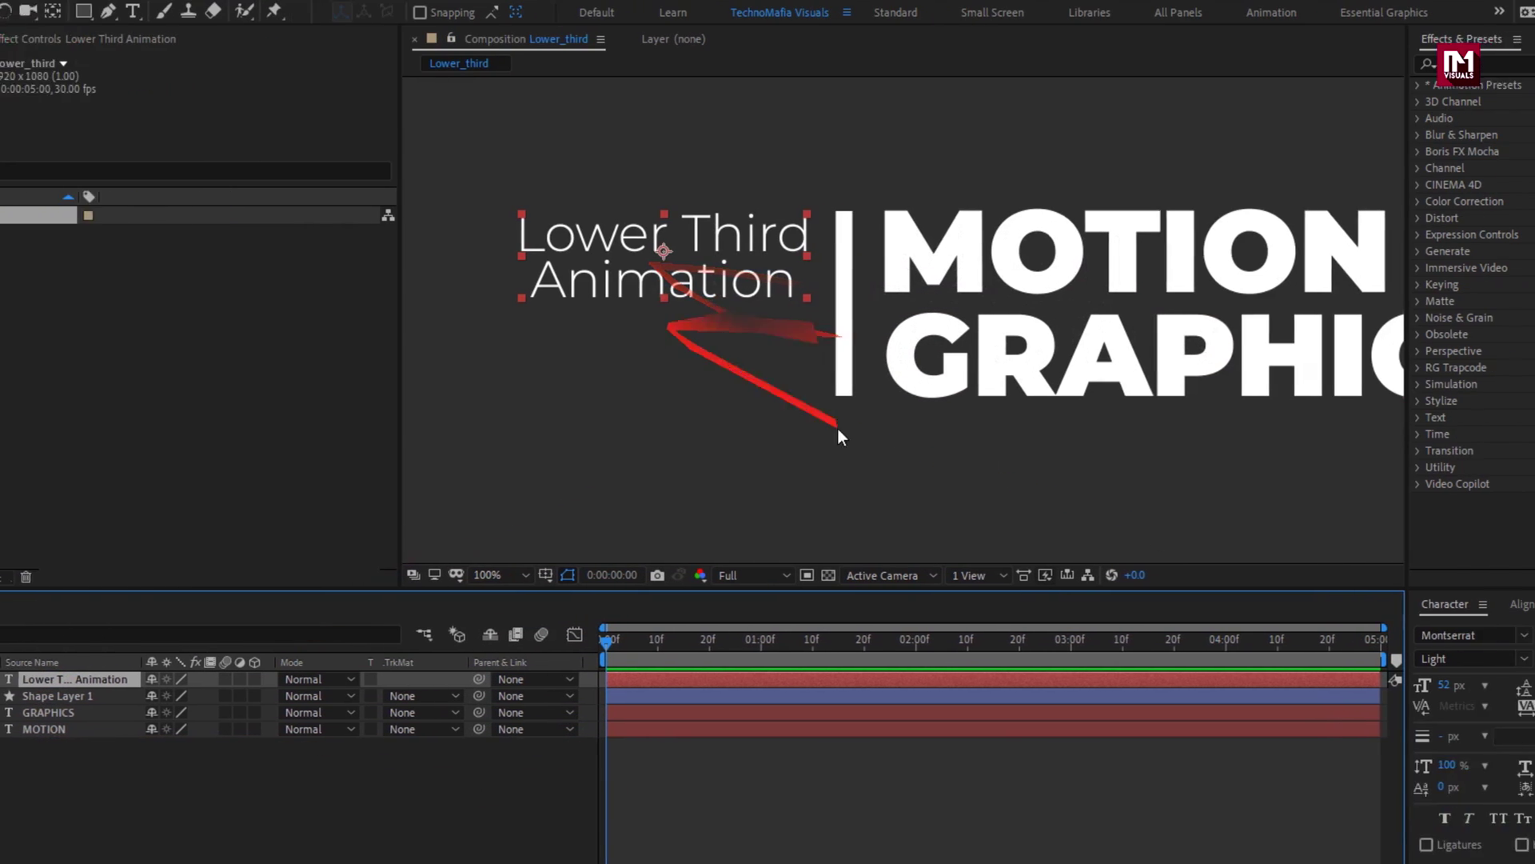
{"action": "left_click", "coordinate": [1435, 605]}
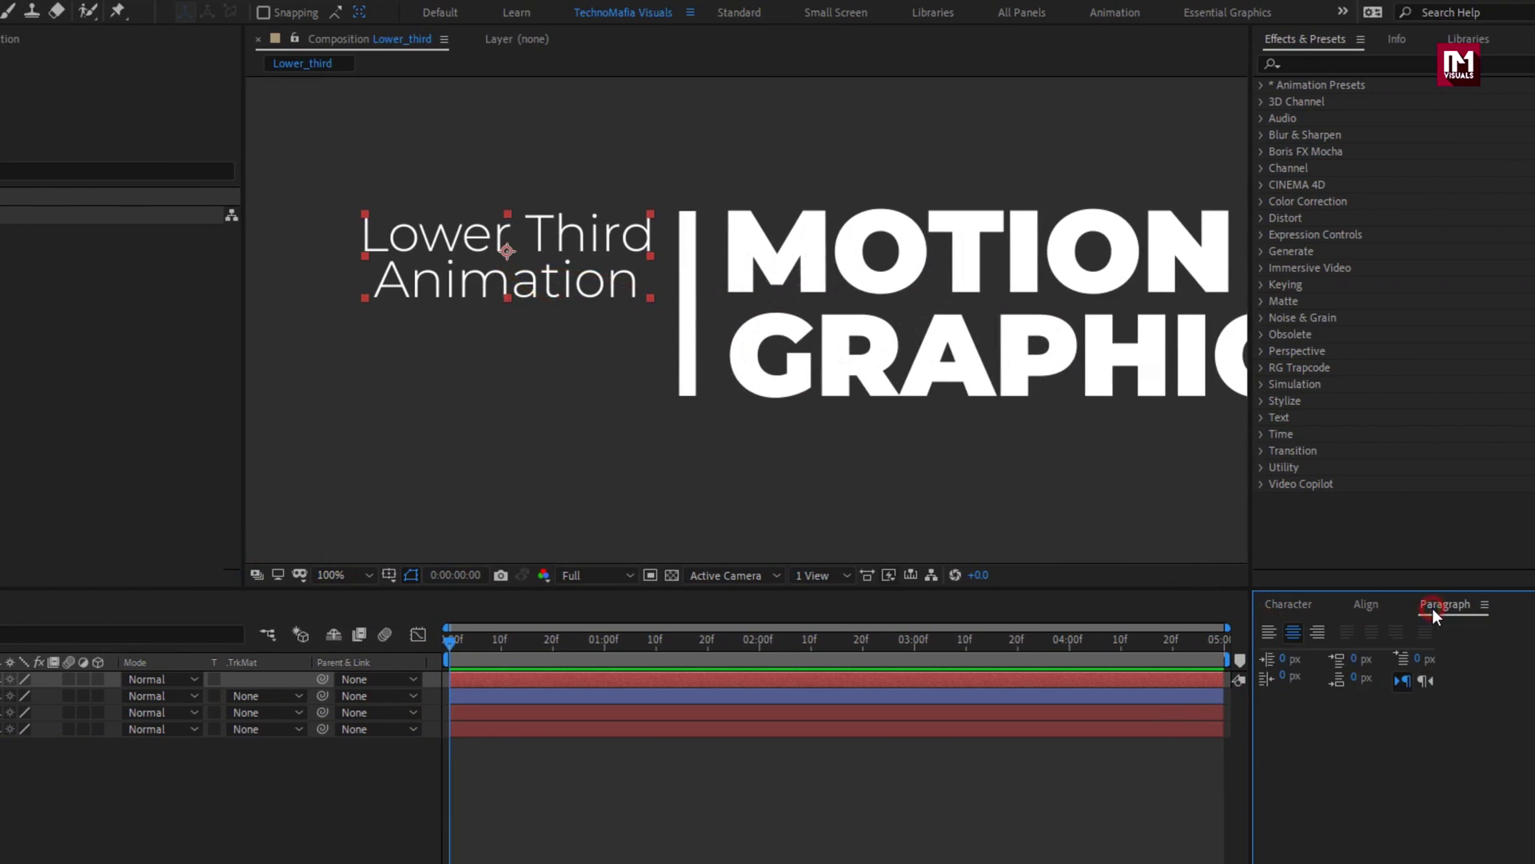
{"action": "left_click", "coordinate": [1319, 632]}
{"action": "left_click_drag", "start_coordinate": [370, 266], "coordinate": [516, 276]}
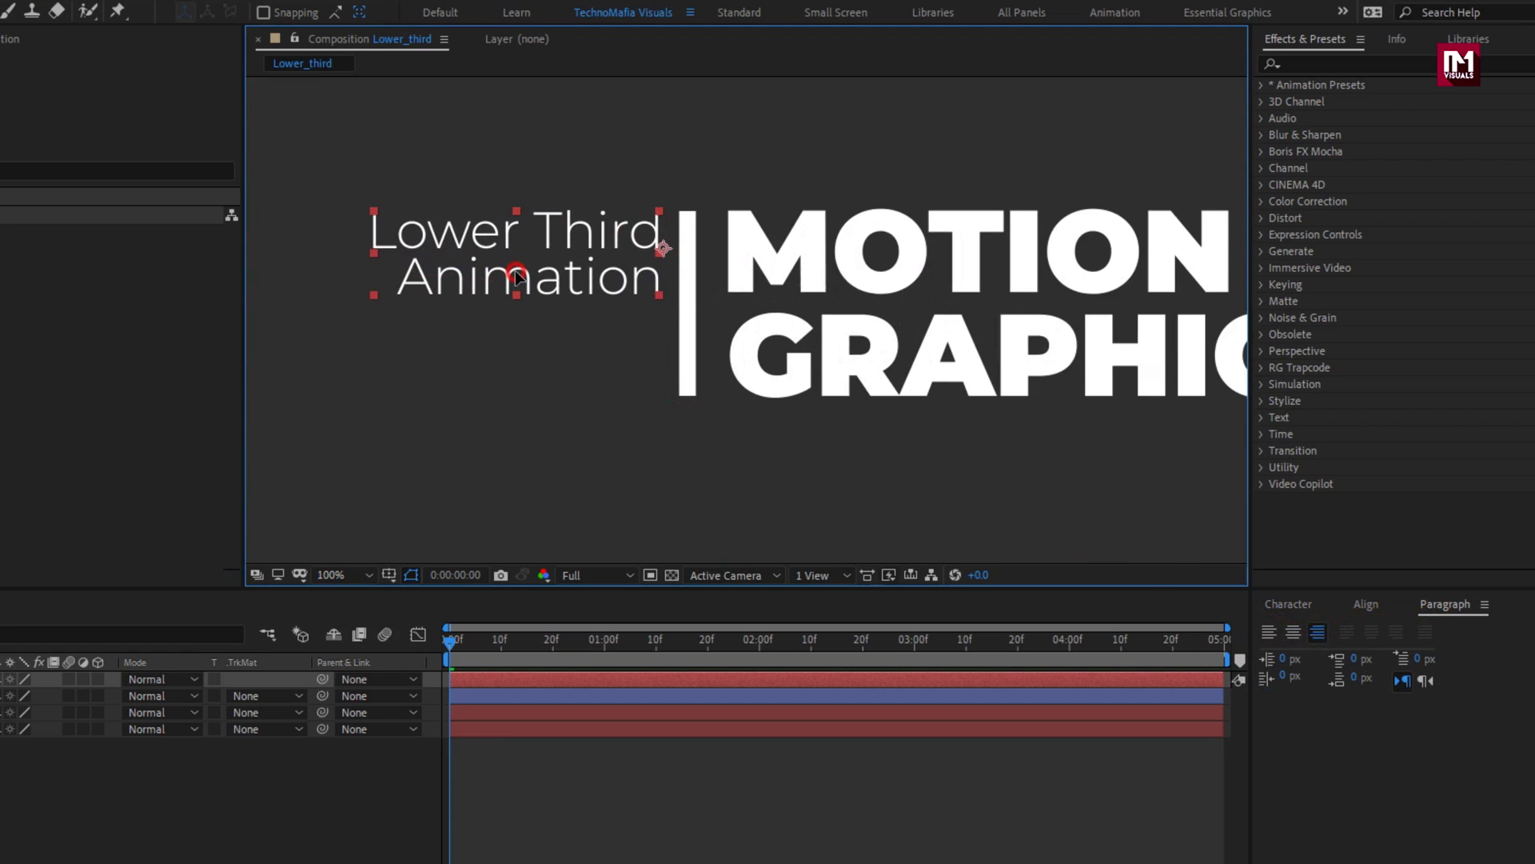
{"action": "left_click_drag", "start_coordinate": [496, 280], "coordinate": [692, 254]}
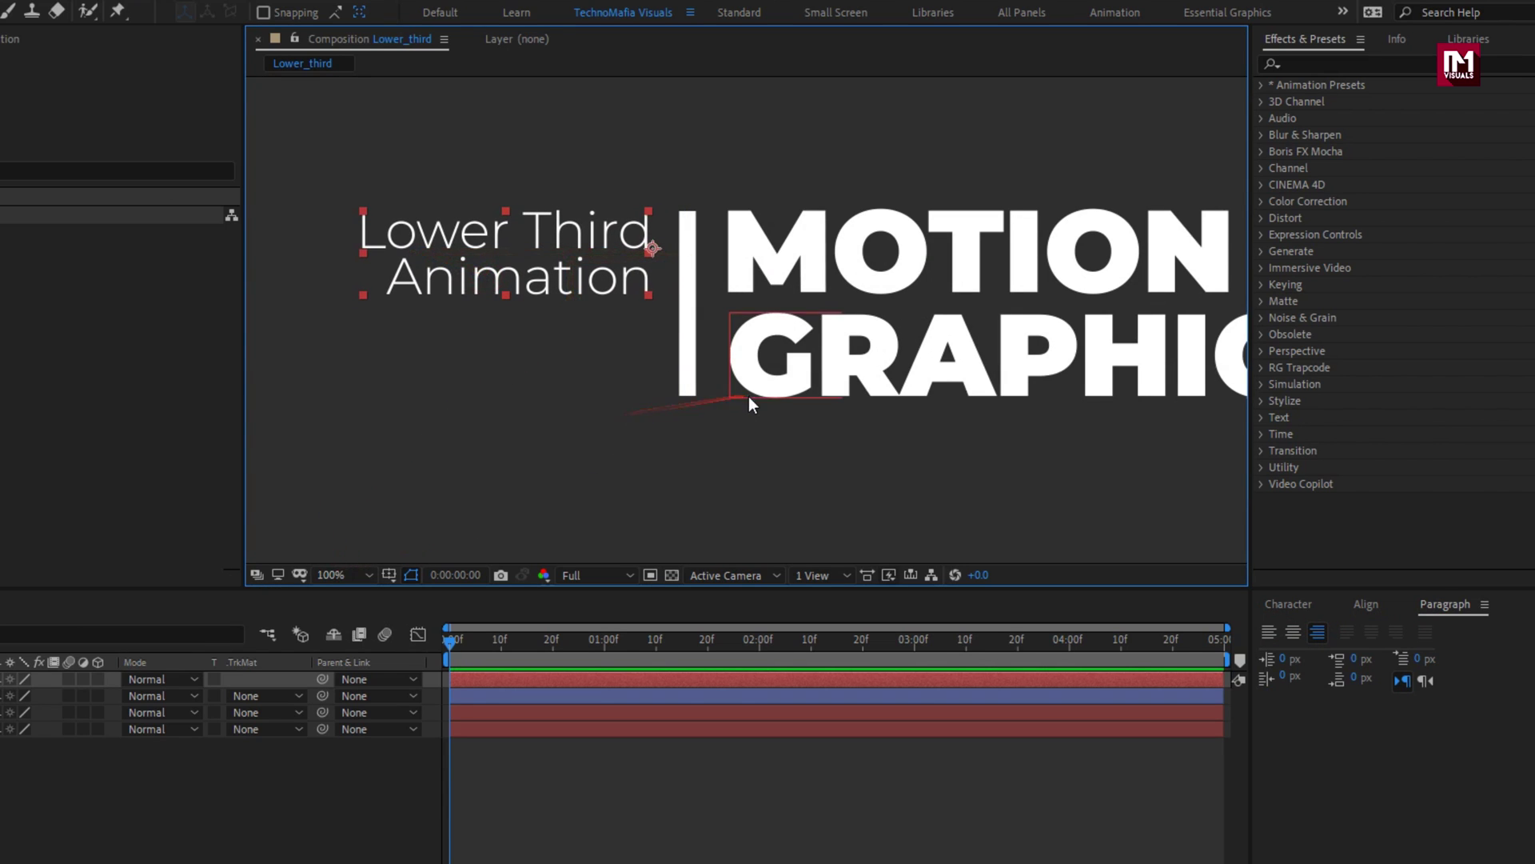
{"action": "left_click_drag", "start_coordinate": [796, 412], "coordinate": [700, 405]}
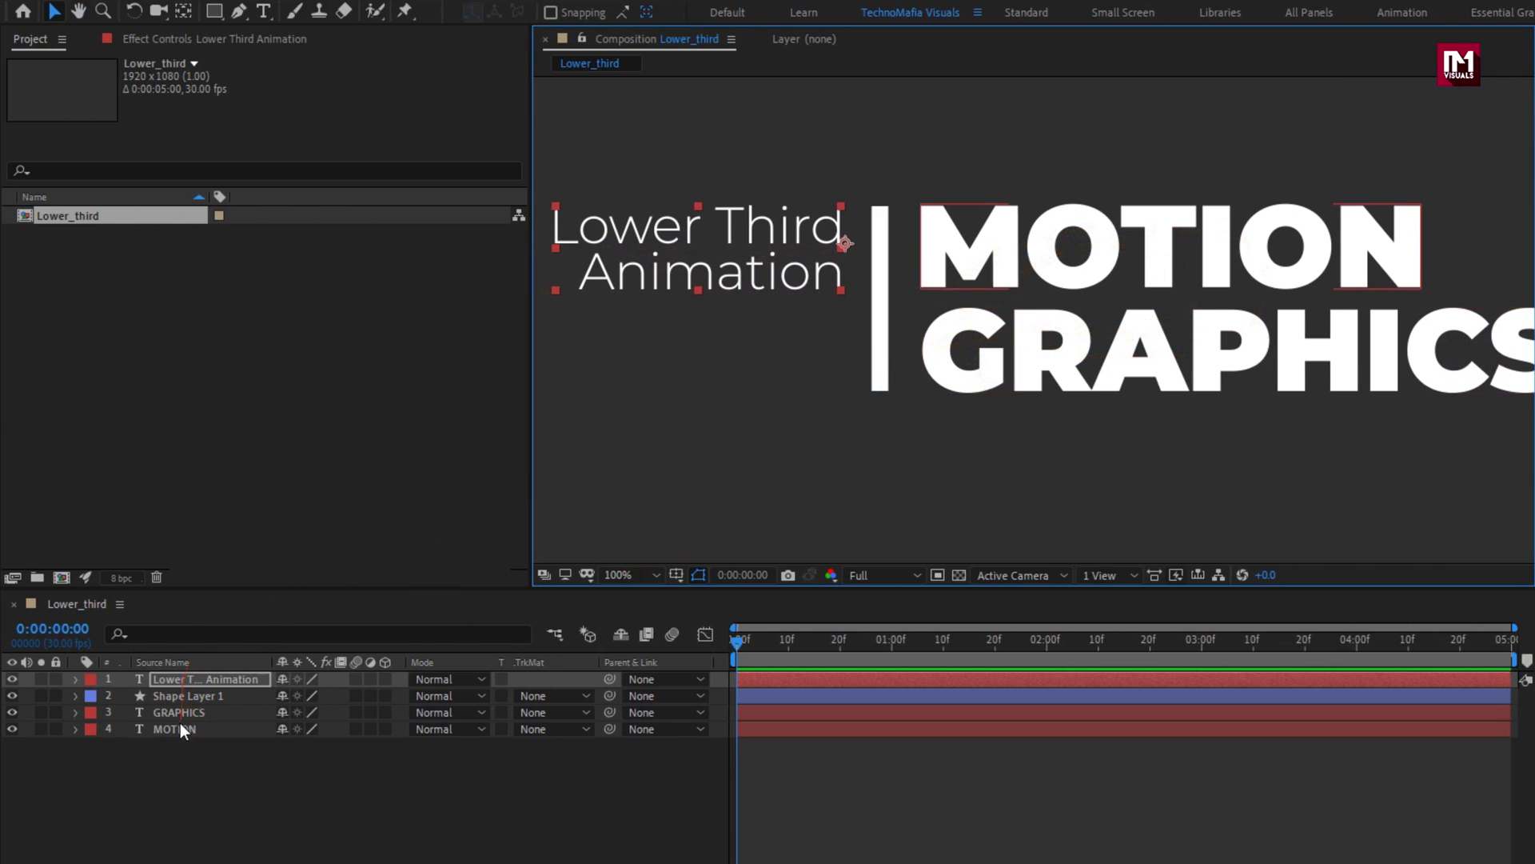
- Add a Scale animator to the MOTION layer with its scale set to 0%
{"action": "left_click", "coordinate": [174, 729]}
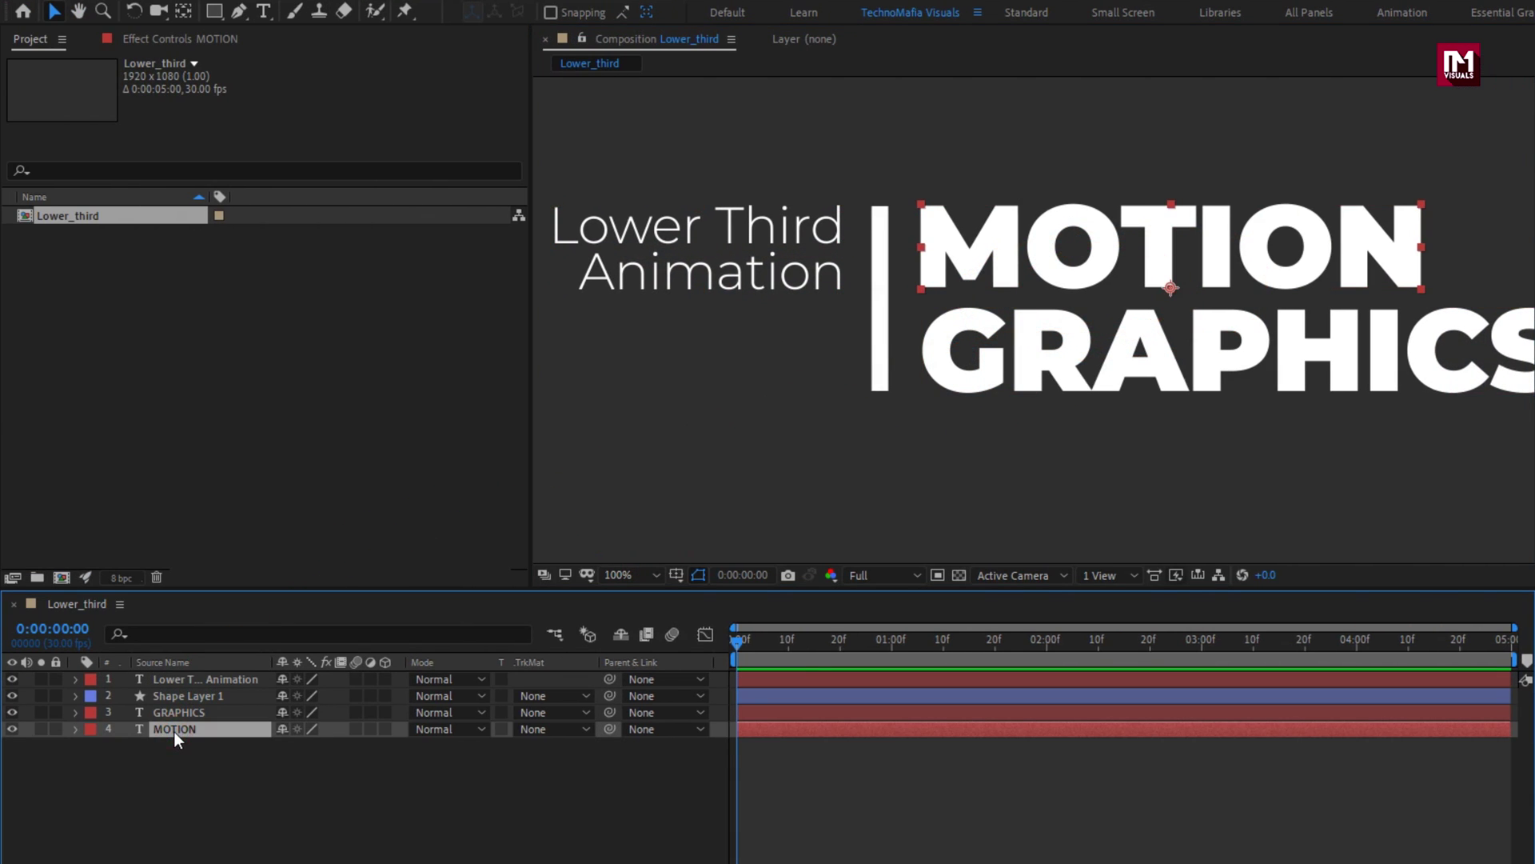
{"action": "left_click", "coordinate": [76, 730]}
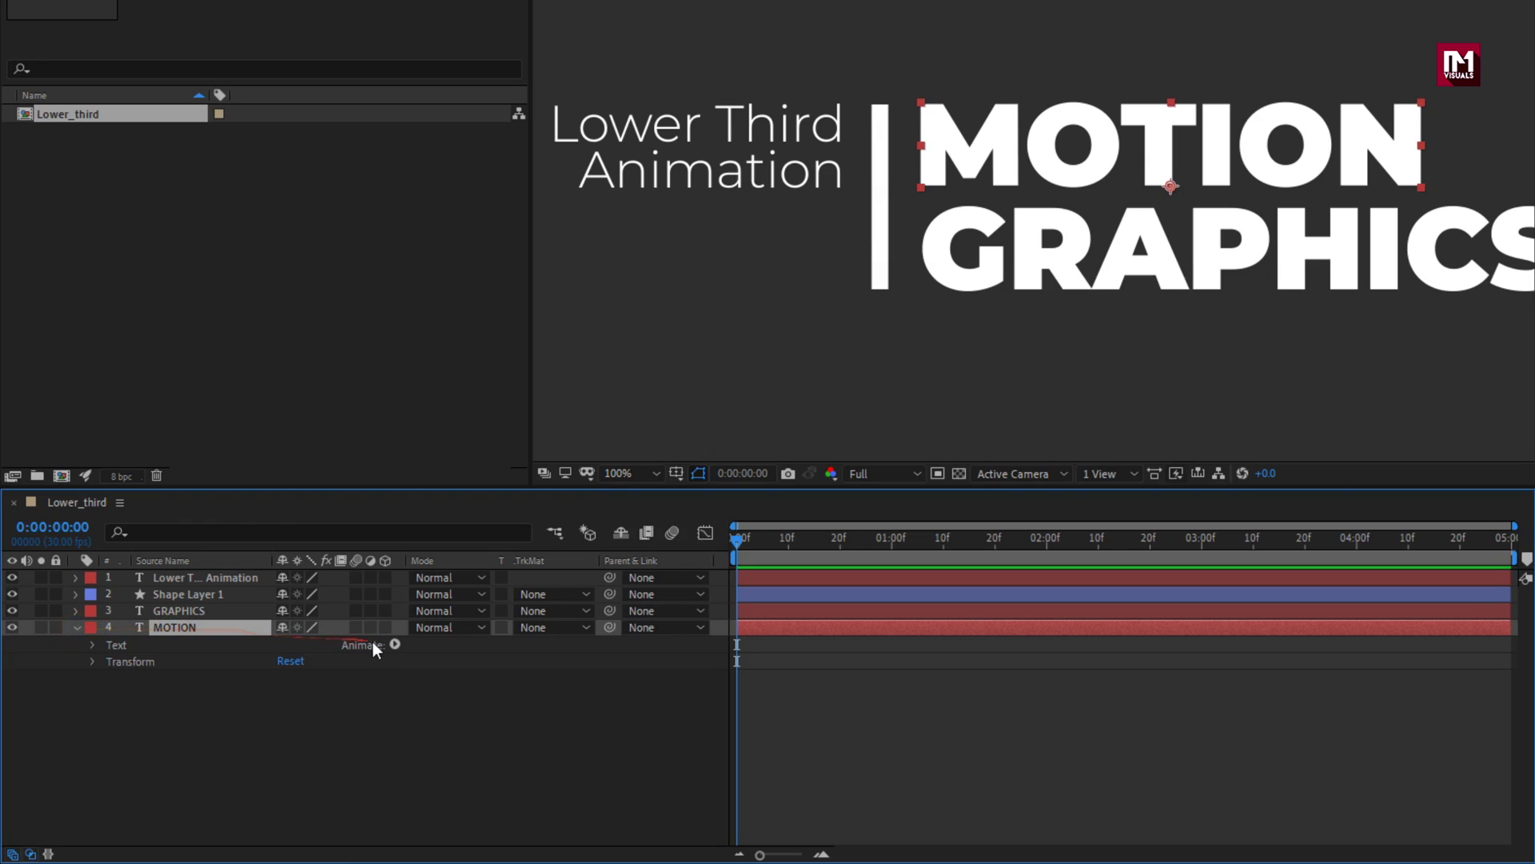
{"action": "left_click", "coordinate": [392, 645]}
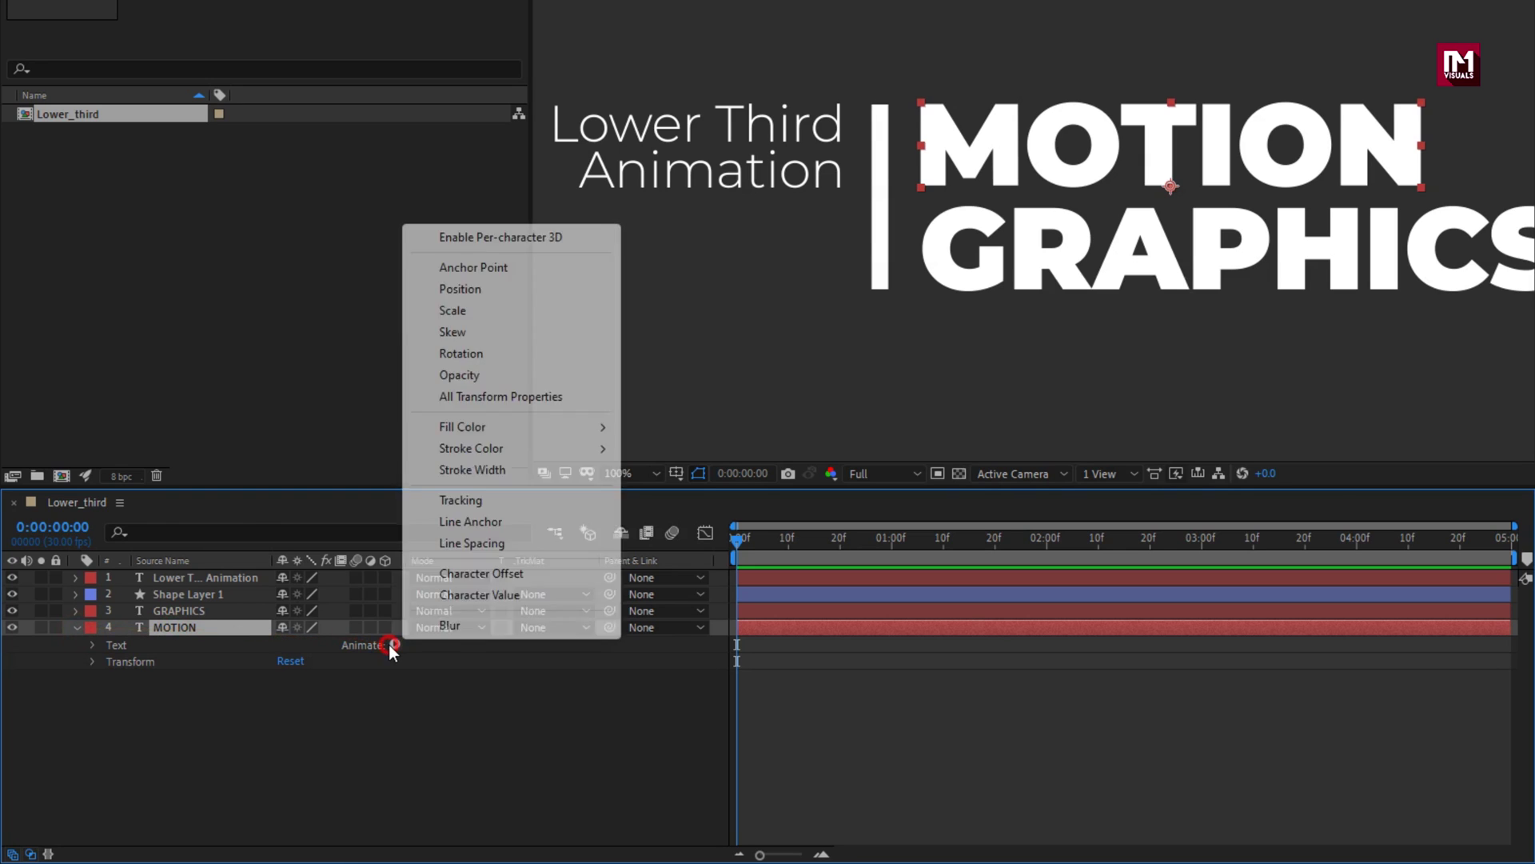
{"action": "left_click", "coordinate": [452, 312]}
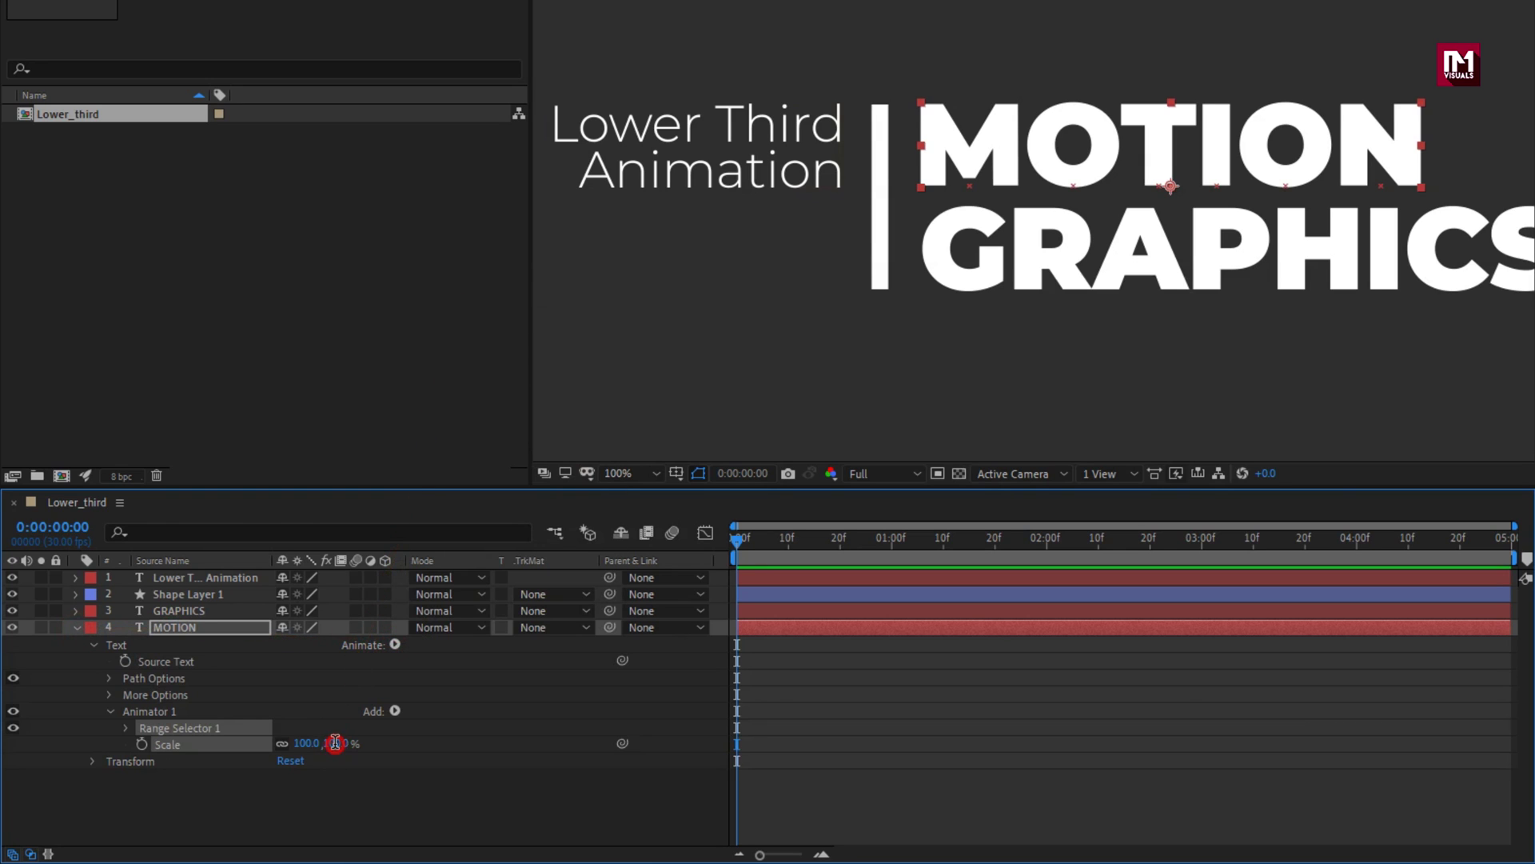
{"action": "type", "text": "0"}
{"action": "key", "text": "Return"}
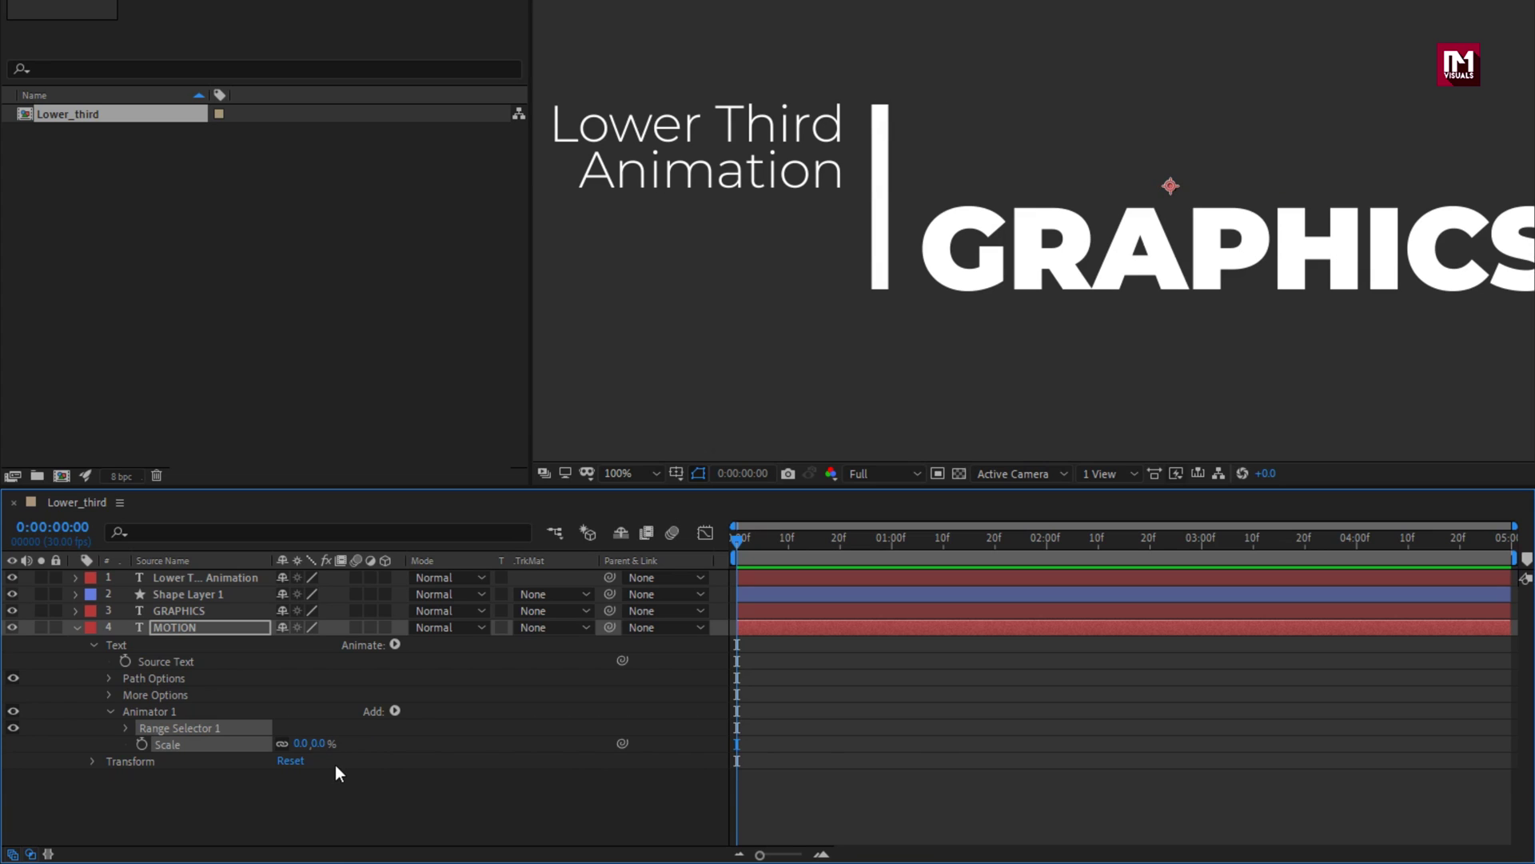
{"action": "left_click", "coordinate": [126, 727]}
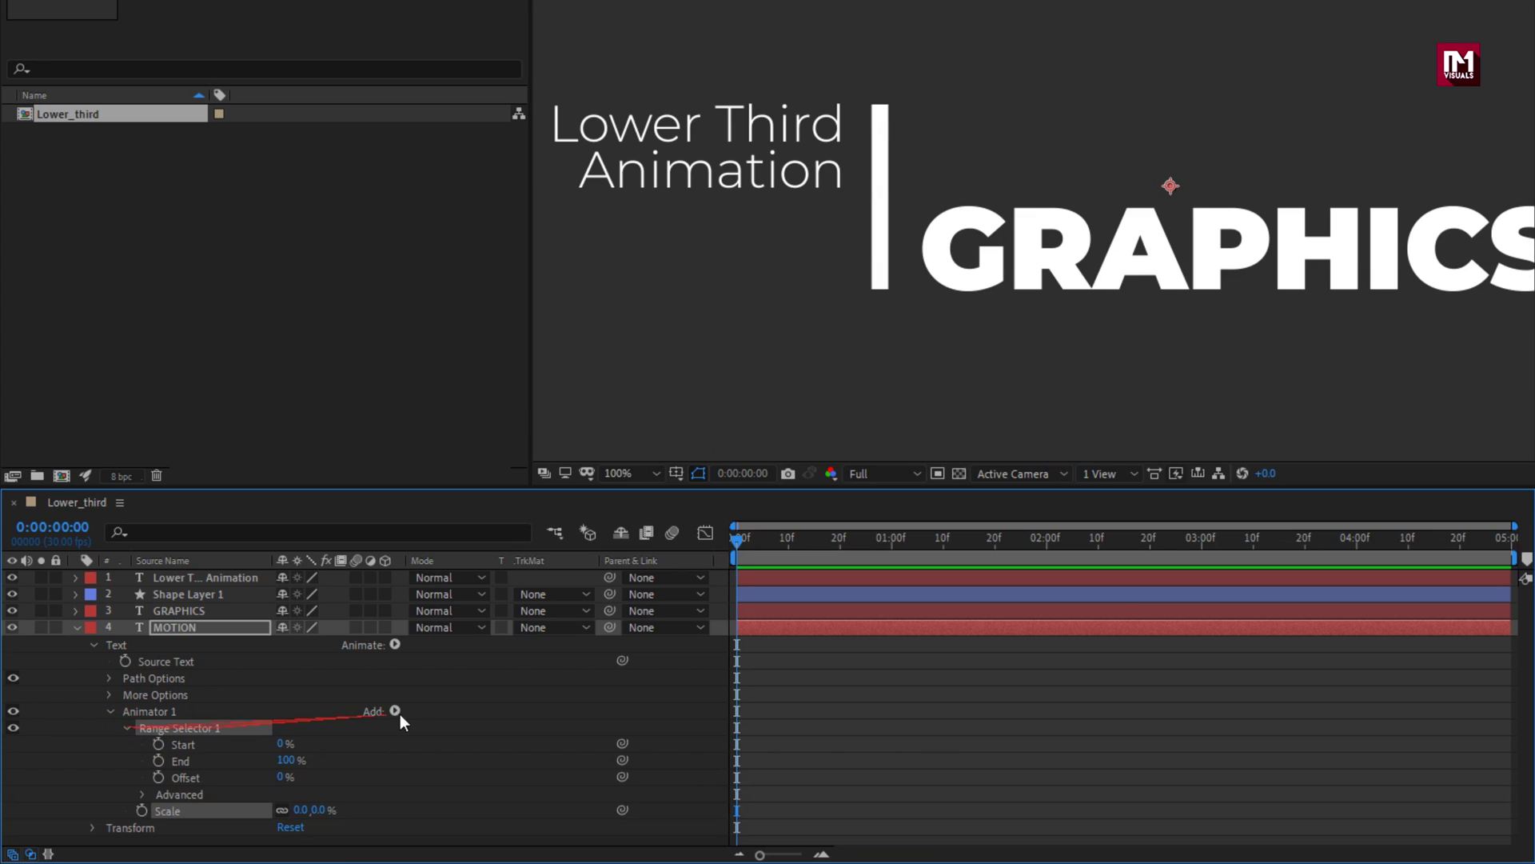
- Keyframe the Range Selector Offset at 0% on 10f and 100% on 1:00
{"action": "left_click_drag", "start_coordinate": [736, 540], "coordinate": [788, 541]}
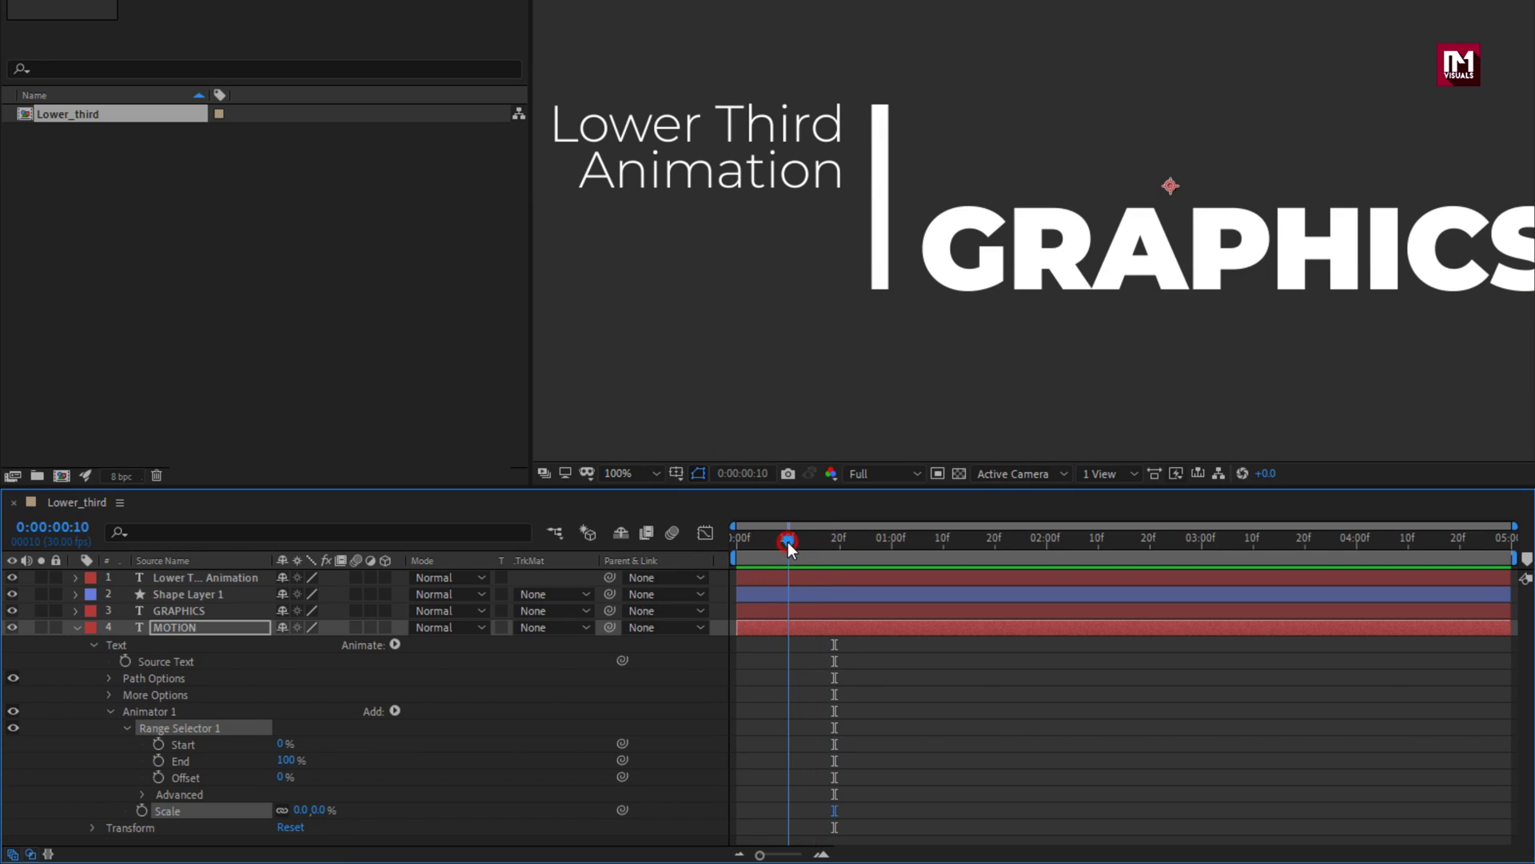
{"action": "left_click", "coordinate": [158, 778]}
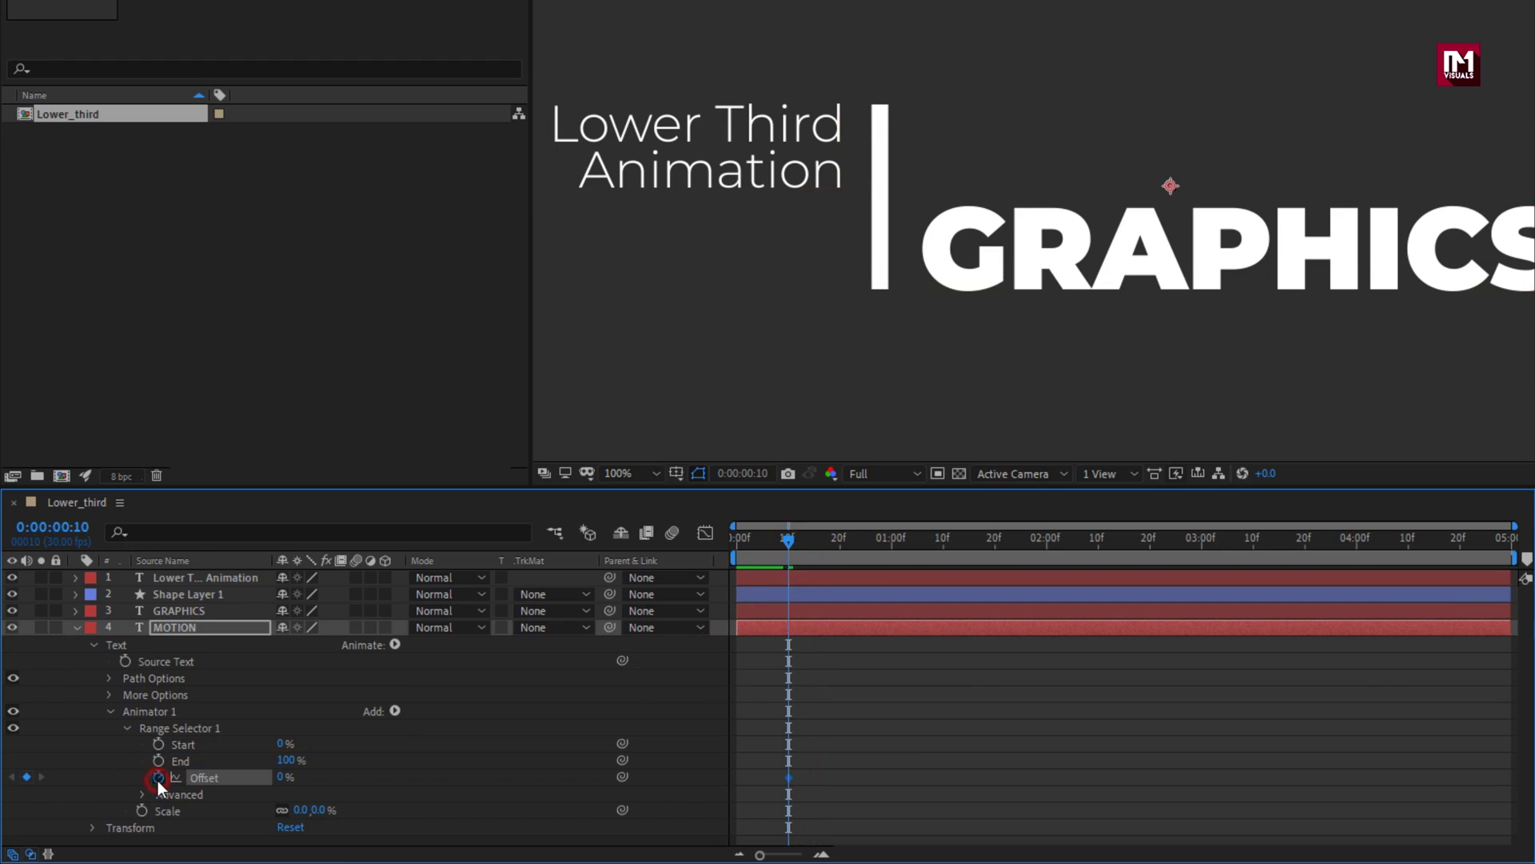
{"action": "left_click_drag", "start_coordinate": [832, 544], "coordinate": [894, 544]}
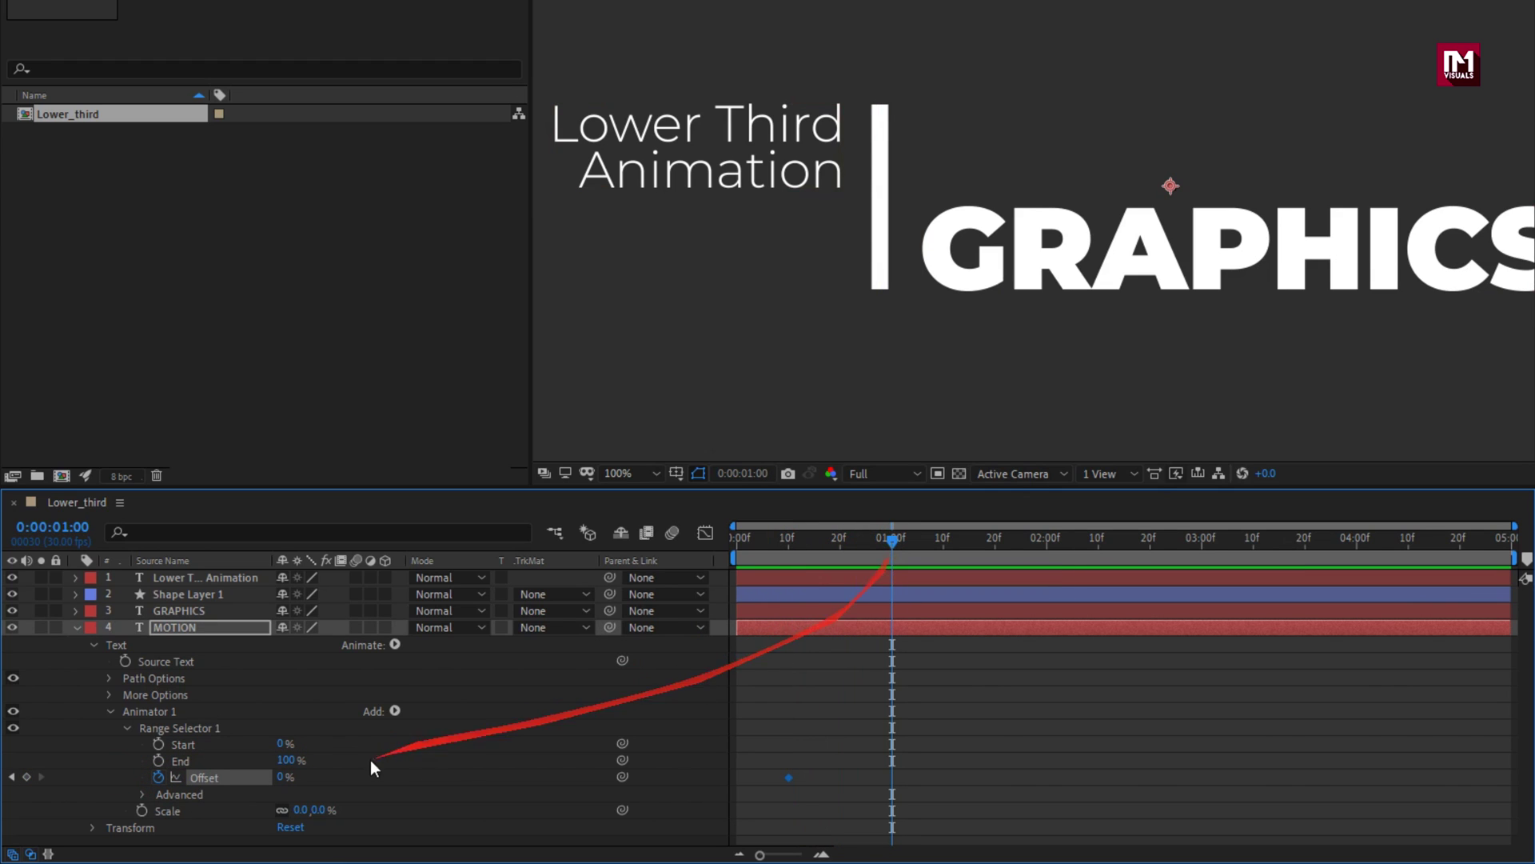
{"action": "left_click", "coordinate": [283, 777]}
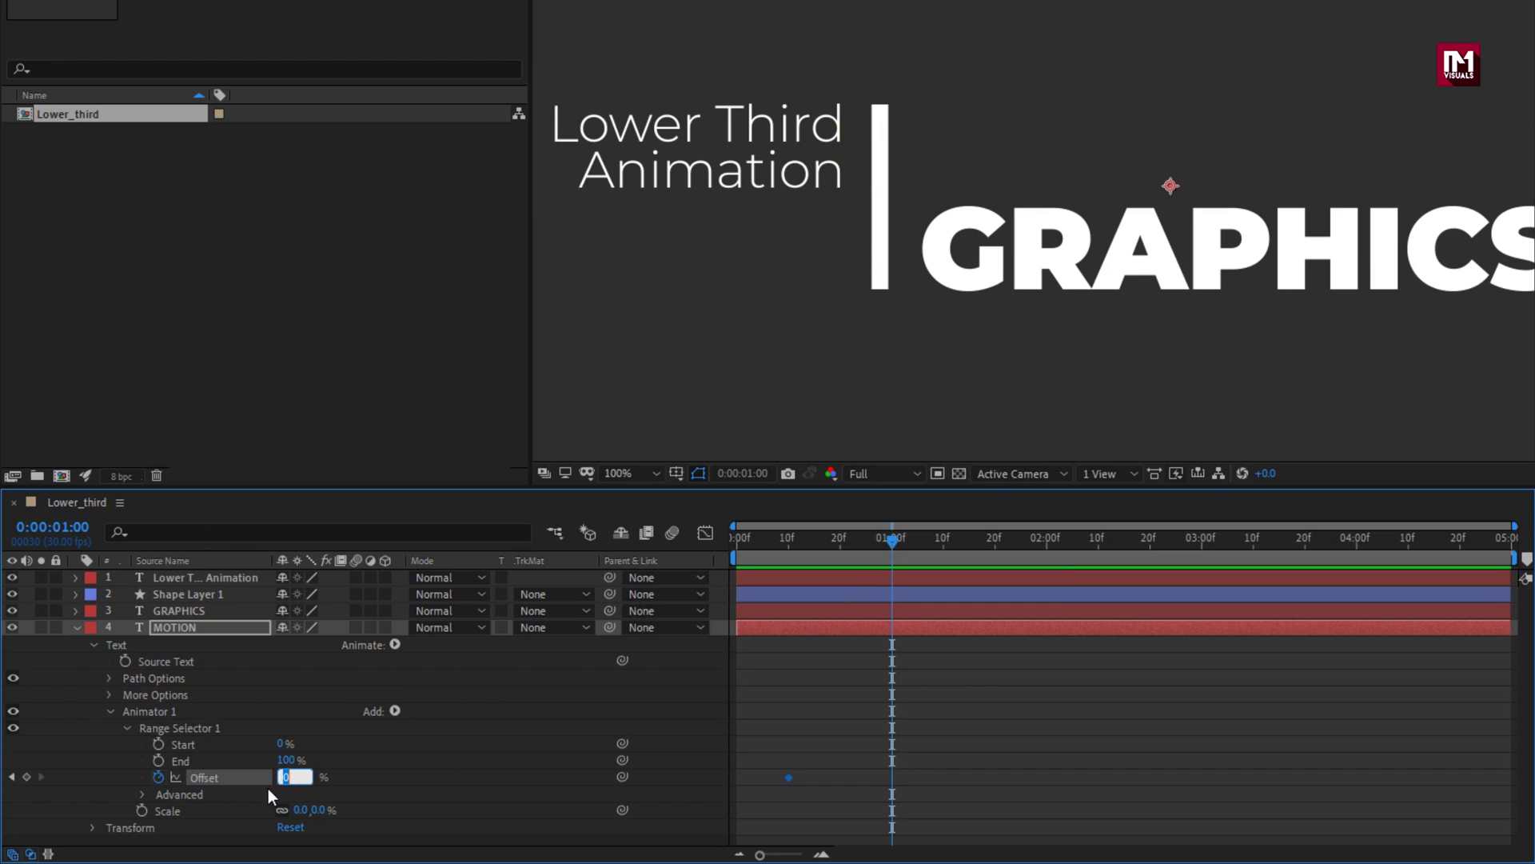
{"action": "type", "text": "100"}
{"action": "key", "text": "Return"}
{"action": "left_click_drag", "start_coordinate": [879, 556], "coordinate": [845, 550]}
- Easy Ease both offset keyframes and set Grouping Alignment to 0, -50%
{"action": "left_click_drag", "start_coordinate": [919, 811], "coordinate": [788, 775]}
{"action": "right_click", "coordinate": [790, 778]}
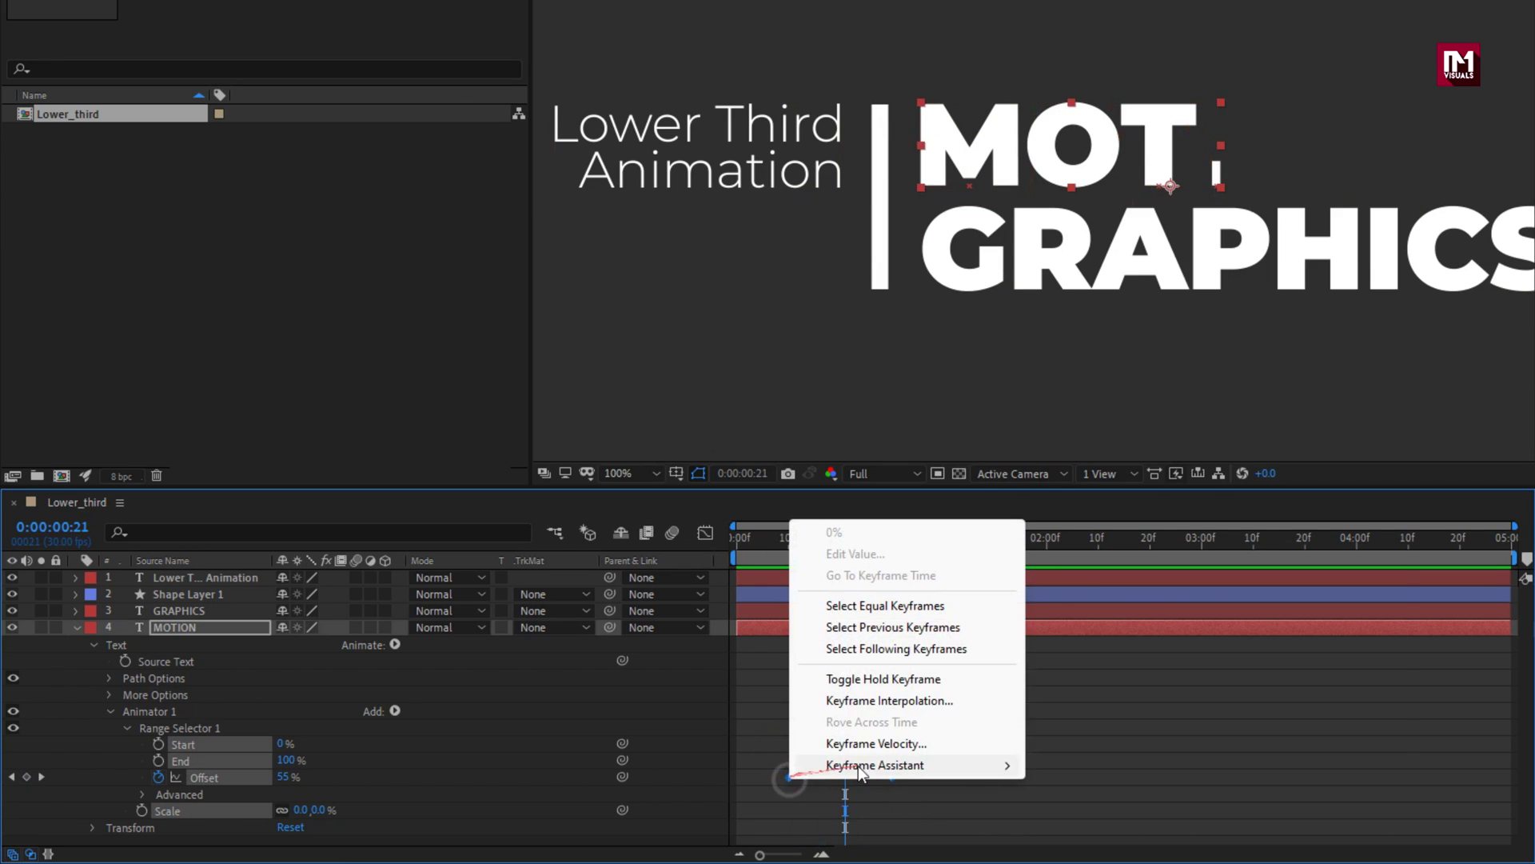
{"action": "mouse_move", "coordinate": [900, 764]}
{"action": "left_click", "coordinate": [1072, 614]}
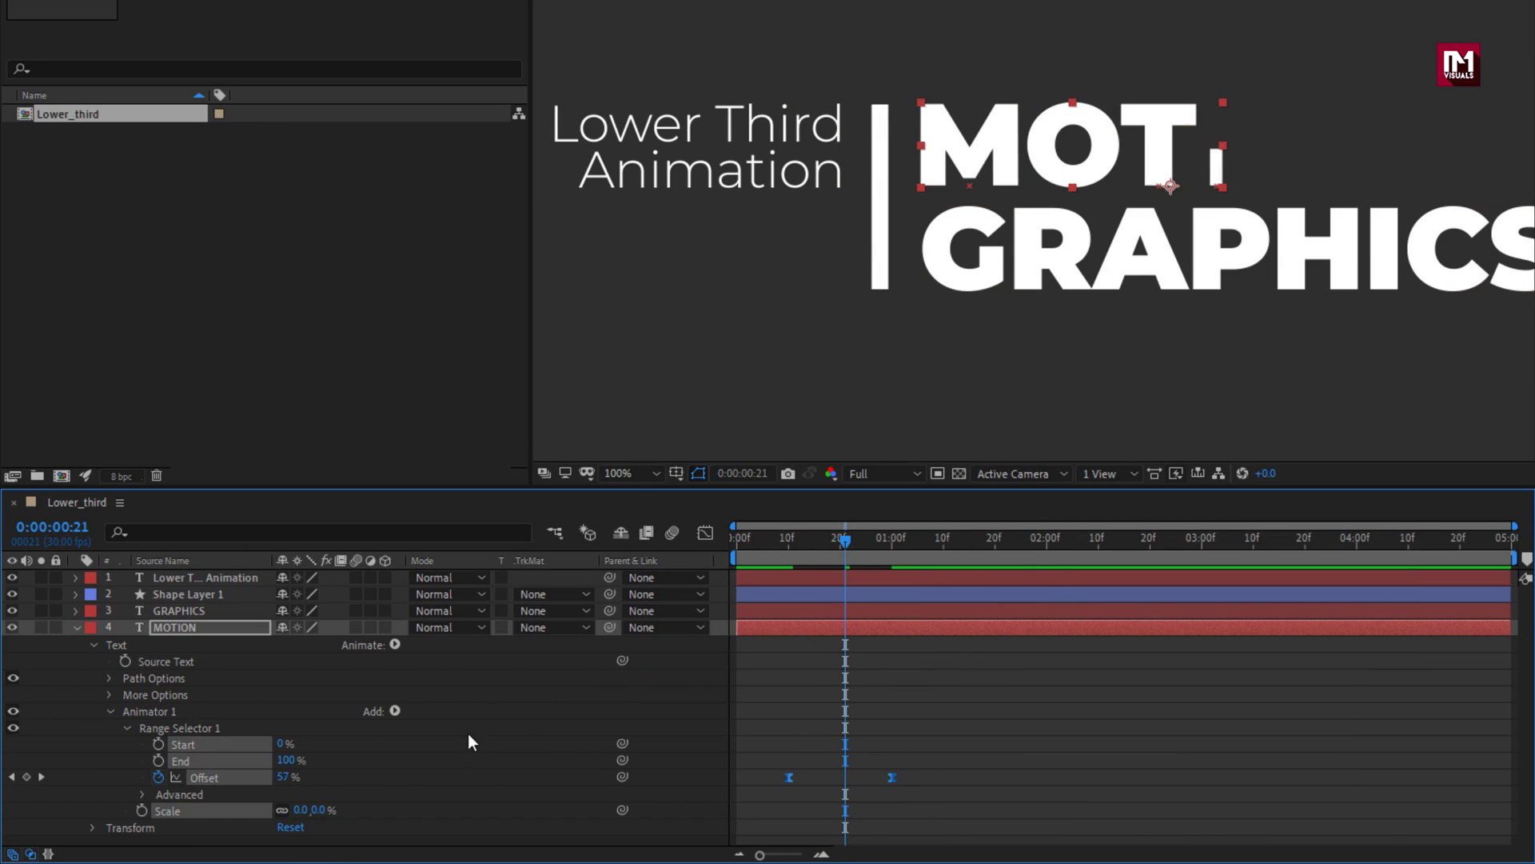
{"action": "left_click", "coordinate": [110, 694]}
{"action": "left_click", "coordinate": [304, 727]}
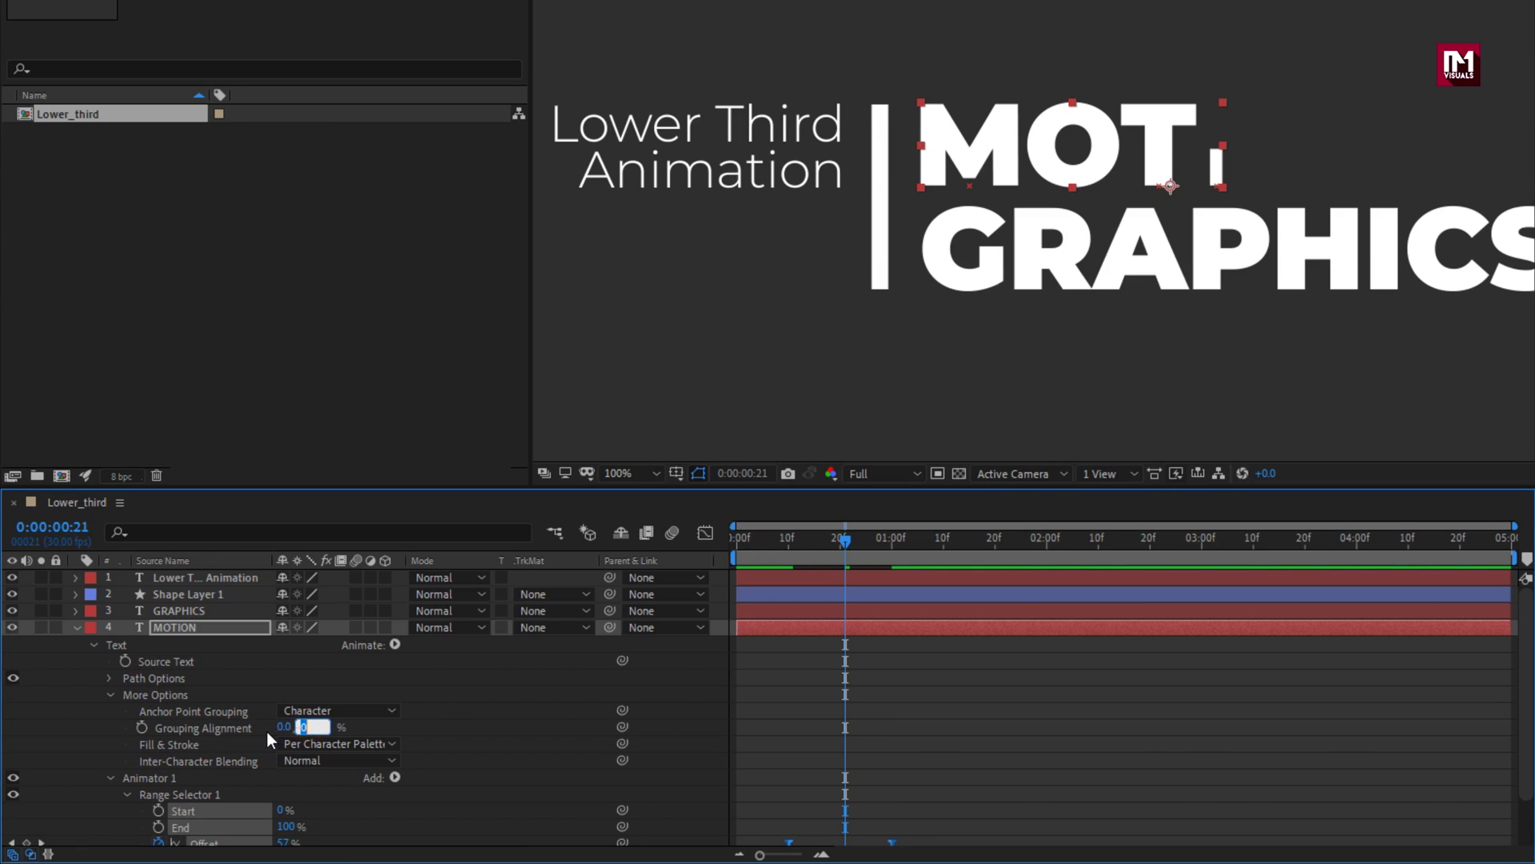
{"action": "type", "text": "-50"}
{"action": "key", "text": "Return"}
{"action": "left_click_drag", "start_coordinate": [847, 541], "coordinate": [918, 573]}
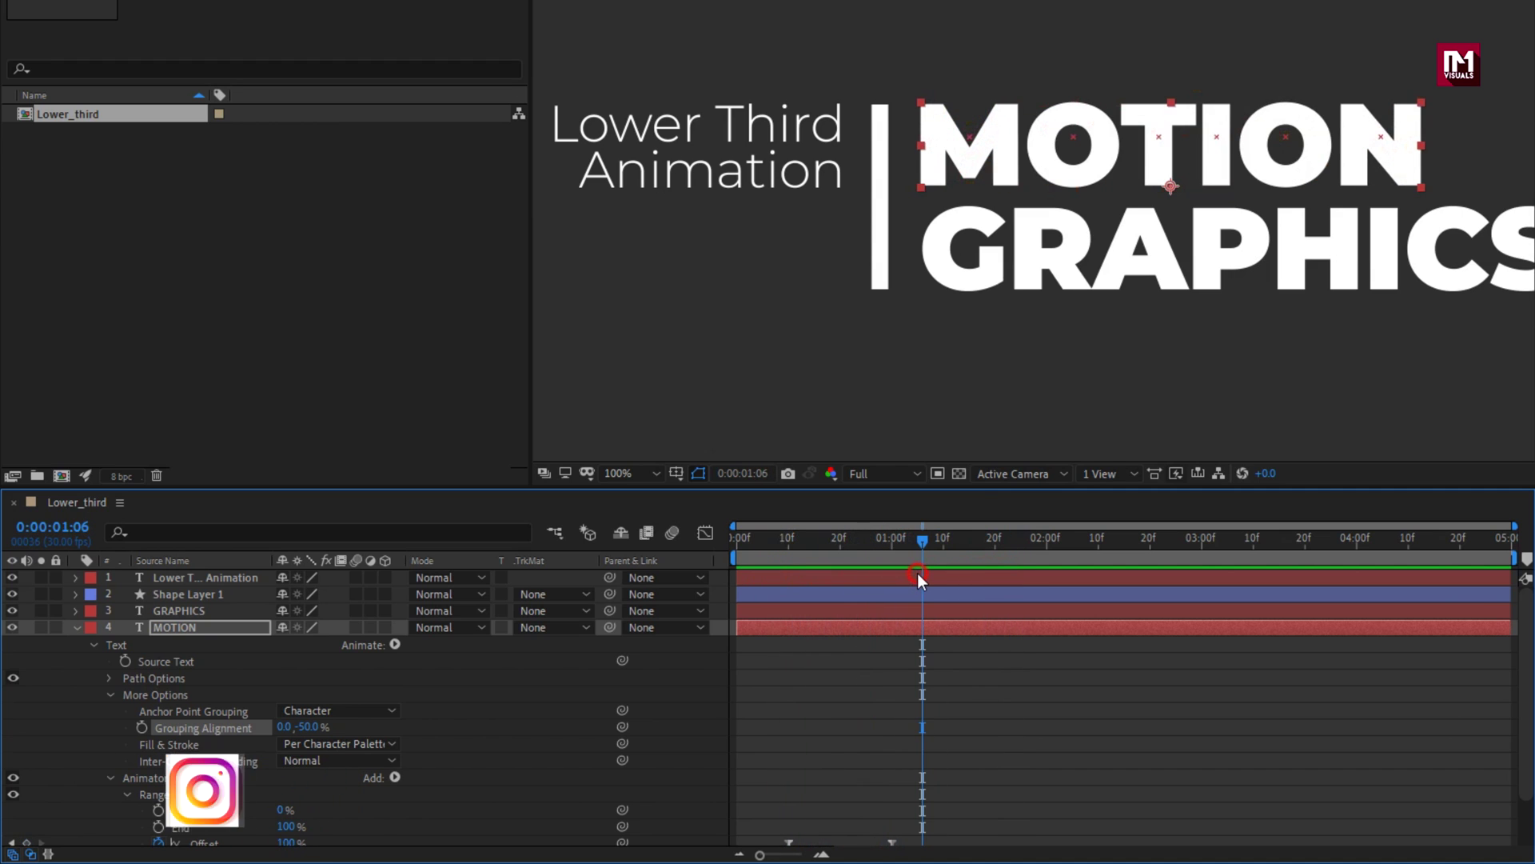
- Add a Scale animator to the GRAPHICS layer with its scale set to 0%
{"action": "left_click", "coordinate": [75, 629]}
{"action": "left_click", "coordinate": [185, 611]}
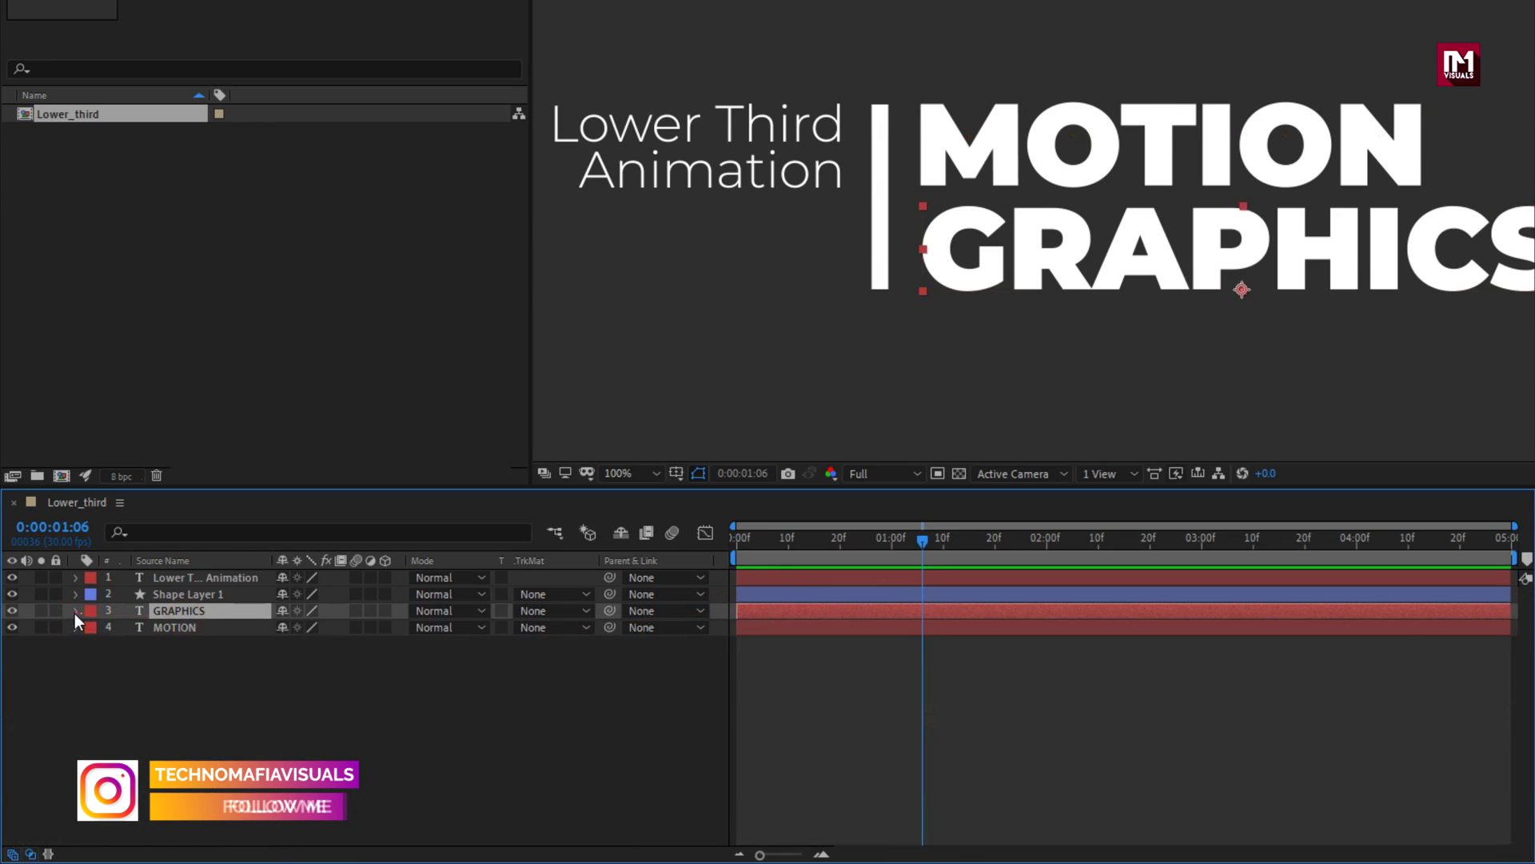
{"action": "left_click", "coordinate": [75, 611]}
{"action": "left_click", "coordinate": [395, 627]}
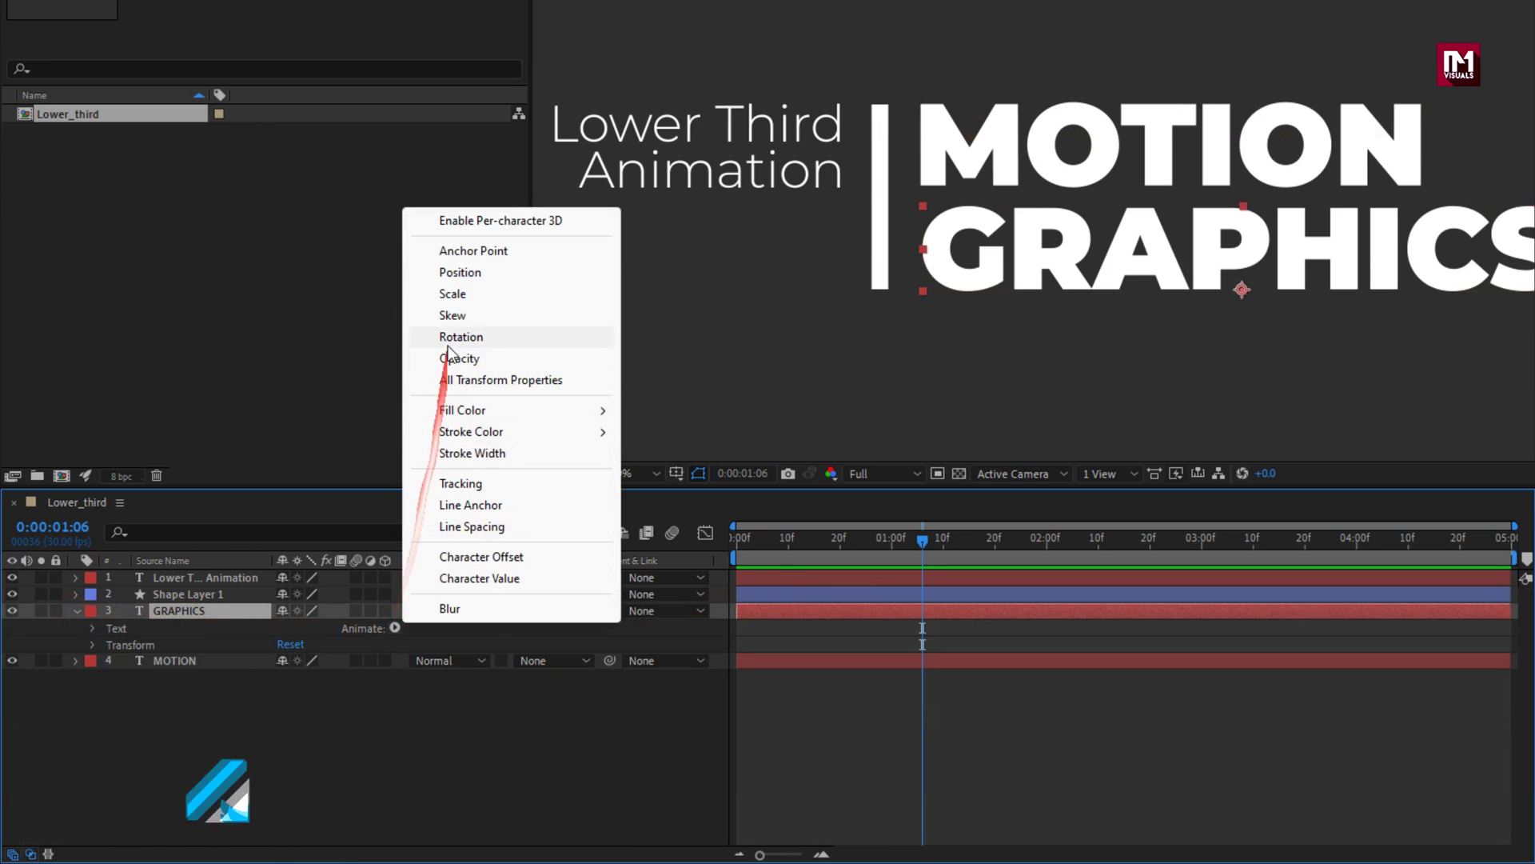
{"action": "left_click", "coordinate": [451, 296]}
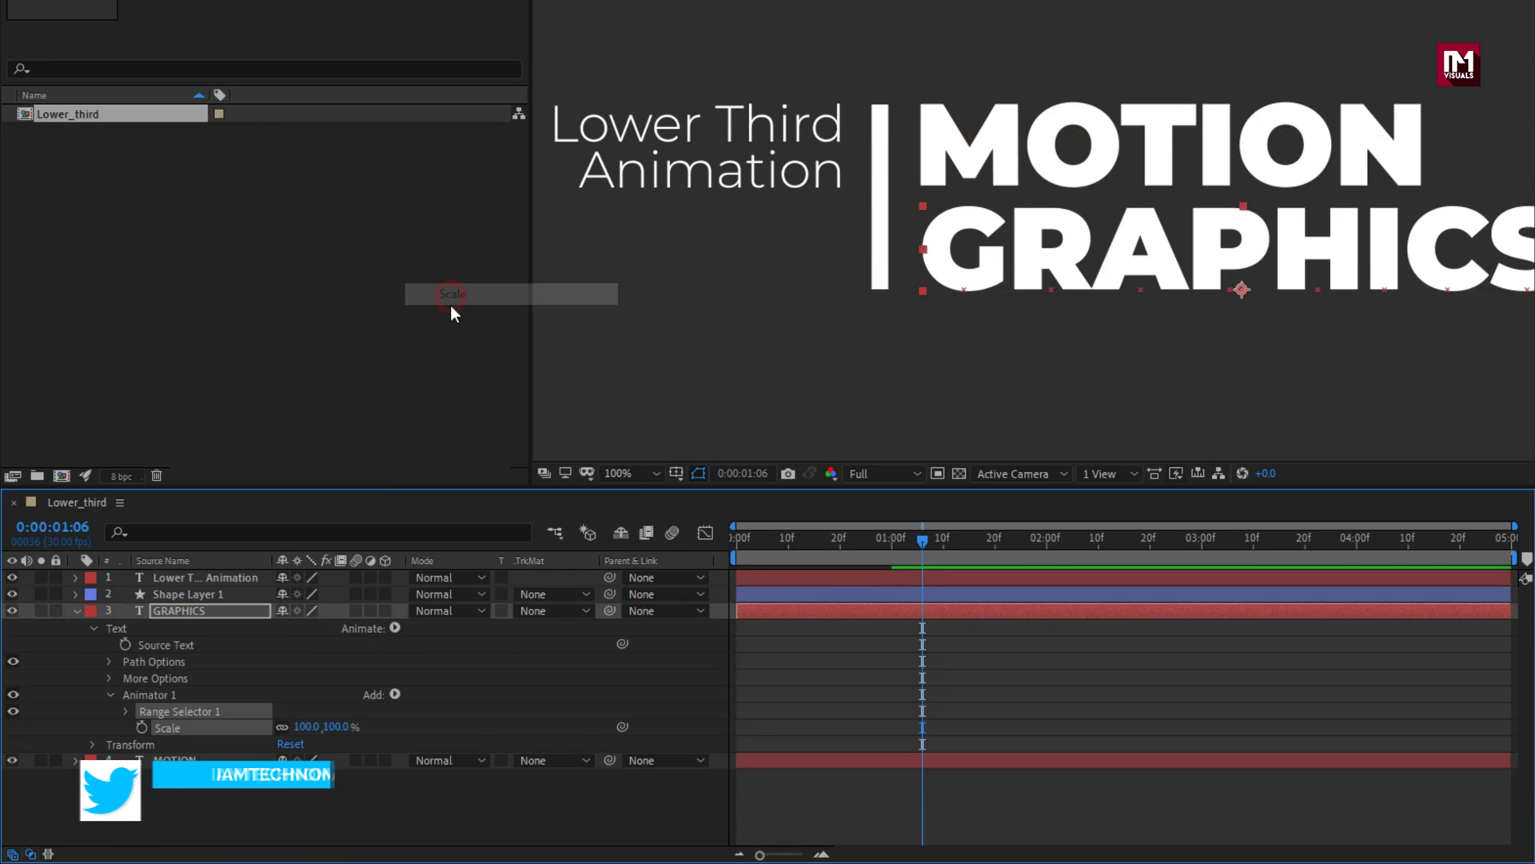
{"action": "left_click", "coordinate": [339, 727]}
{"action": "type", "text": "0"}
{"action": "key", "text": "Return"}
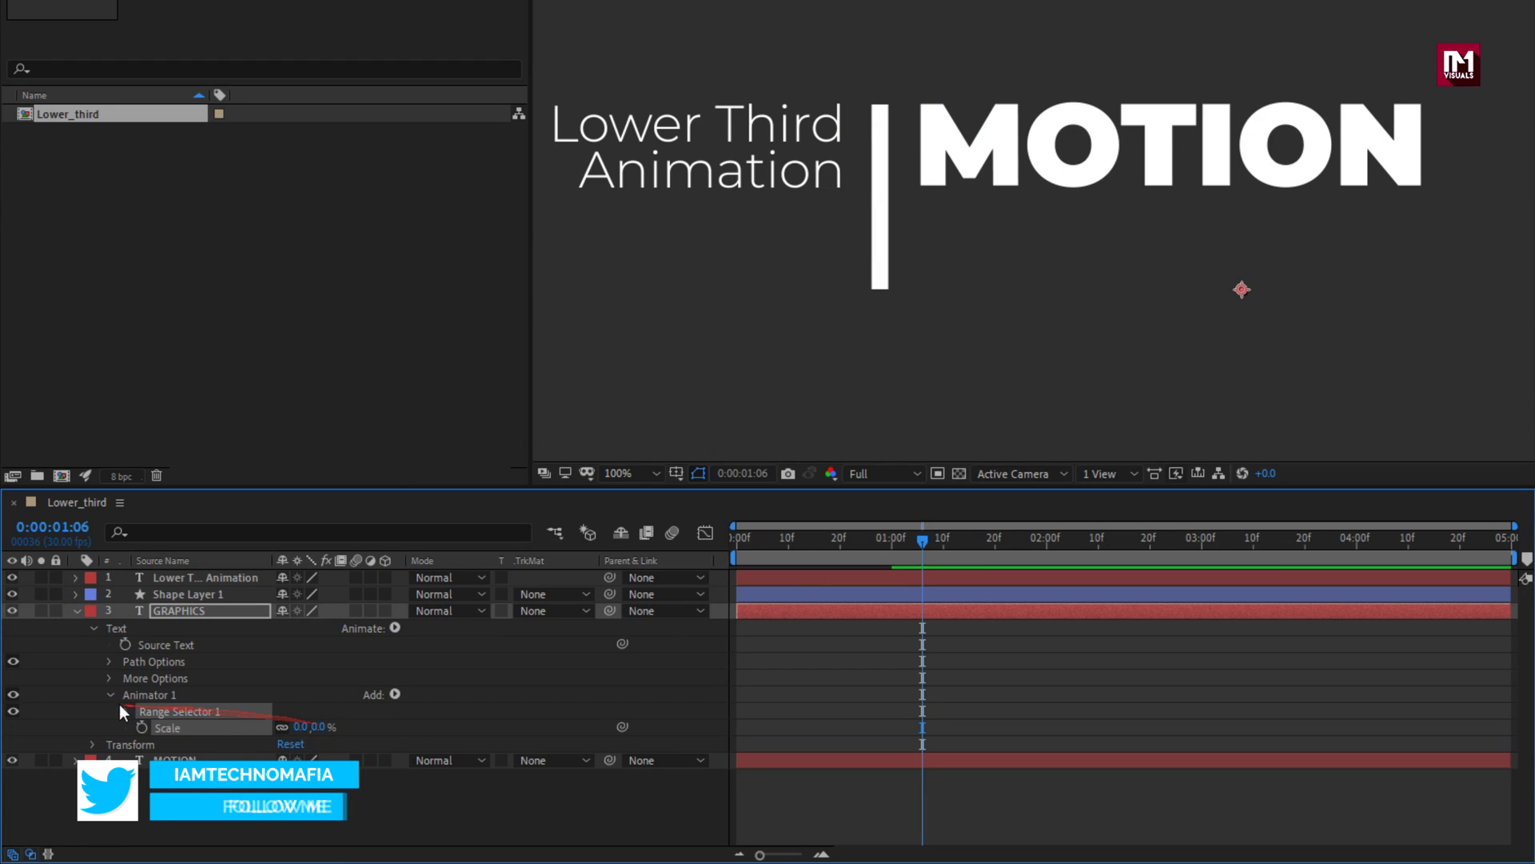
- Keyframe the GRAPHICS offset from 0% at 1:00 to 100% at 1:25
{"action": "left_click", "coordinate": [124, 709]}
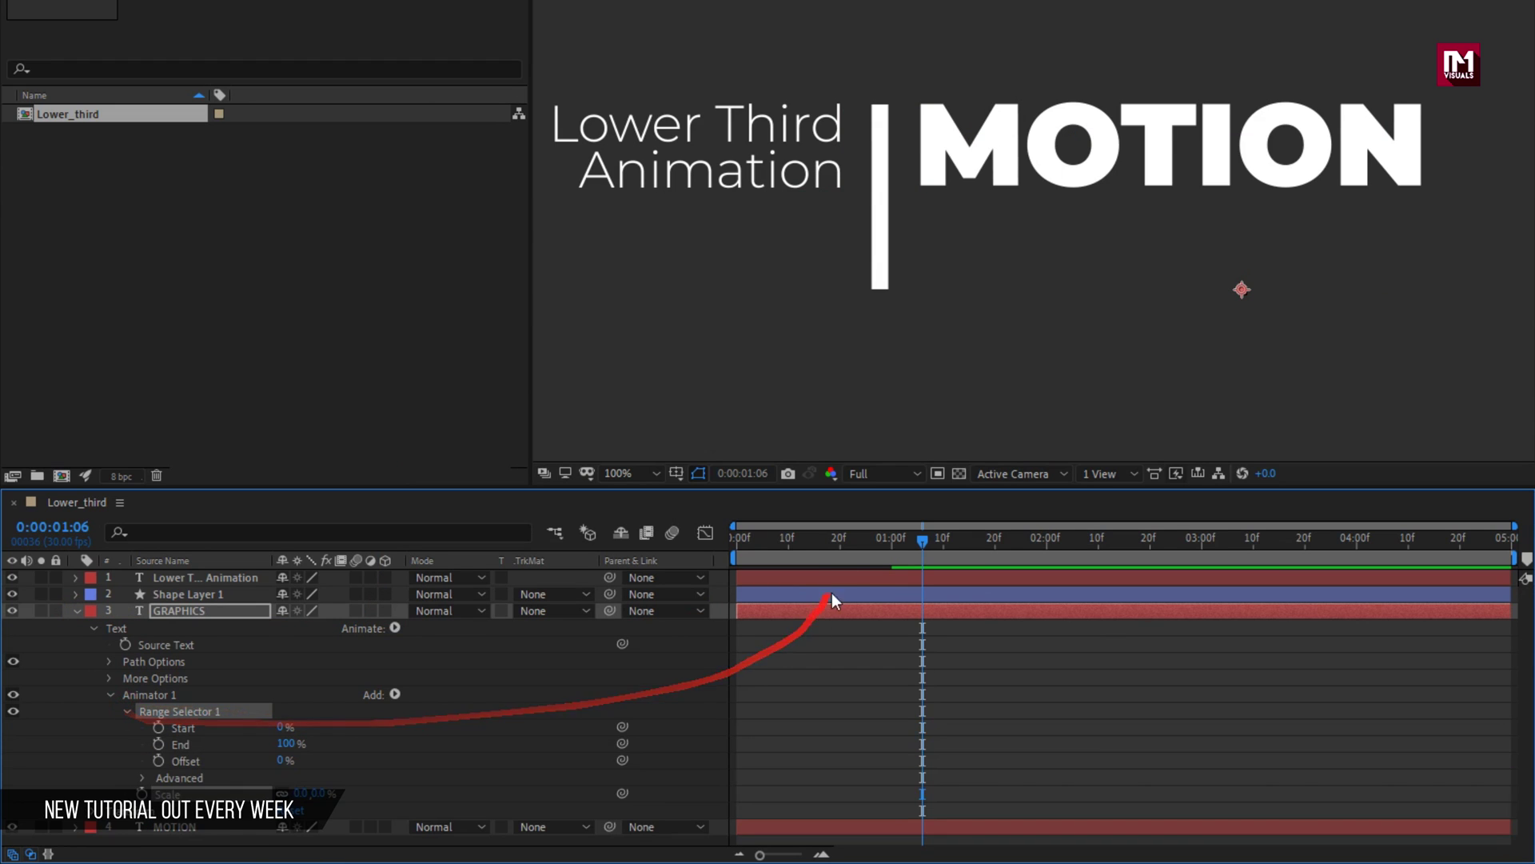
{"action": "left_click_drag", "start_coordinate": [922, 540], "coordinate": [893, 546]}
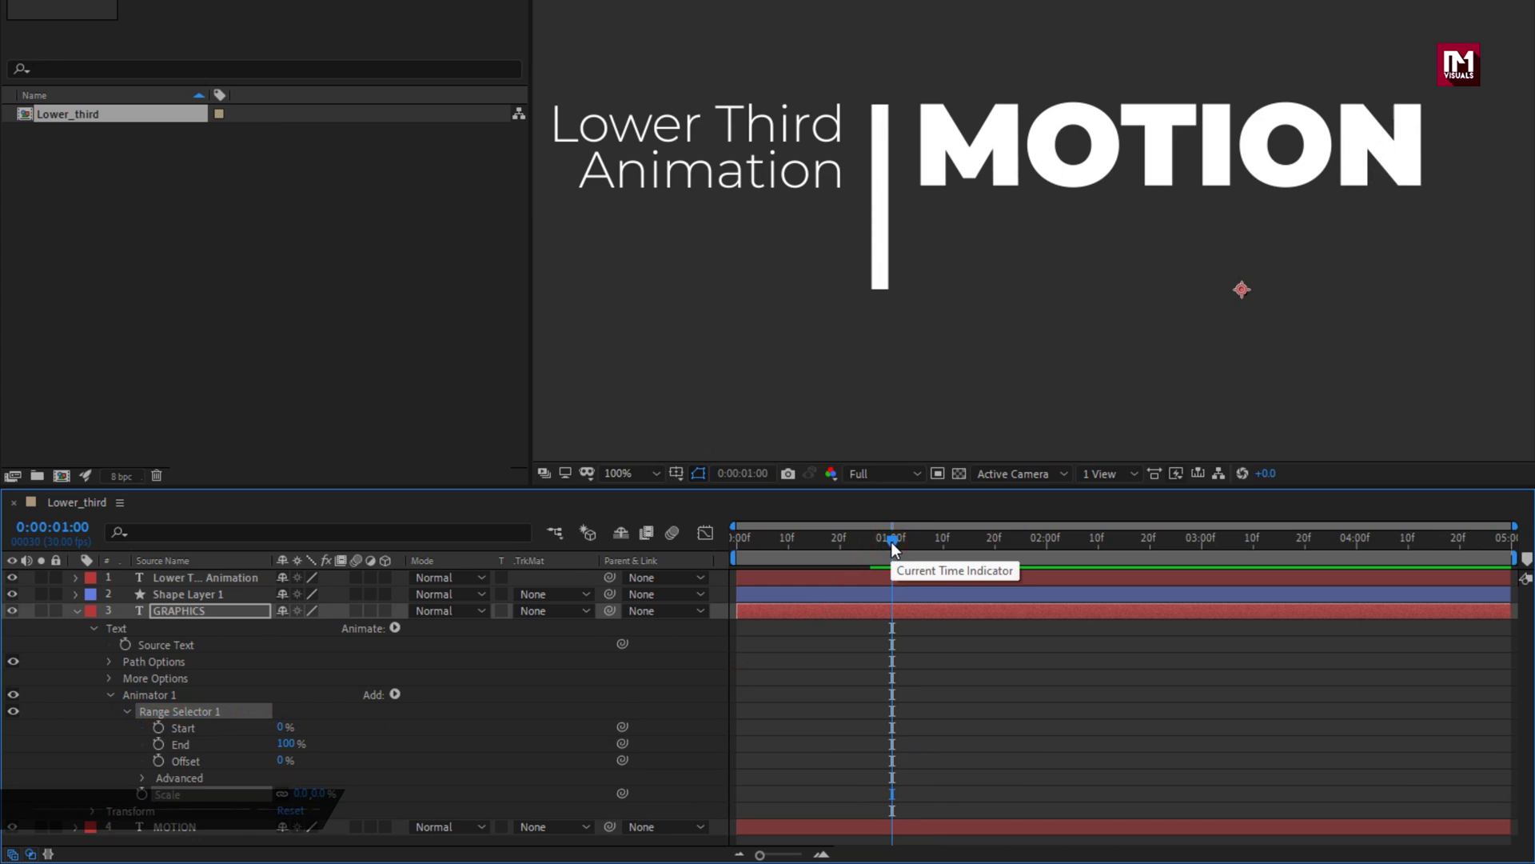
{"action": "left_click", "coordinate": [158, 759]}
{"action": "left_click", "coordinate": [1021, 549]}
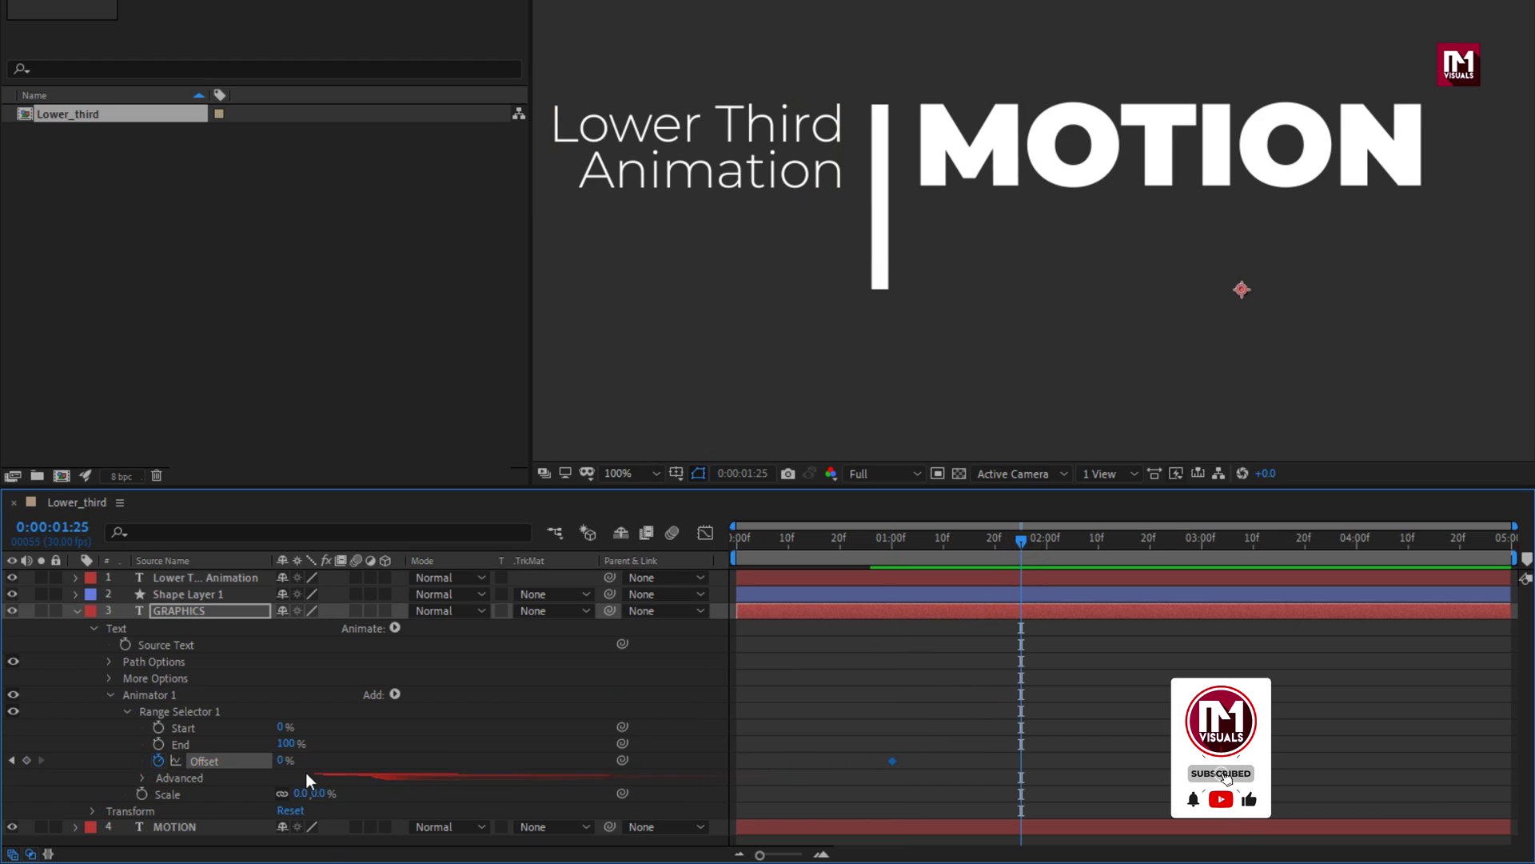
{"action": "left_click_drag", "start_coordinate": [285, 761], "coordinate": [405, 765]}
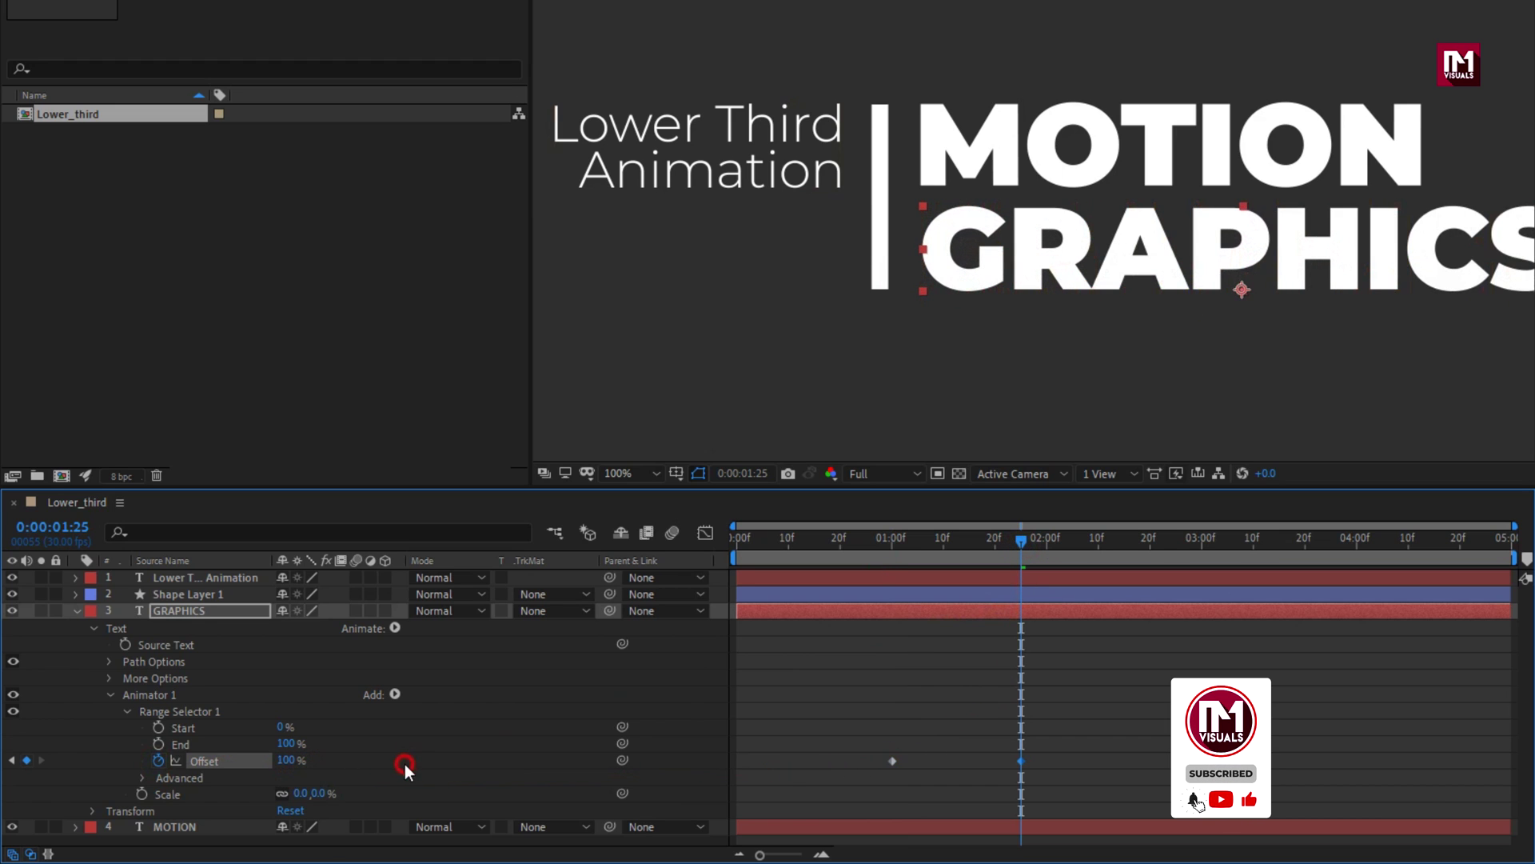
- Set GRAPHICS Grouping Alignment to 0, -50% and Easy Ease its offset keyframes
{"action": "left_click", "coordinate": [111, 678]}
{"action": "left_click", "coordinate": [302, 711]}
{"action": "type", "text": "-50"}
{"action": "key", "text": "Return"}
{"action": "scroll", "coordinate": [848, 787], "scroll_direction": "down", "scroll_amount": 2}
{"action": "left_click_drag", "start_coordinate": [1050, 756], "coordinate": [890, 775]}
{"action": "right_click", "coordinate": [891, 769]}
{"action": "mouse_move", "coordinate": [981, 755]}
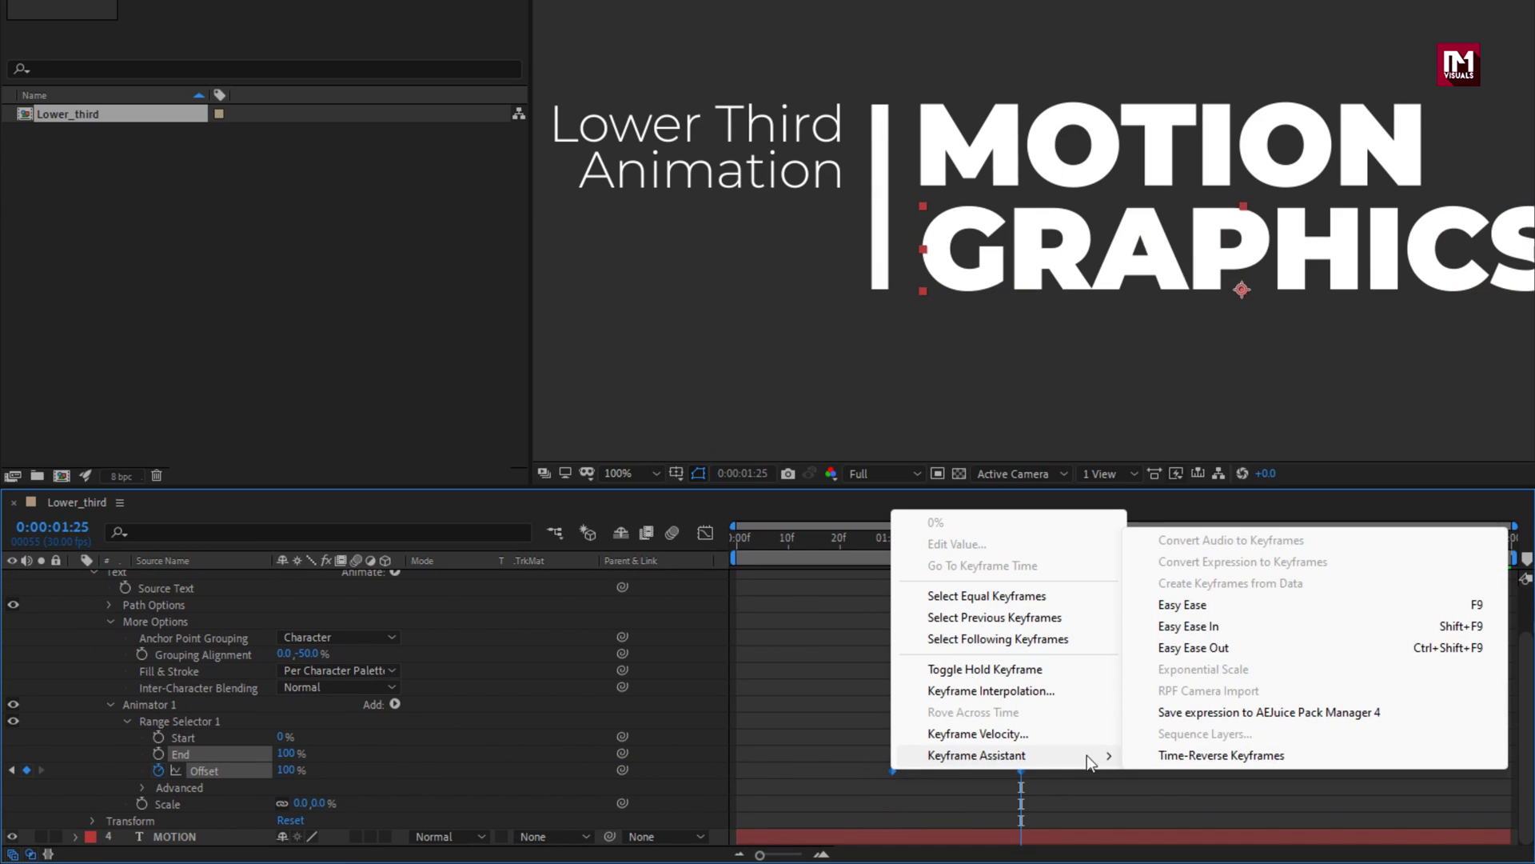
{"action": "left_click", "coordinate": [1172, 607]}
{"action": "left_click_drag", "start_coordinate": [866, 547], "coordinate": [752, 535]}
{"action": "scroll", "coordinate": [181, 664], "scroll_direction": "up", "scroll_amount": 3}
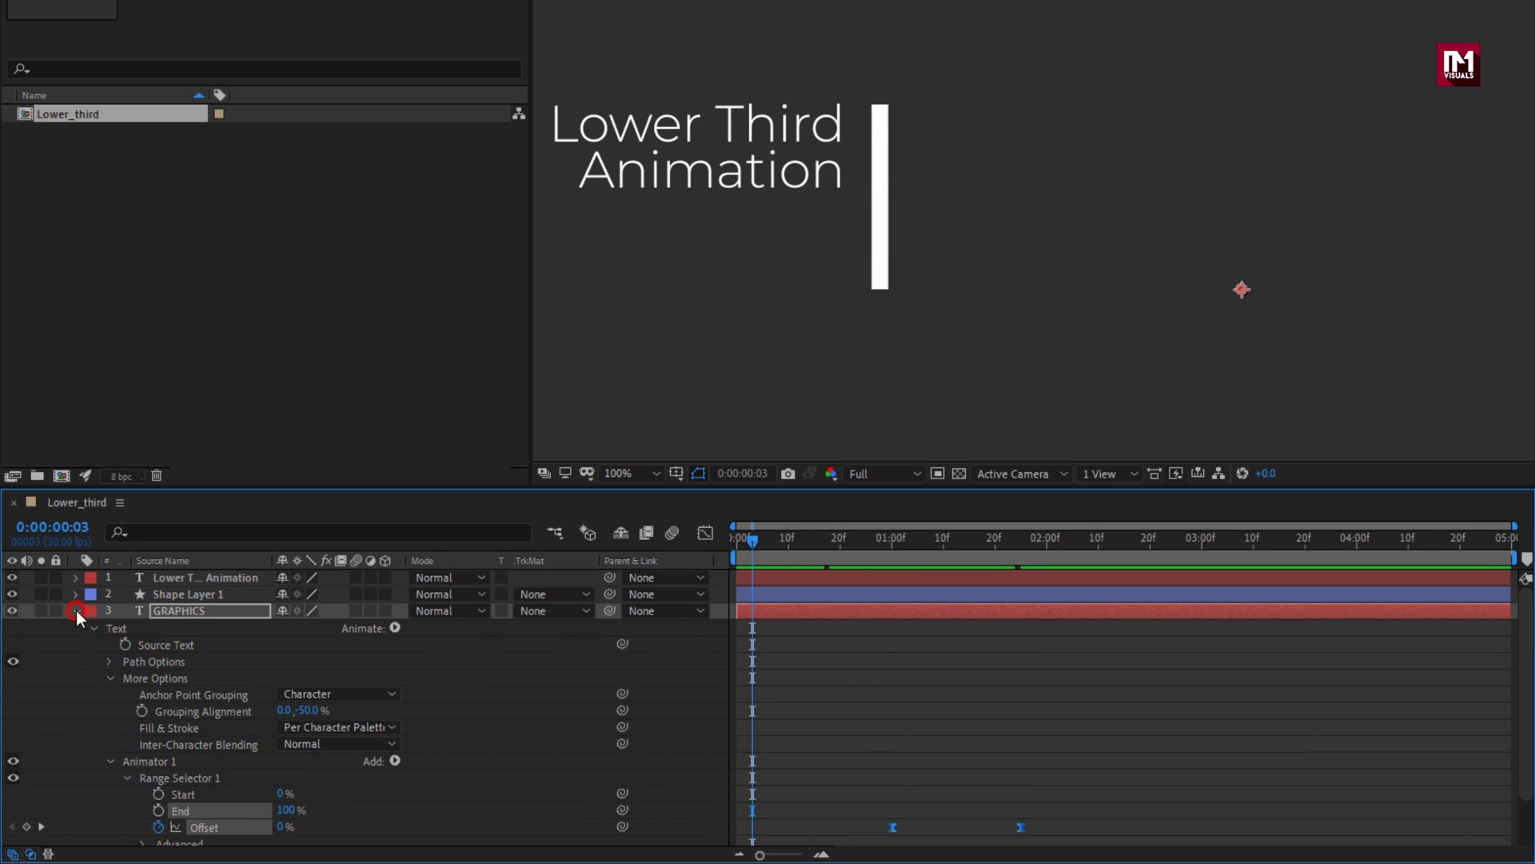
- Keyframe the white line's Scale from 100,0 at 0f to 100,100 at 20f
{"action": "left_click", "coordinate": [75, 610]}
{"action": "left_click", "coordinate": [182, 594]}
{"action": "key", "text": "s"}
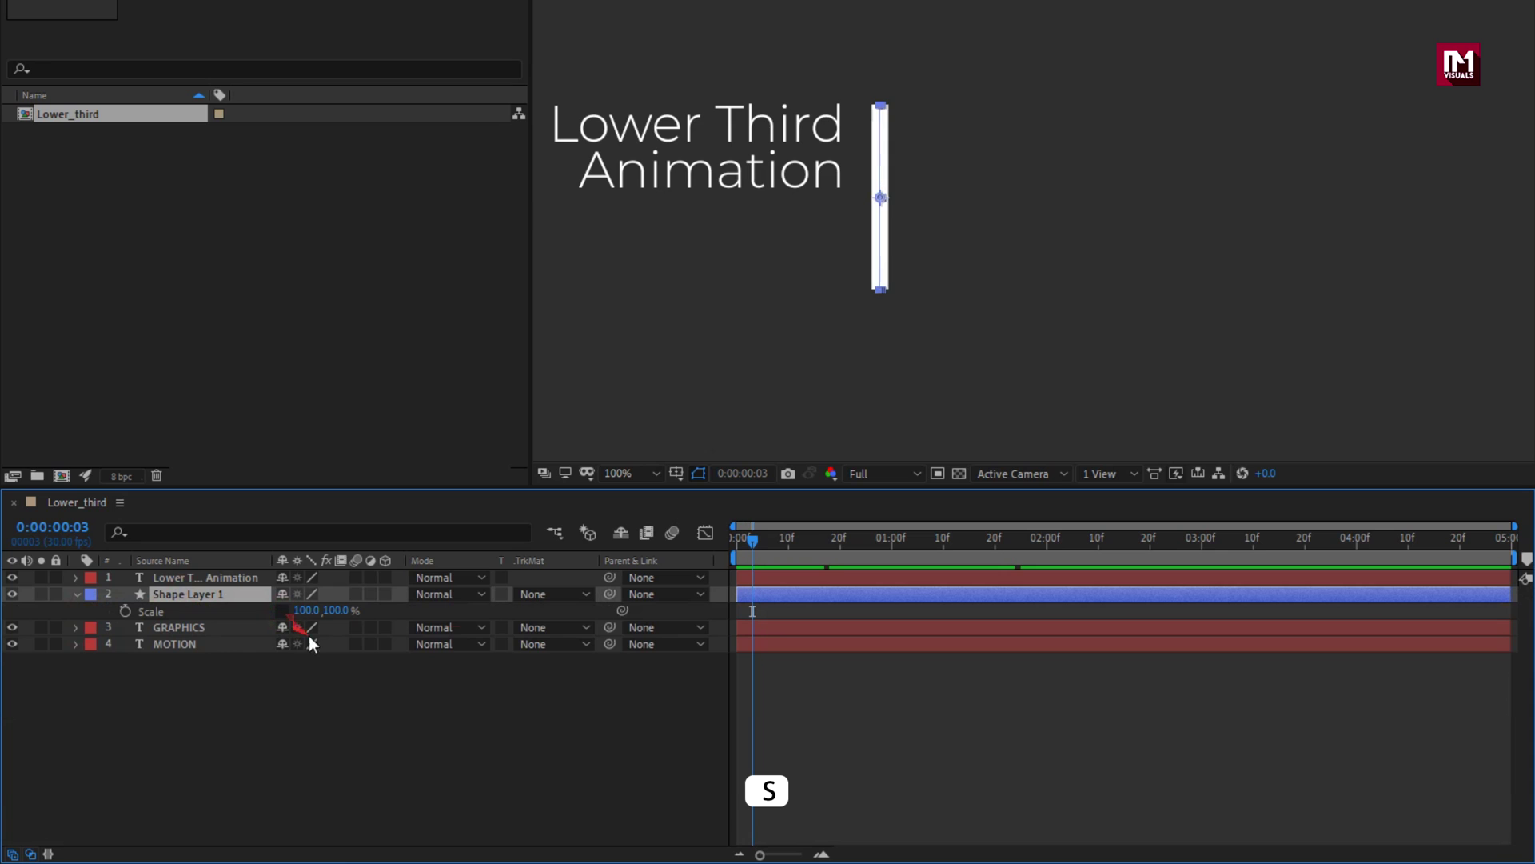
{"action": "left_click_drag", "start_coordinate": [769, 541], "coordinate": [840, 540]}
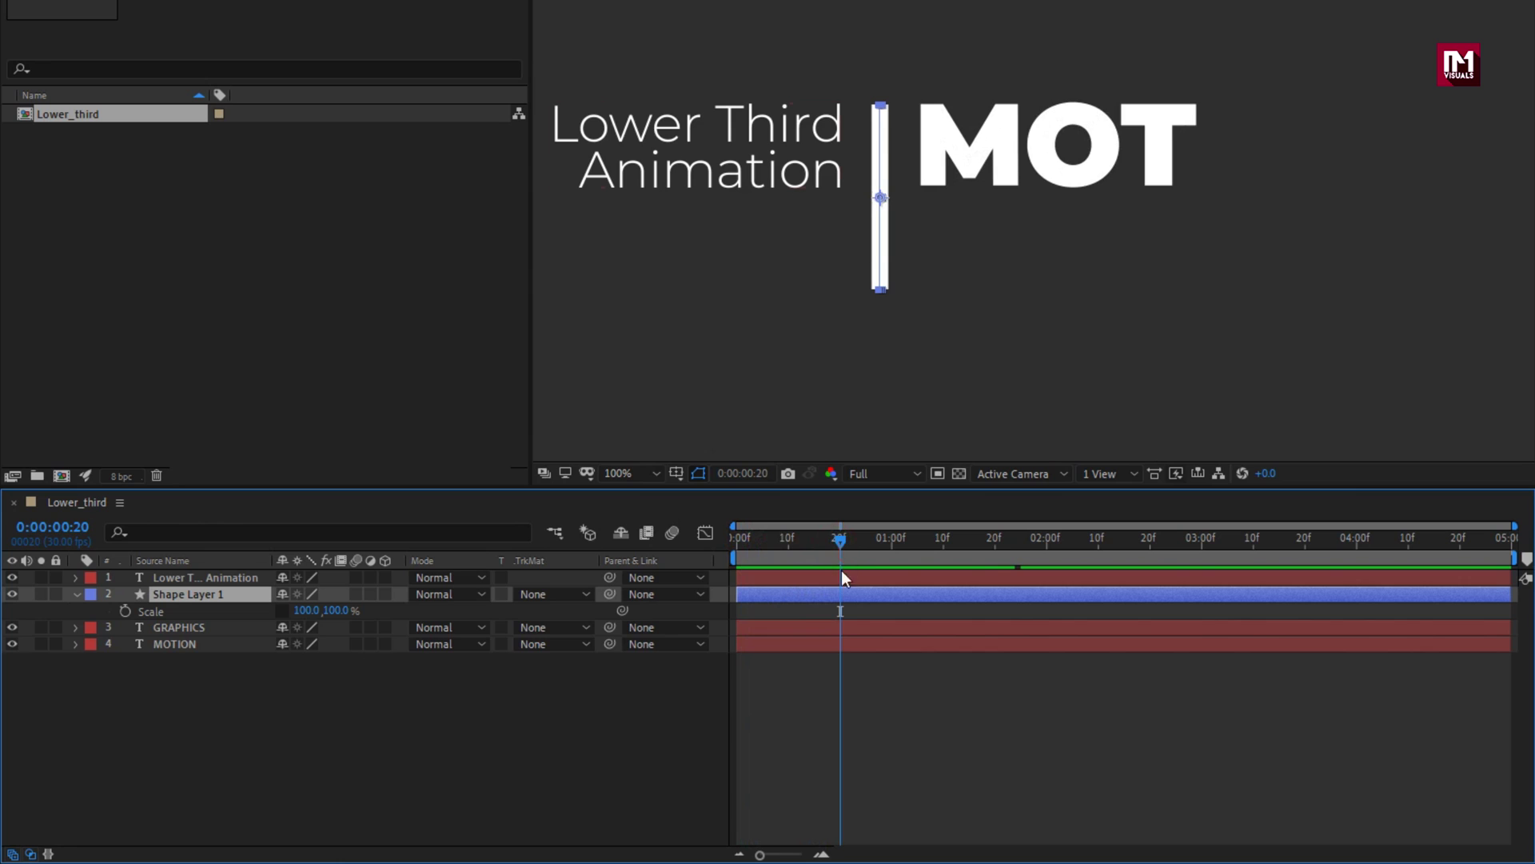
{"action": "left_click", "coordinate": [121, 612]}
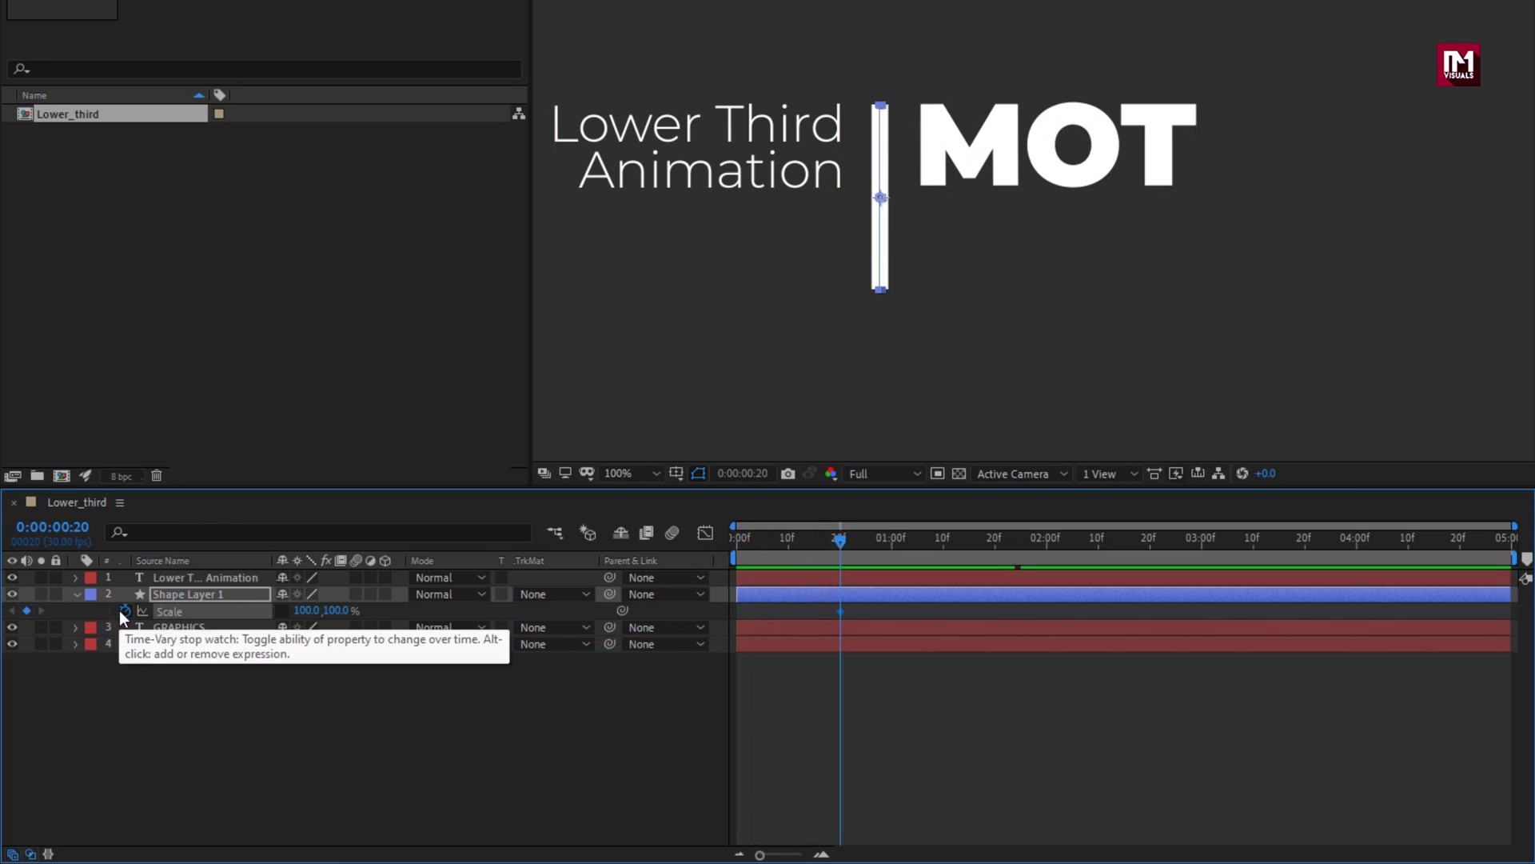
{"action": "left_click", "coordinate": [736, 539]}
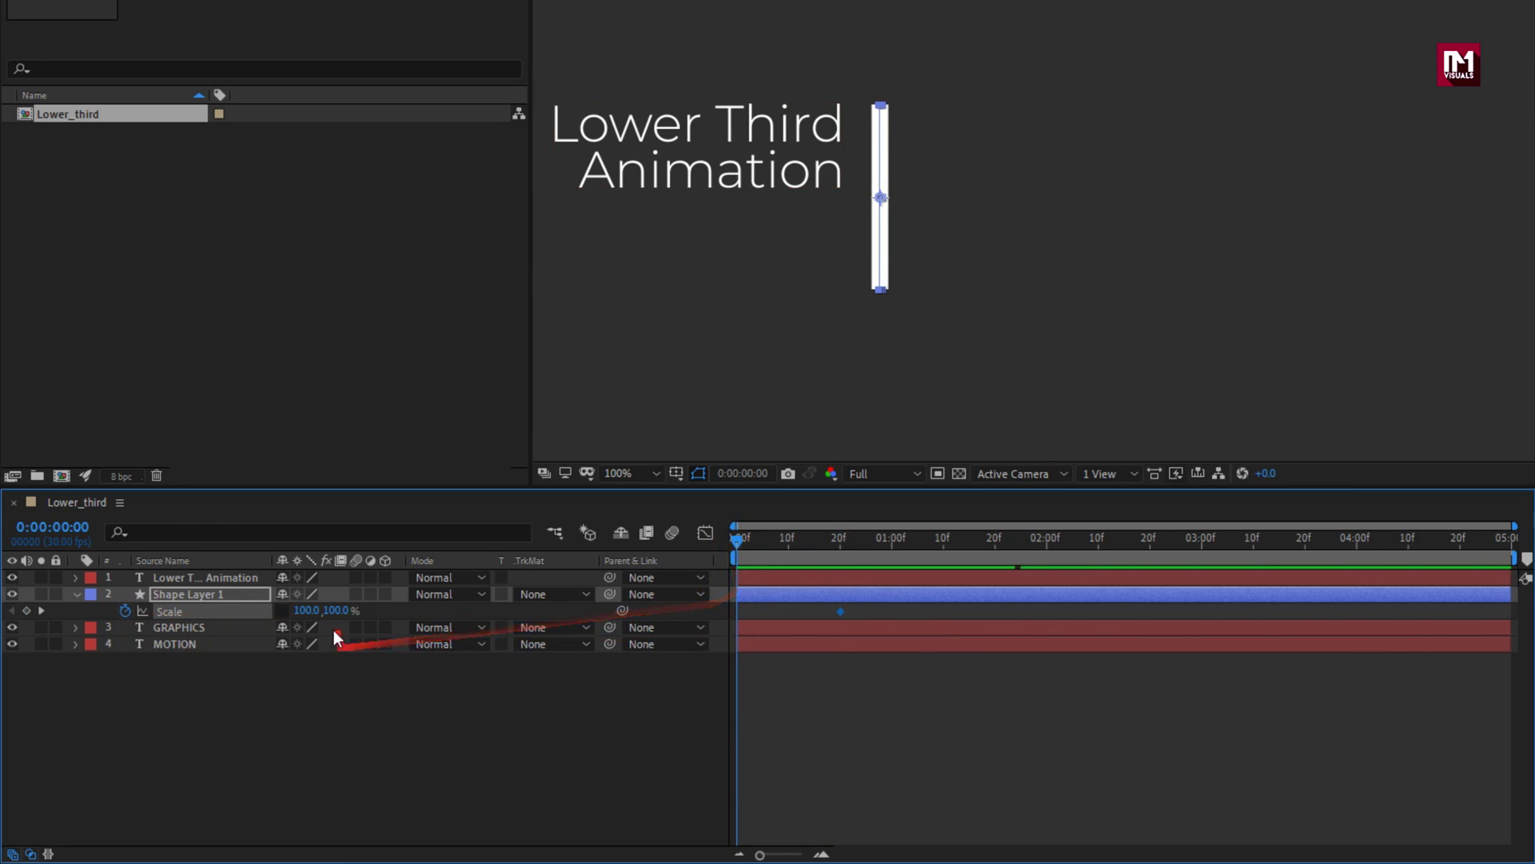
{"action": "left_click", "coordinate": [333, 611]}
{"action": "type", "text": "0"}
{"action": "key", "text": "Return"}
{"action": "left_click", "coordinate": [738, 545]}
{"action": "left_click_drag", "start_coordinate": [738, 547], "coordinate": [827, 547]}
- Apply Easy Ease to both line Scale keyframes and preview the growth
{"action": "left_click_drag", "start_coordinate": [851, 602], "coordinate": [731, 617]}
{"action": "right_click", "coordinate": [739, 612]}
{"action": "mouse_move", "coordinate": [868, 601]}
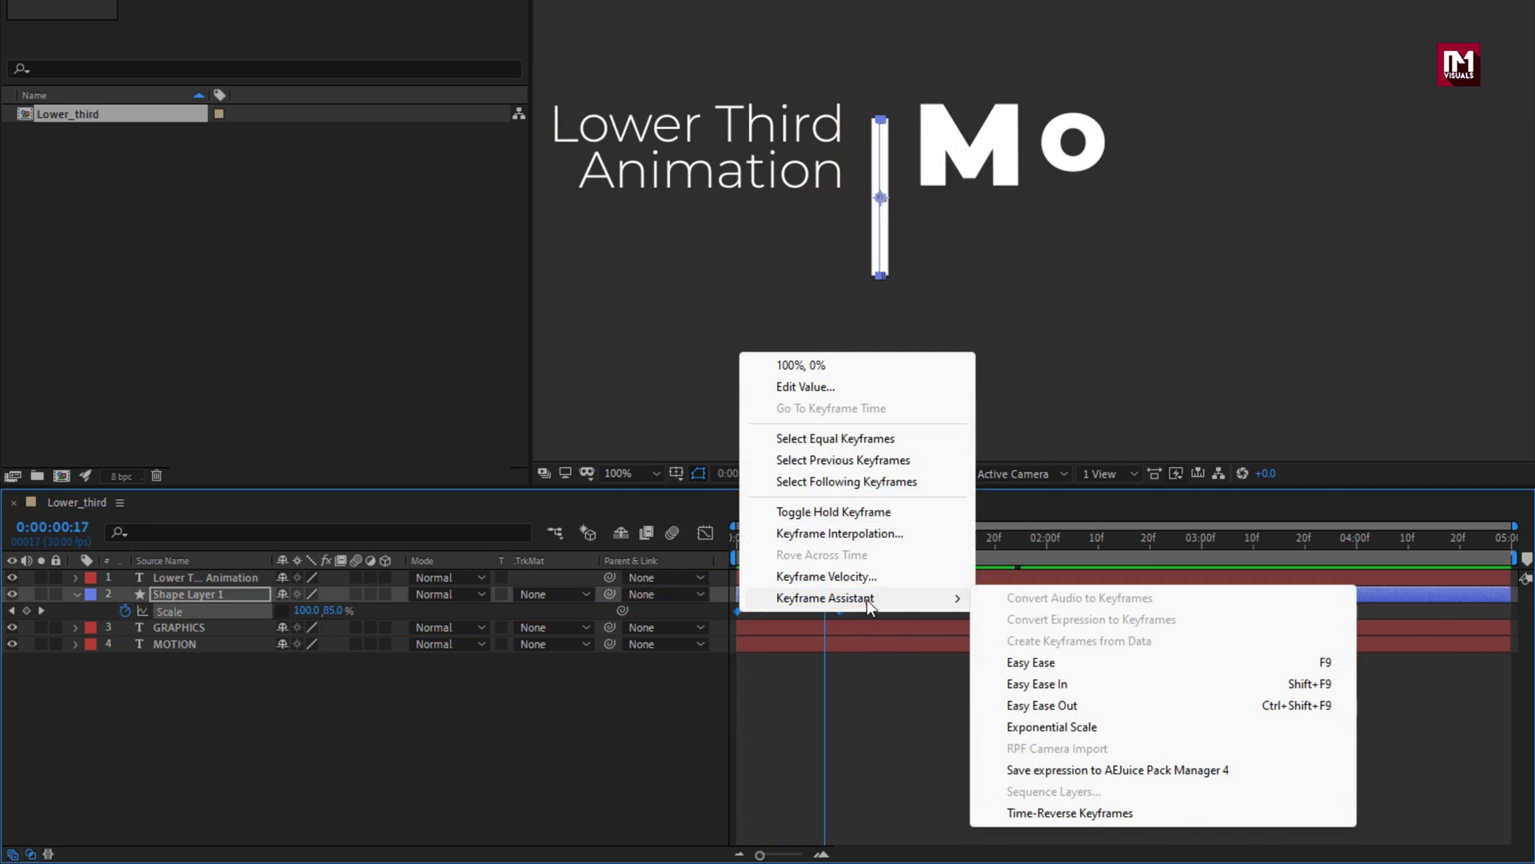
{"action": "left_click", "coordinate": [1065, 664]}
{"action": "left_click_drag", "start_coordinate": [745, 547], "coordinate": [1048, 541]}
{"action": "left_click", "coordinate": [77, 594]}
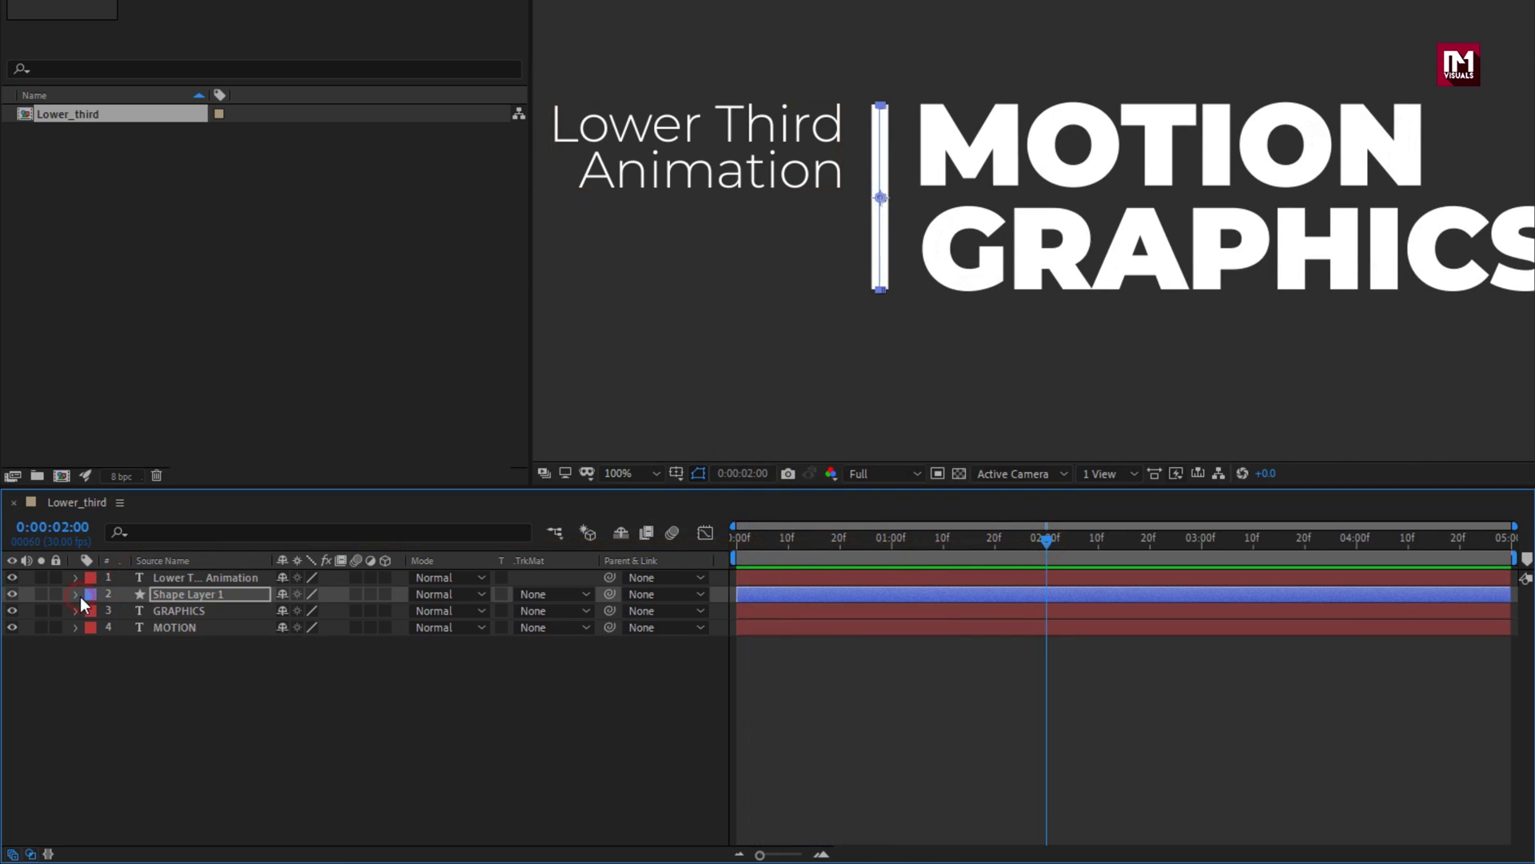
- Add an Opacity text animator set to 0% on the Lower Third Animation subtext
{"action": "left_click", "coordinate": [165, 579]}
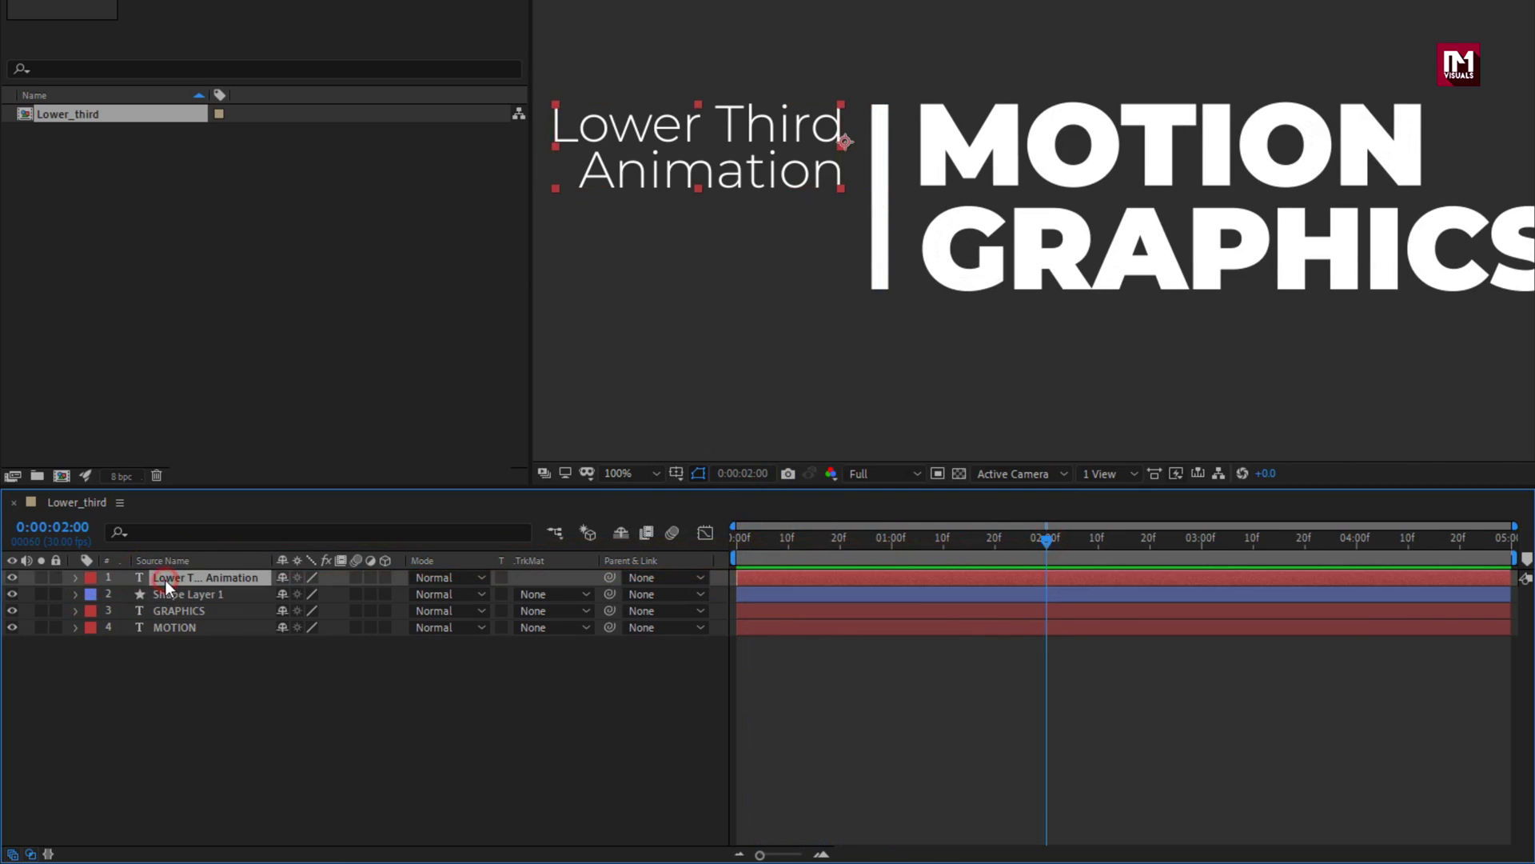
{"action": "left_click", "coordinate": [76, 577]}
{"action": "left_click", "coordinate": [395, 595]}
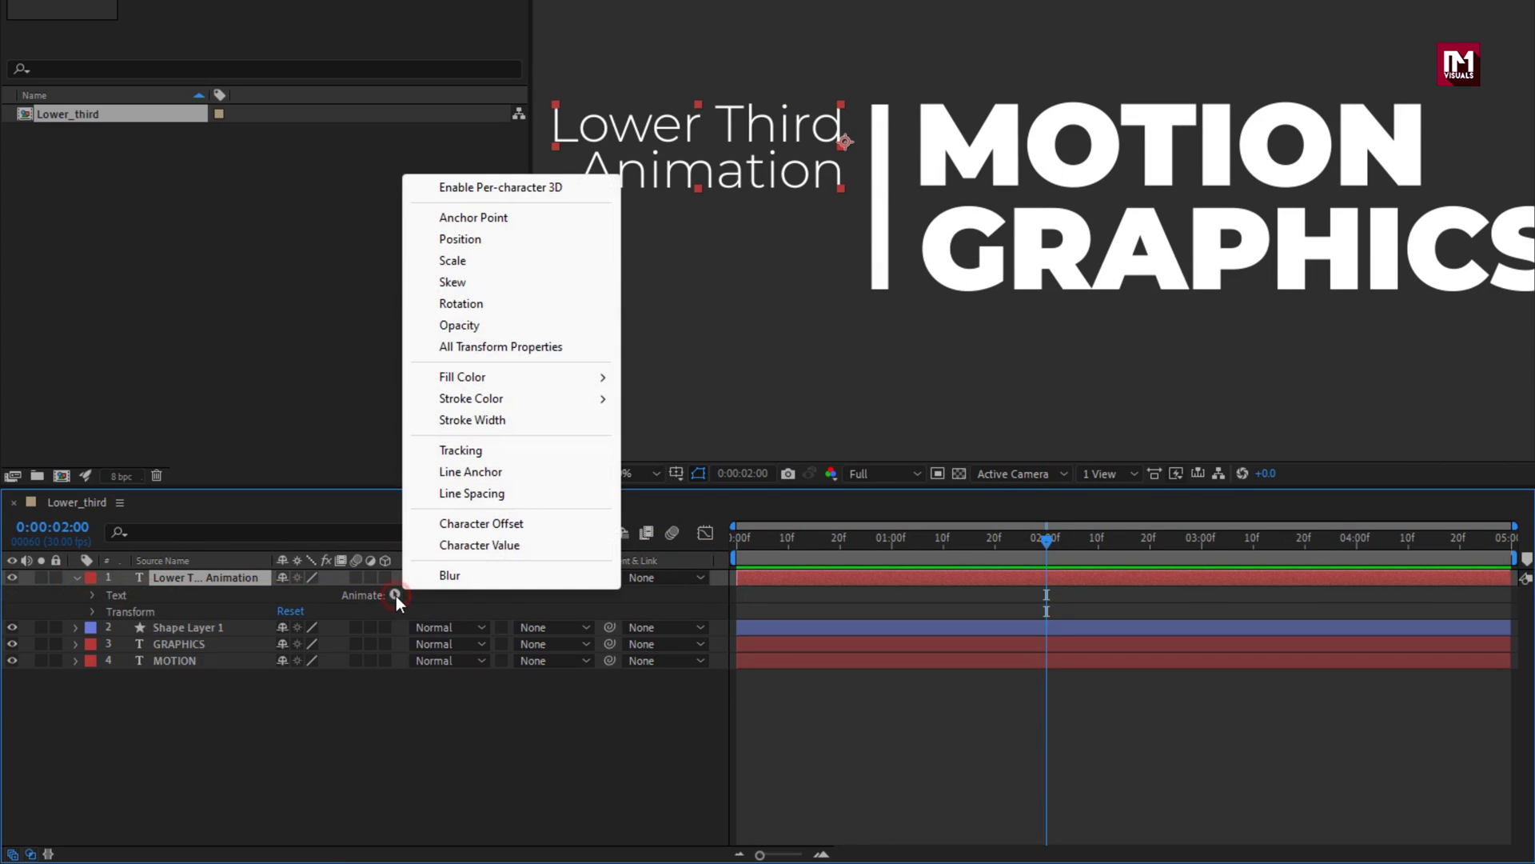
{"action": "left_click", "coordinate": [489, 334]}
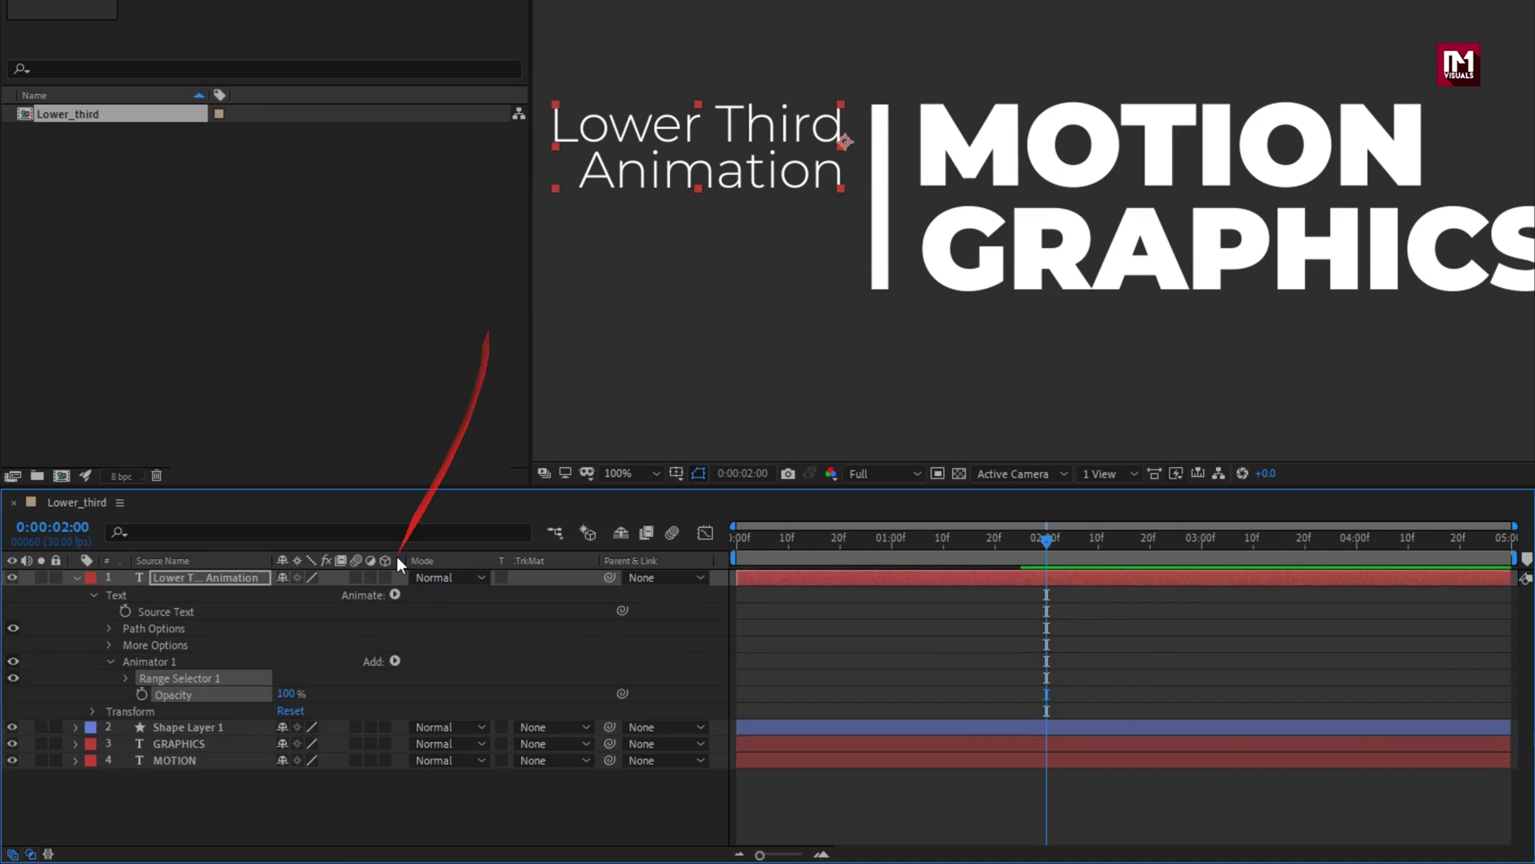
{"action": "left_click_drag", "start_coordinate": [289, 694], "coordinate": [172, 694]}
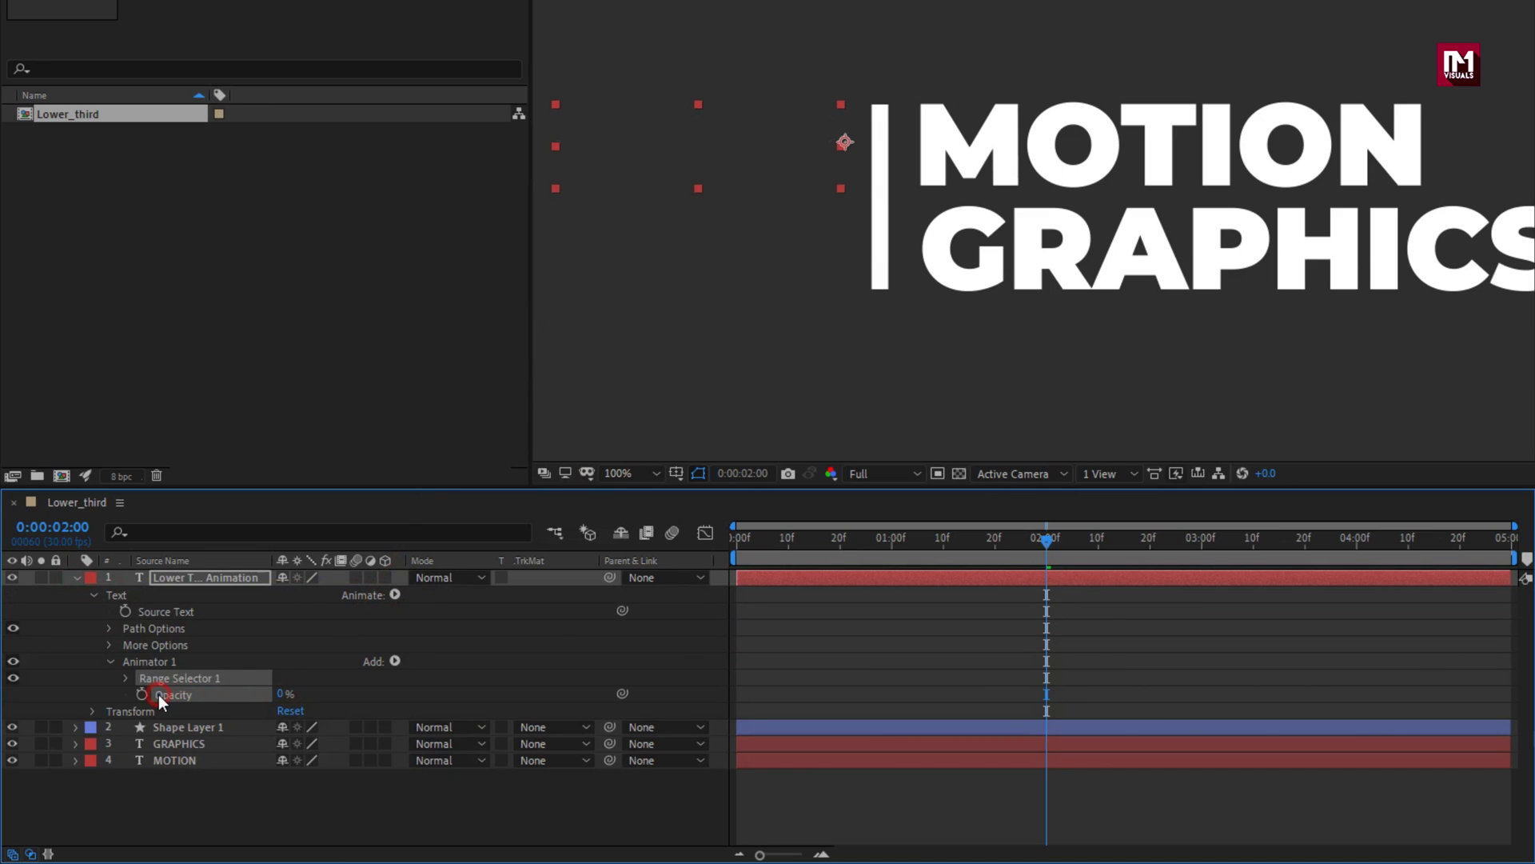
{"action": "left_click", "coordinate": [115, 693]}
- Keyframe the Range Selector Offset from 0% at 1:05 to 100% at 1:25
{"action": "left_click", "coordinate": [127, 680]}
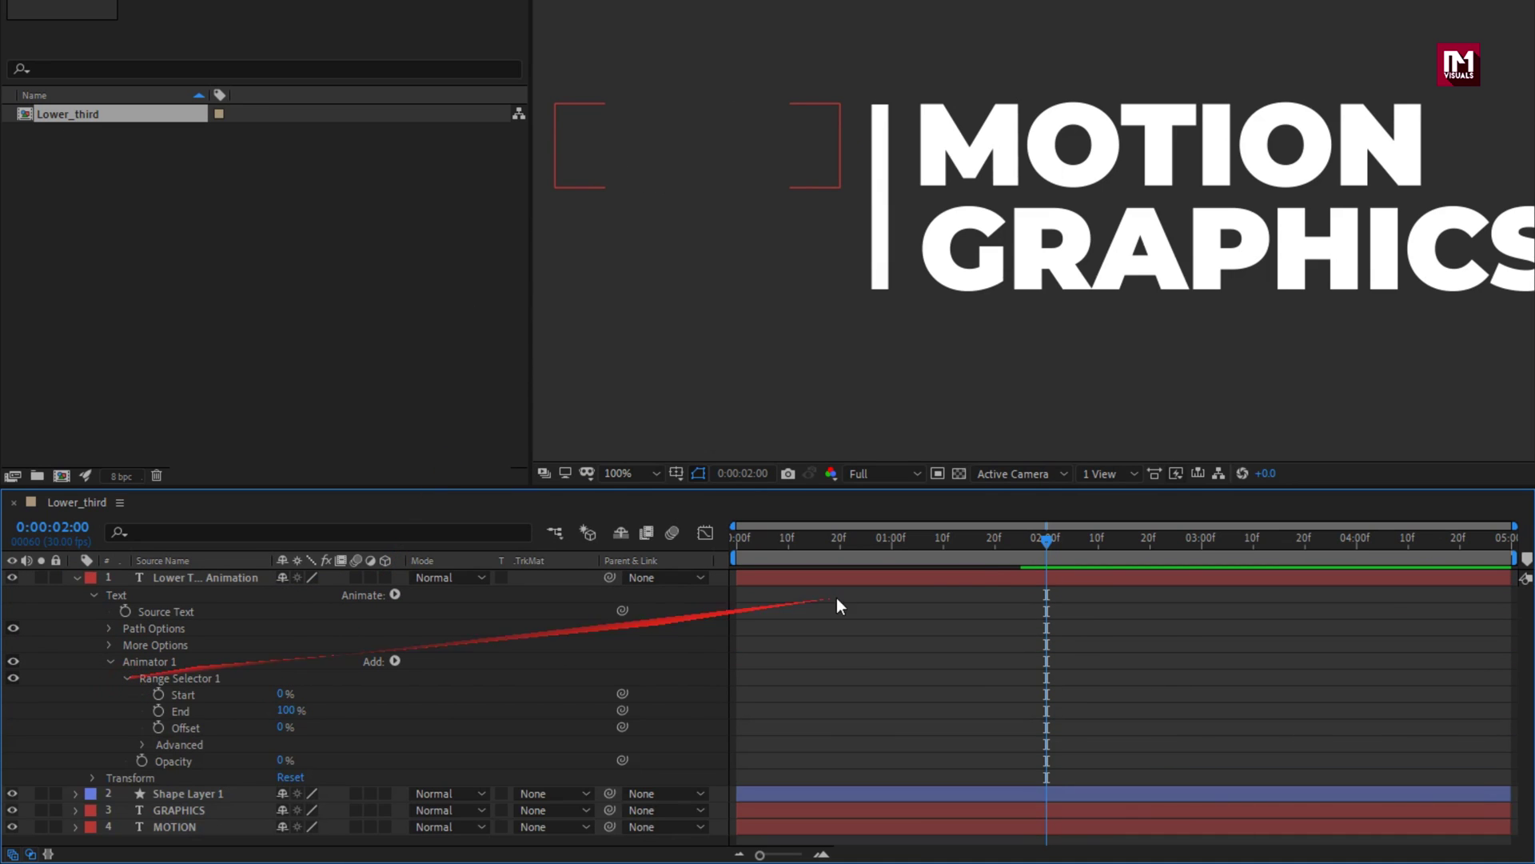
{"action": "mouse_move", "coordinate": [1048, 541]}
{"action": "left_mouse_down"}
{"action": "mouse_move", "coordinate": [894, 545]}
{"action": "mouse_move", "coordinate": [1021, 543]}
{"action": "left_mouse_up"}
{"action": "left_click", "coordinate": [159, 728]}
{"action": "left_click_drag", "start_coordinate": [291, 726], "coordinate": [397, 716]}
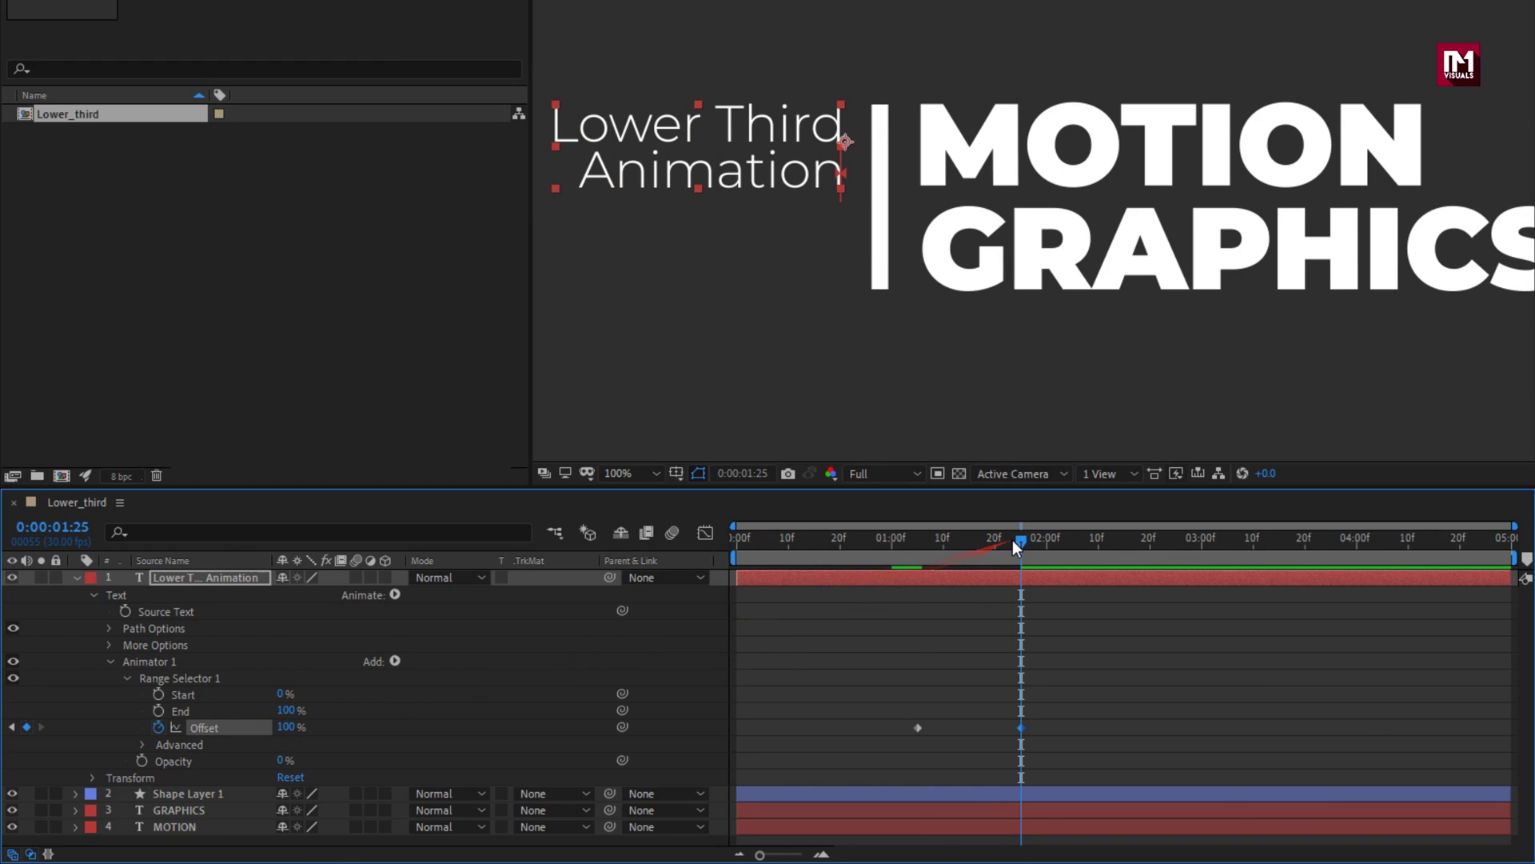
{"action": "left_click_drag", "start_coordinate": [1012, 540], "coordinate": [952, 548]}
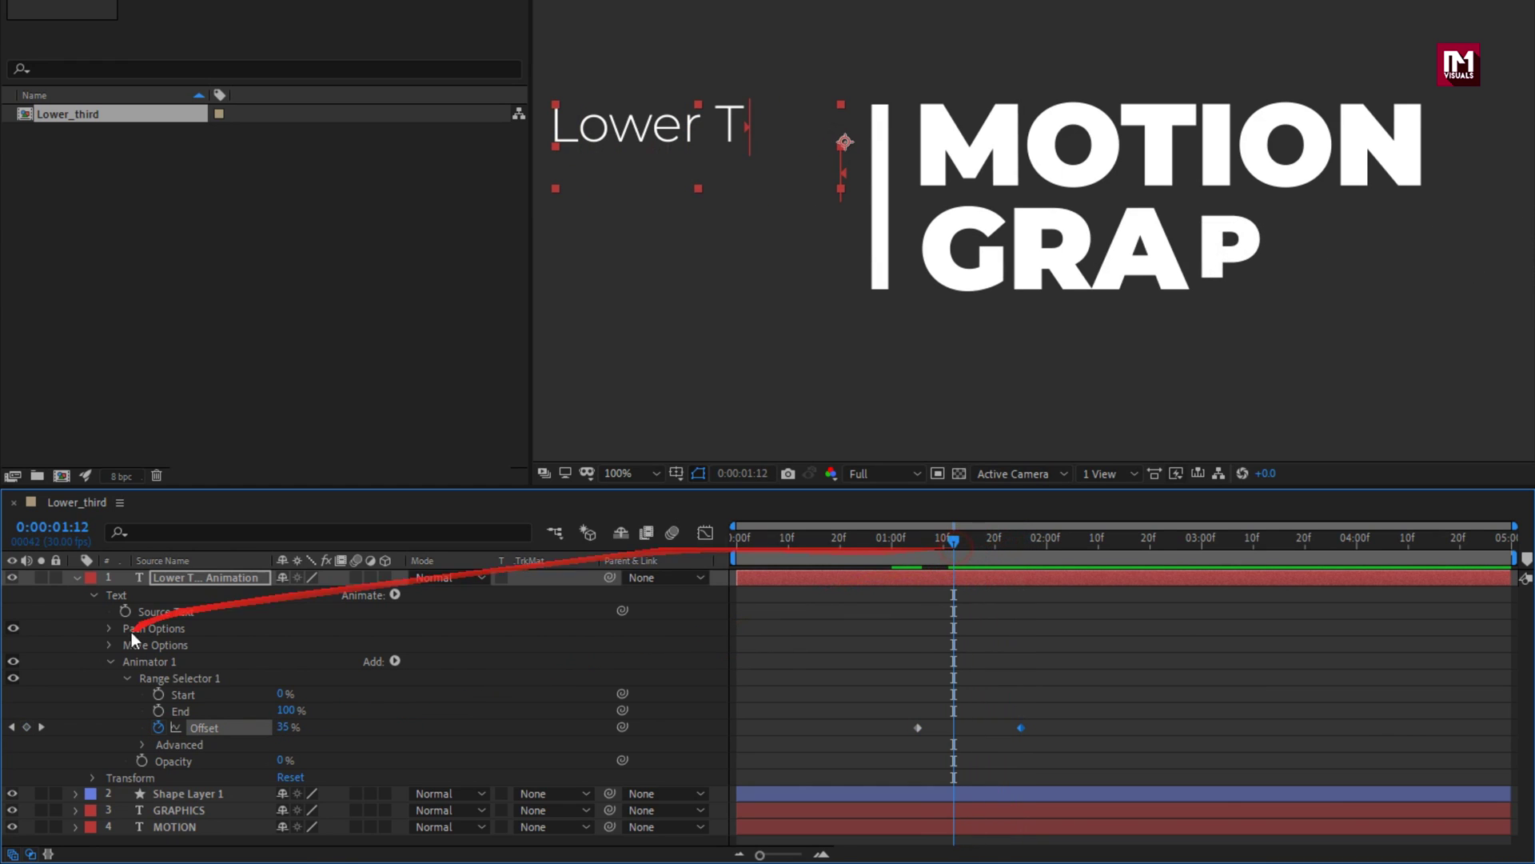
- Set the range selector's Advanced Based On option to Lines and preview the reveal
{"action": "left_click", "coordinate": [141, 744]}
{"action": "scroll", "coordinate": [120, 727], "scroll_direction": "down", "scroll_amount": 2}
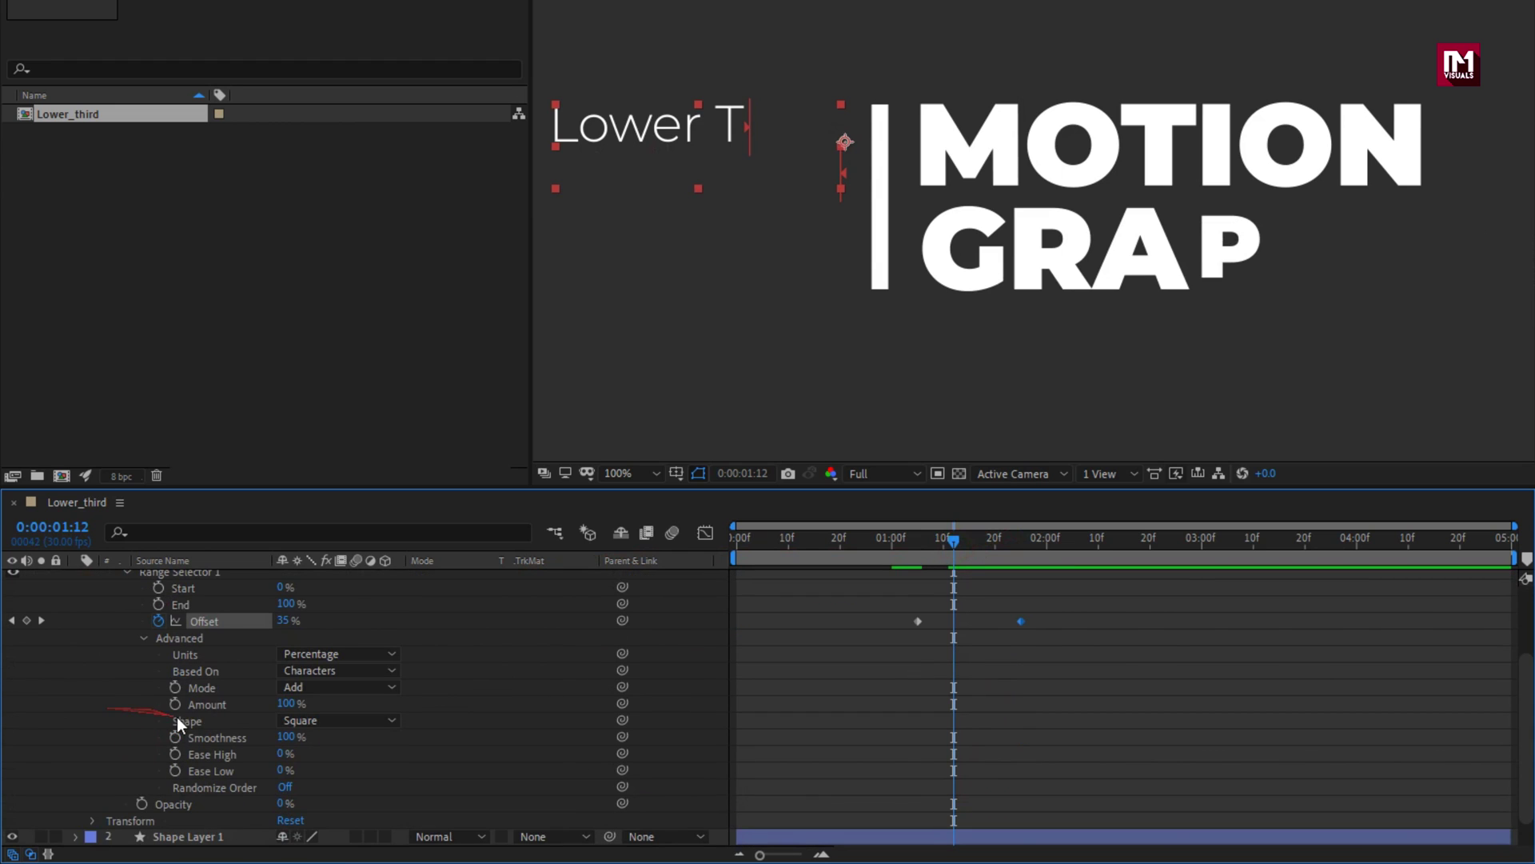
{"action": "left_click", "coordinate": [351, 672]}
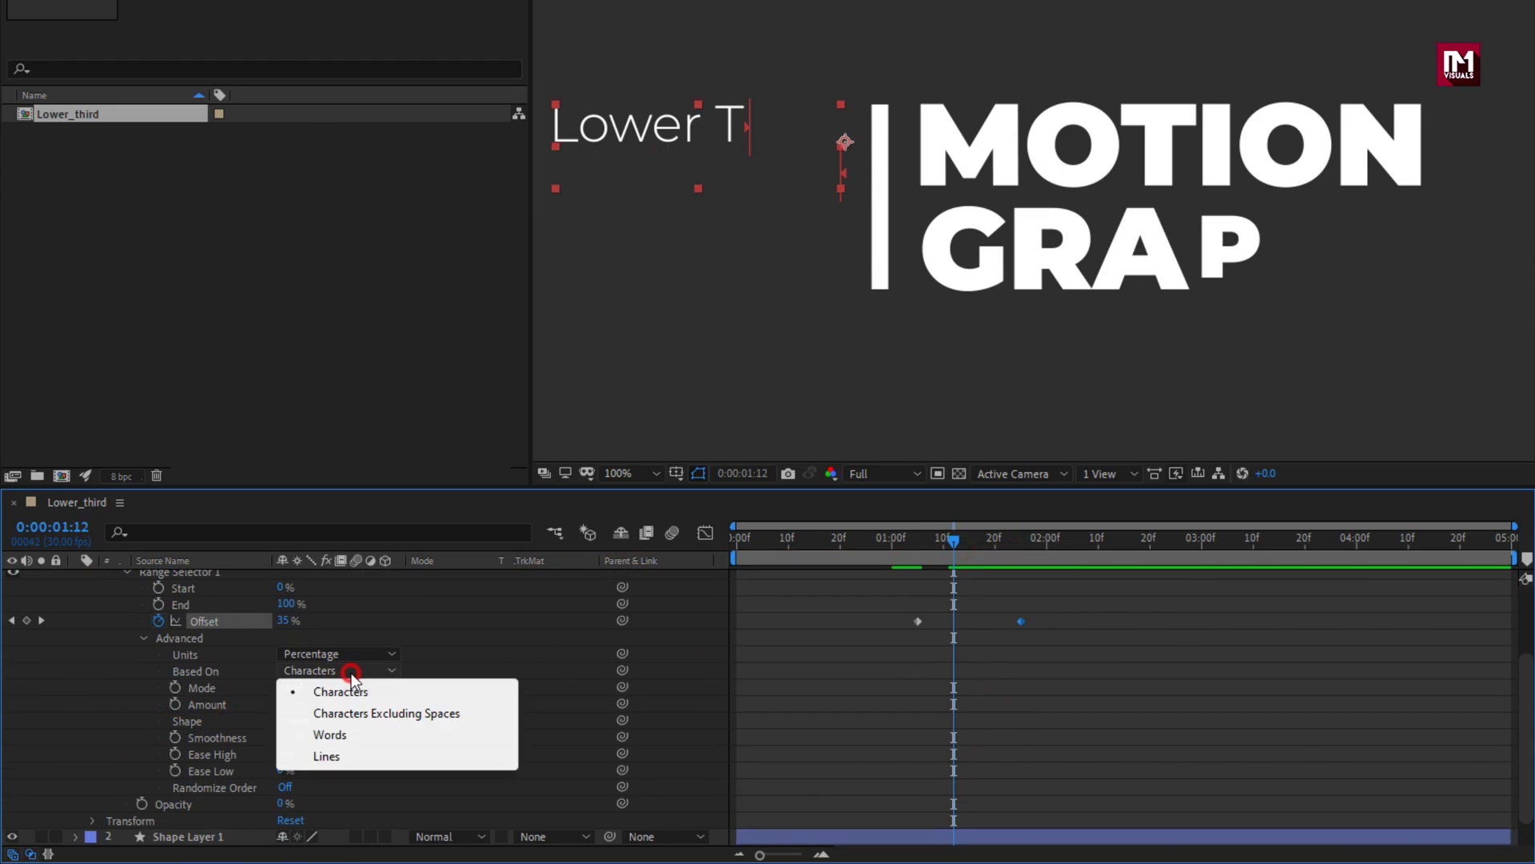
{"action": "left_click", "coordinate": [352, 754]}
{"action": "left_click_drag", "start_coordinate": [887, 545], "coordinate": [977, 544]}
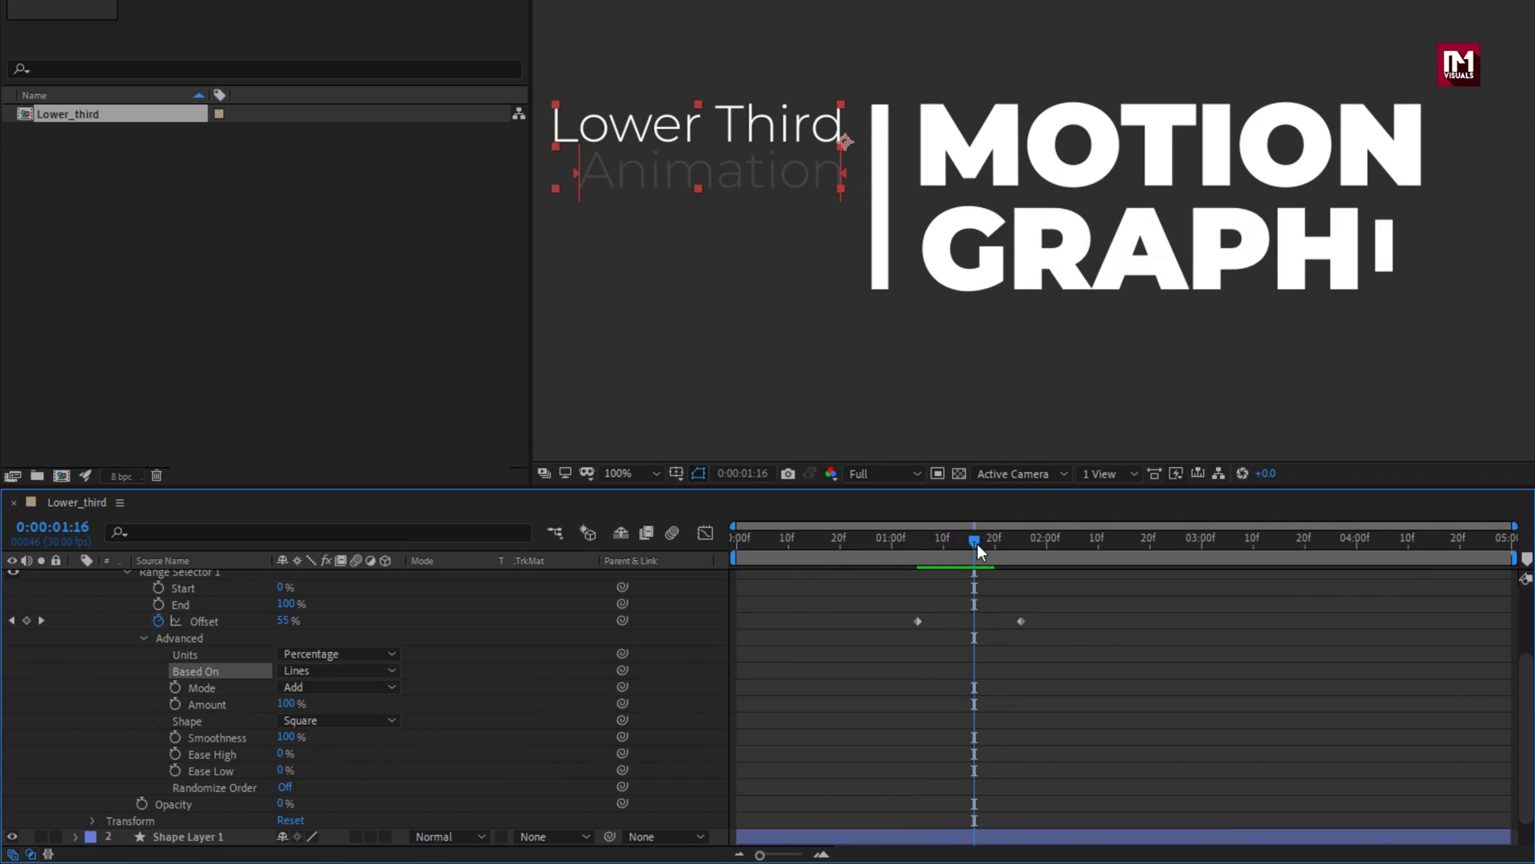
- Add a Position property to Animator 1 with X at 50 and preview the slide-in
{"action": "scroll", "coordinate": [487, 648], "scroll_direction": "up", "scroll_amount": 3}
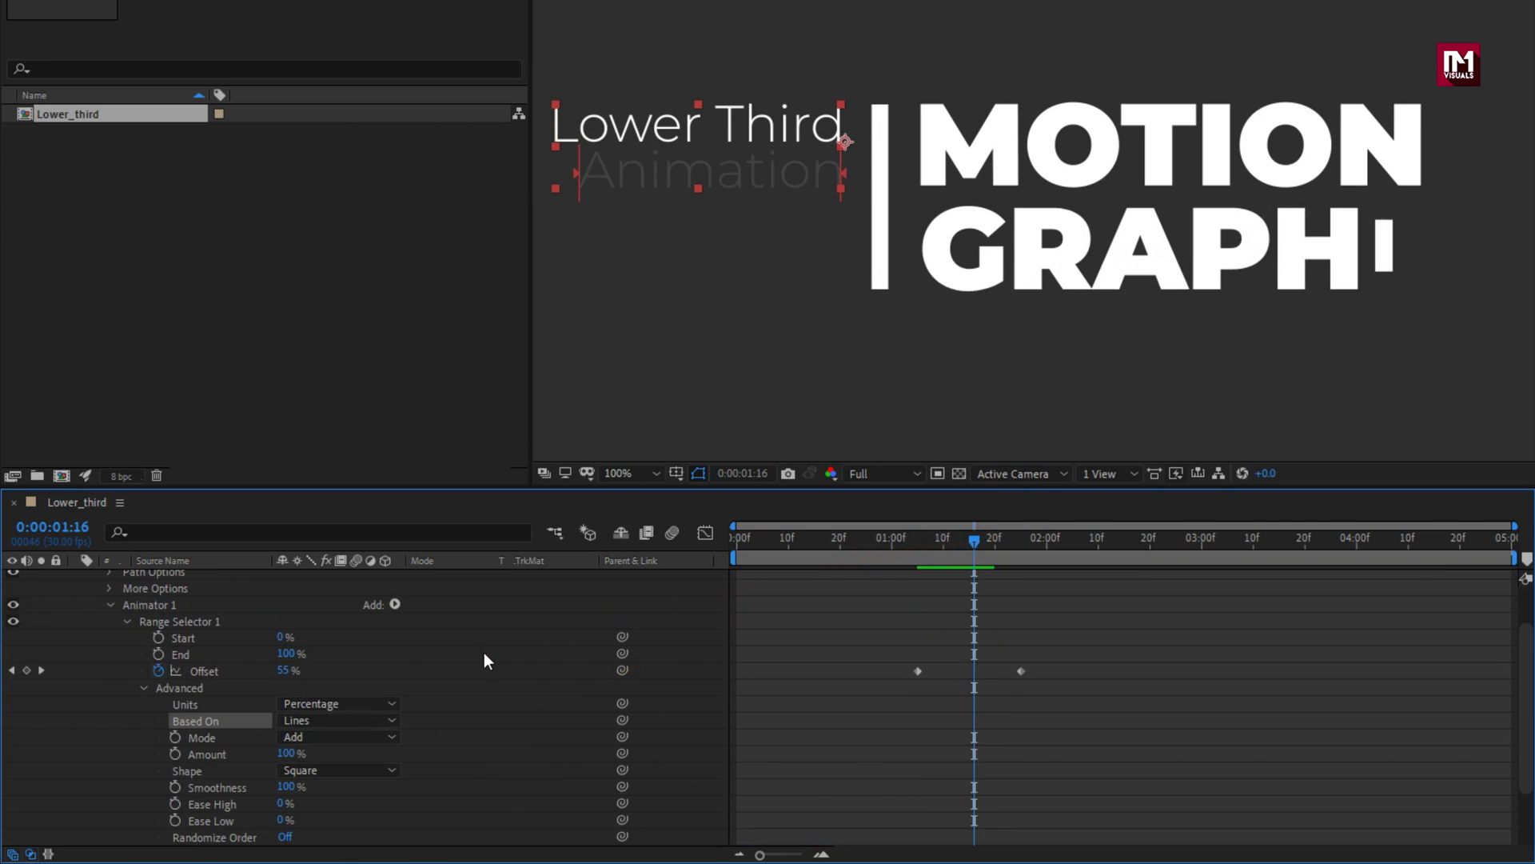
{"action": "left_click", "coordinate": [395, 605]}
{"action": "mouse_move", "coordinate": [476, 612]}
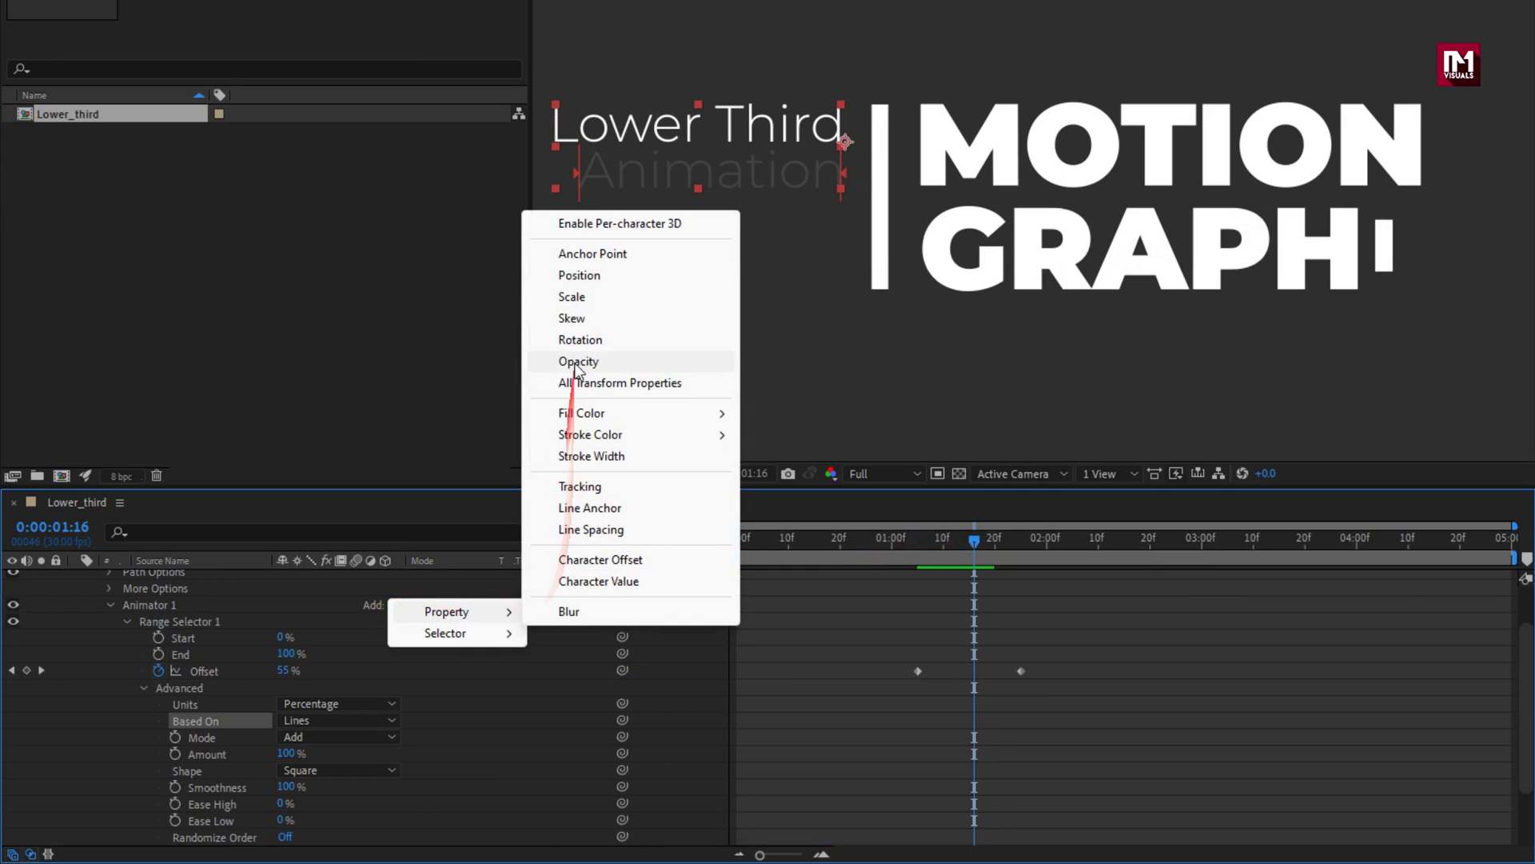
{"action": "left_click", "coordinate": [575, 275]}
{"action": "scroll", "coordinate": [448, 696], "scroll_direction": "down", "scroll_amount": 3}
{"action": "left_click", "coordinate": [285, 754]}
{"action": "type", "text": "50"}
{"action": "key", "text": "Return"}
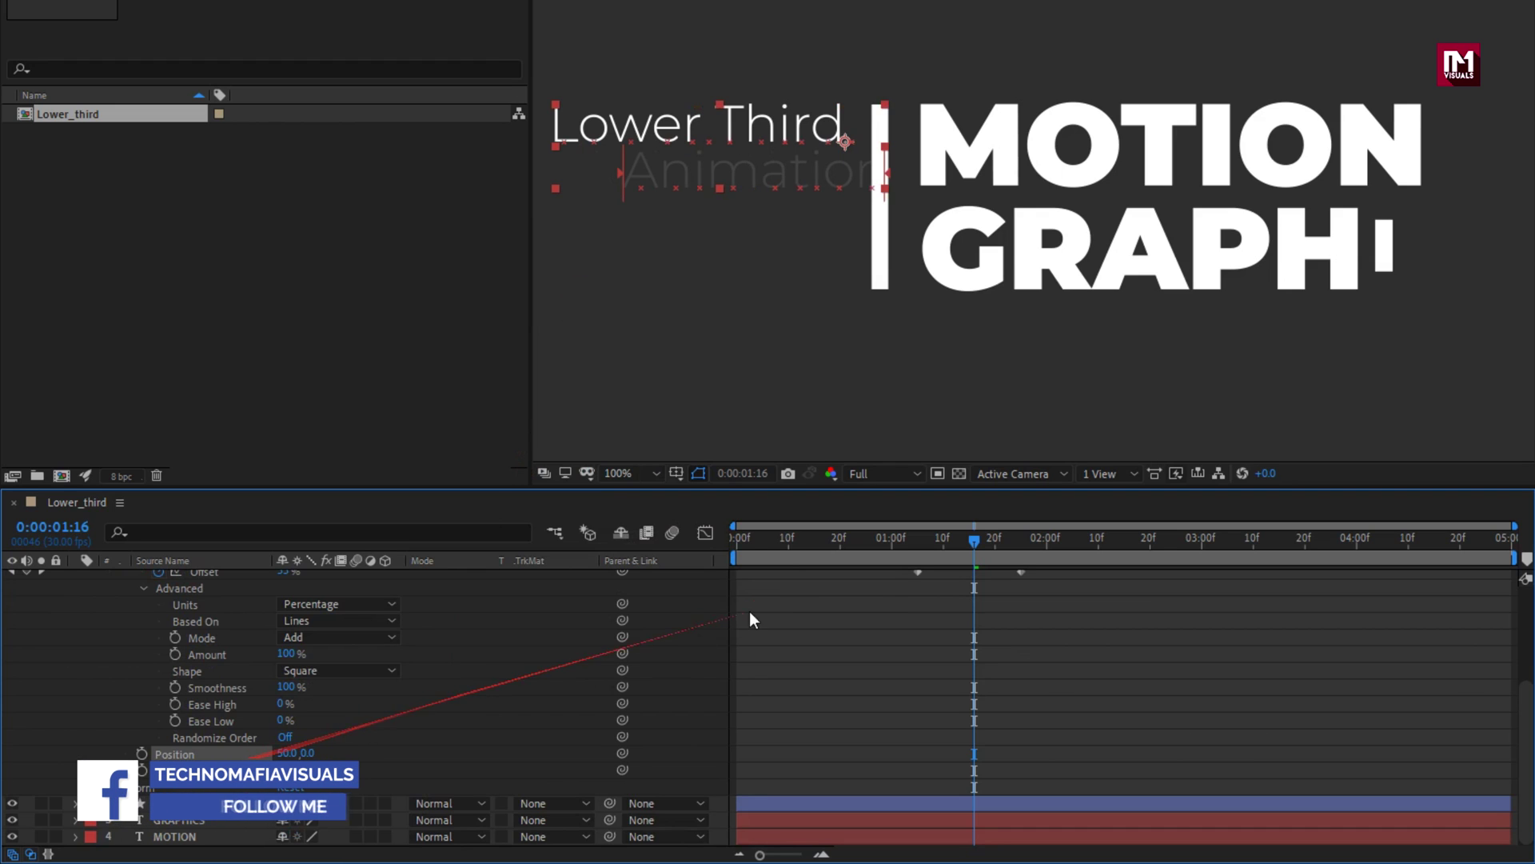
{"action": "left_click", "coordinate": [736, 545]}
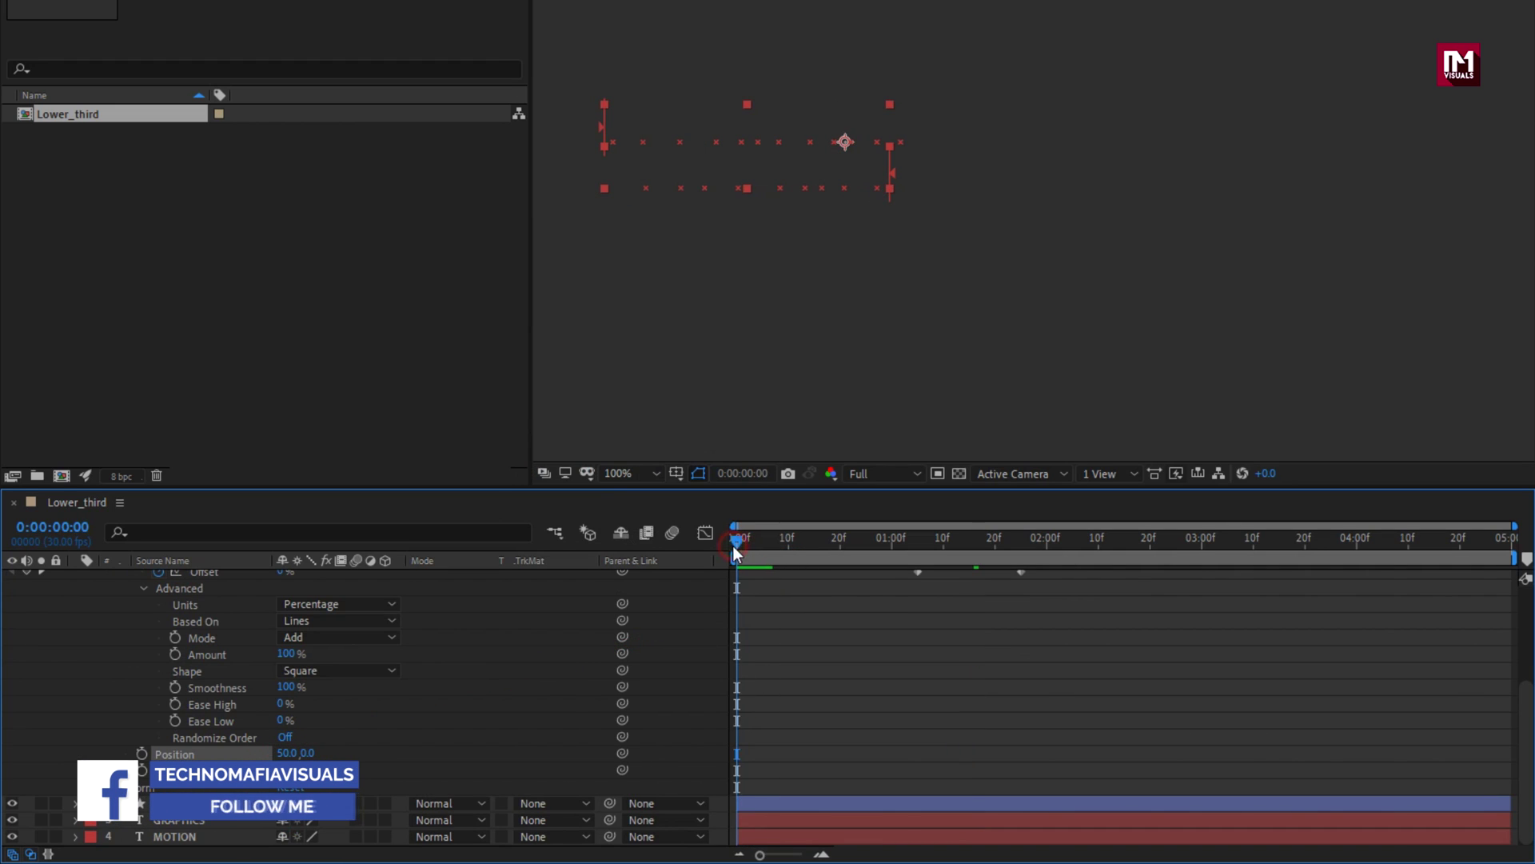
{"action": "key", "text": "space"}
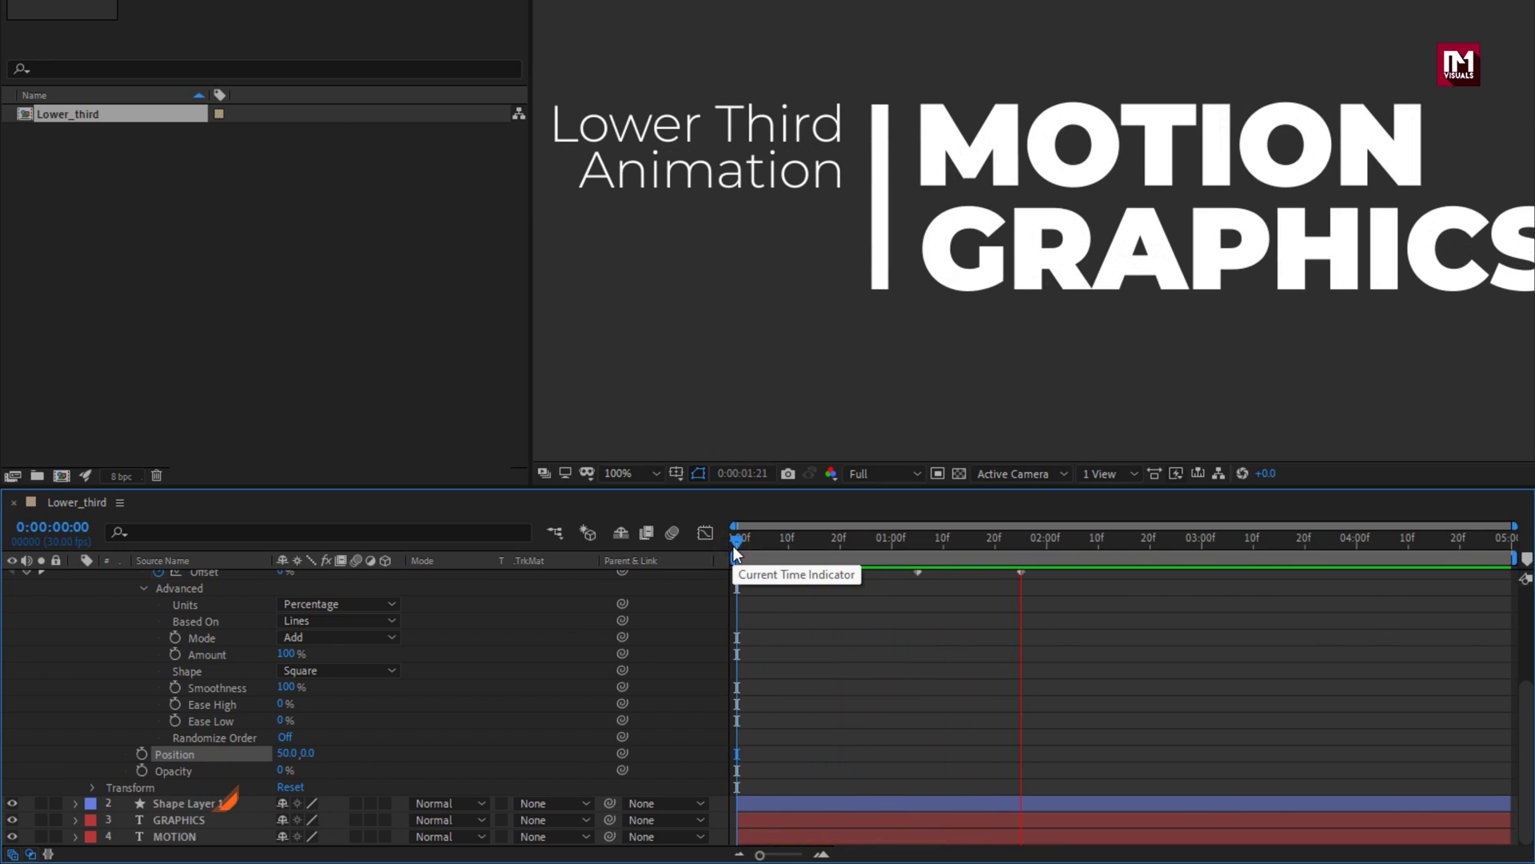
{"action": "left_click_drag", "start_coordinate": [737, 545], "coordinate": [1049, 540]}
- Easy Ease the subtext's Offset keyframes, then collapse the subtext layer
{"action": "scroll", "coordinate": [967, 644], "scroll_direction": "up", "scroll_amount": 3}
{"action": "left_click_drag", "start_coordinate": [1033, 645], "coordinate": [919, 621]}
{"action": "right_click", "coordinate": [918, 621]}
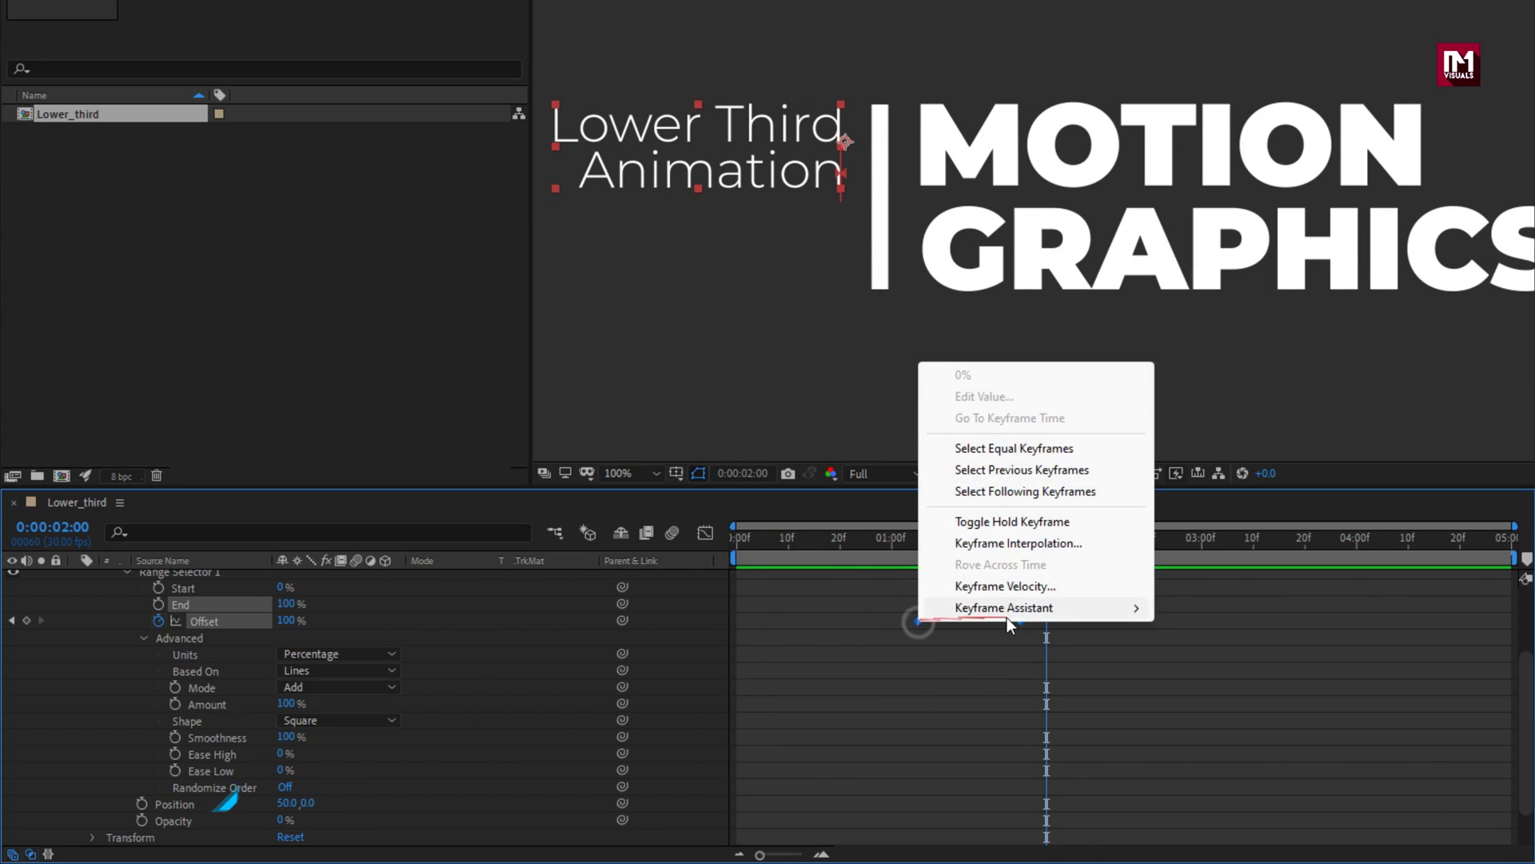
{"action": "mouse_move", "coordinate": [1023, 620]}
{"action": "left_click", "coordinate": [1209, 676]}
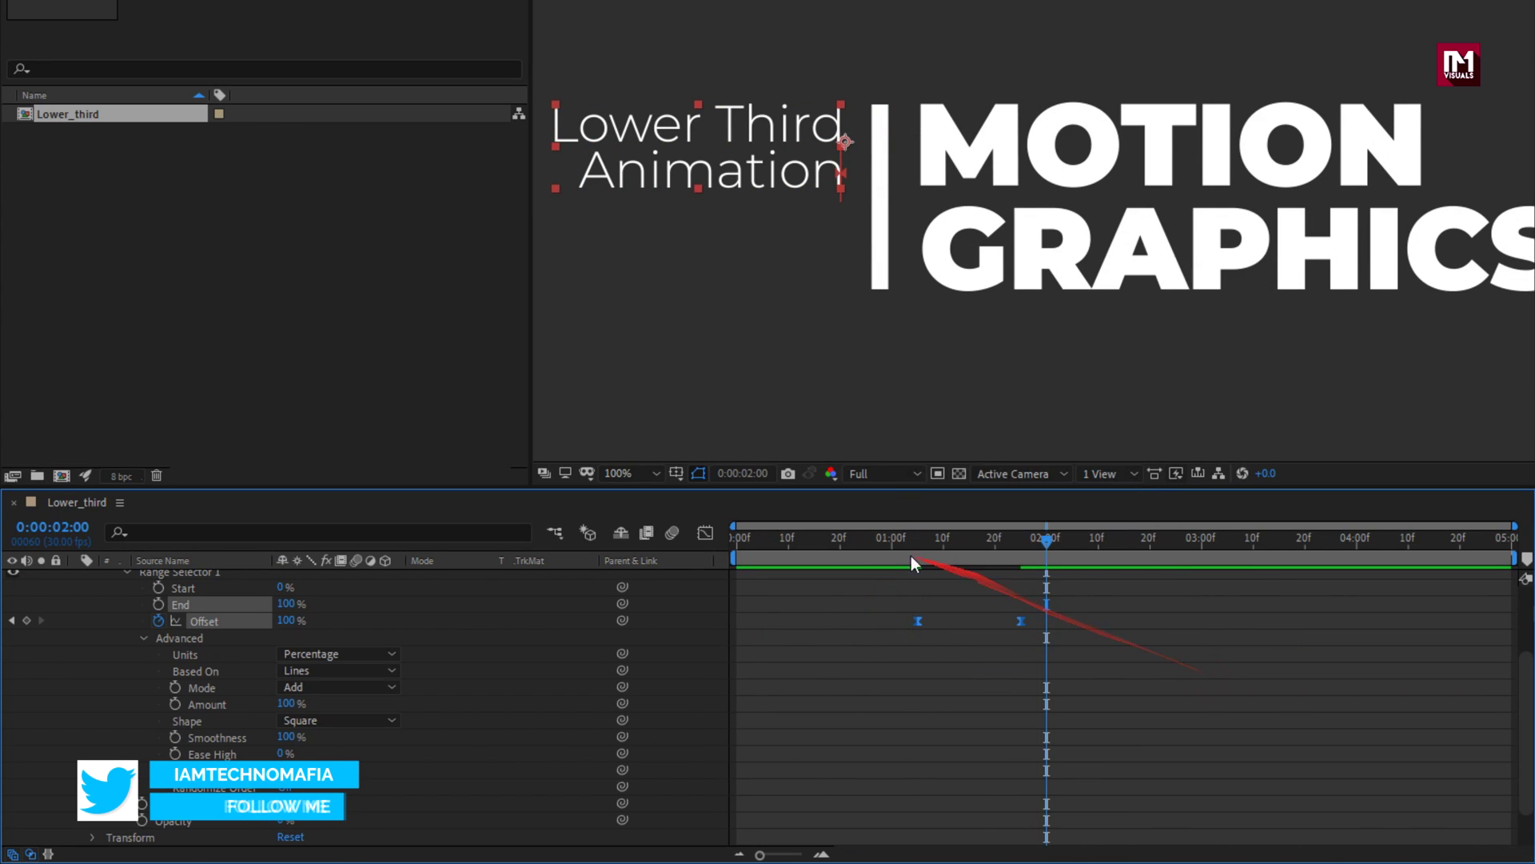
{"action": "left_click_drag", "start_coordinate": [890, 541], "coordinate": [1176, 543]}
{"action": "scroll", "coordinate": [157, 632], "scroll_direction": "up", "scroll_amount": 3}
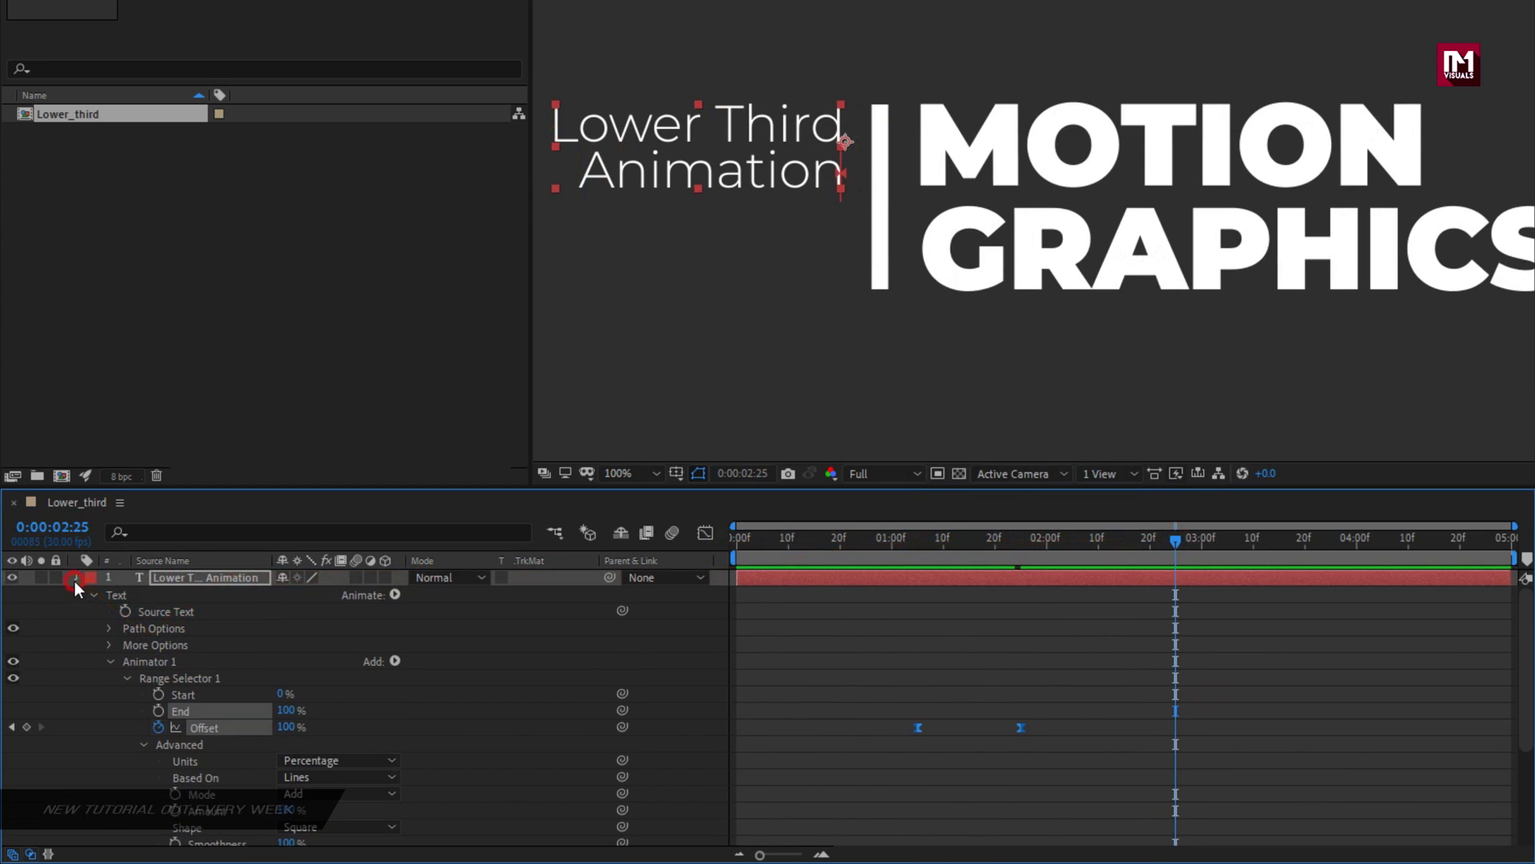
{"action": "left_click", "coordinate": [74, 578]}
{"action": "left_click", "coordinate": [628, 473]}
- Fit the composition in the viewer, preview it, and reveal all four layers' keyframes
{"action": "left_click", "coordinate": [621, 515]}
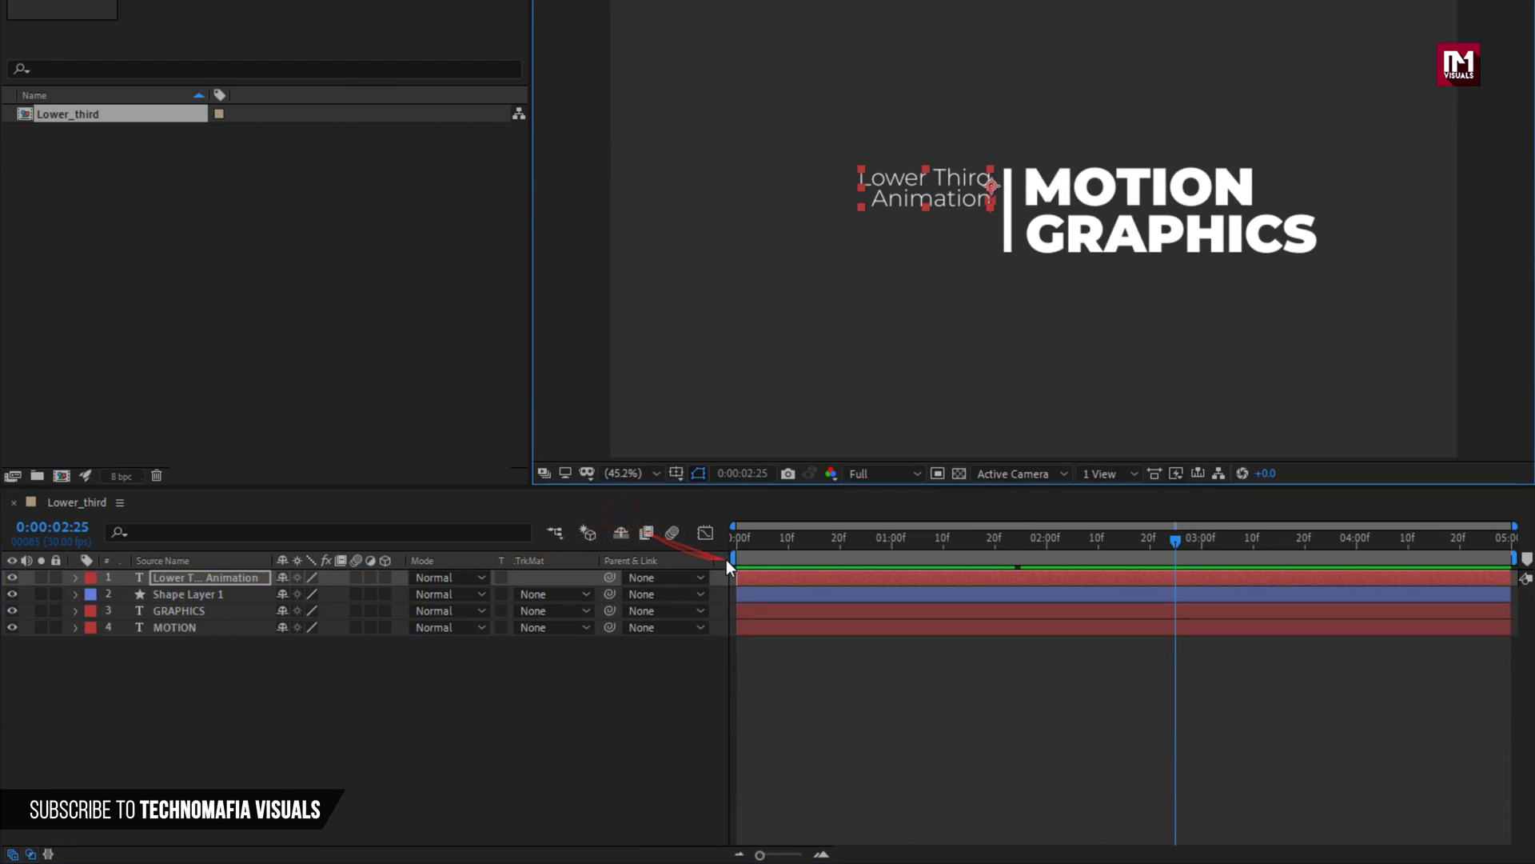
{"action": "left_click", "coordinate": [736, 544]}
{"action": "key", "text": "space"}
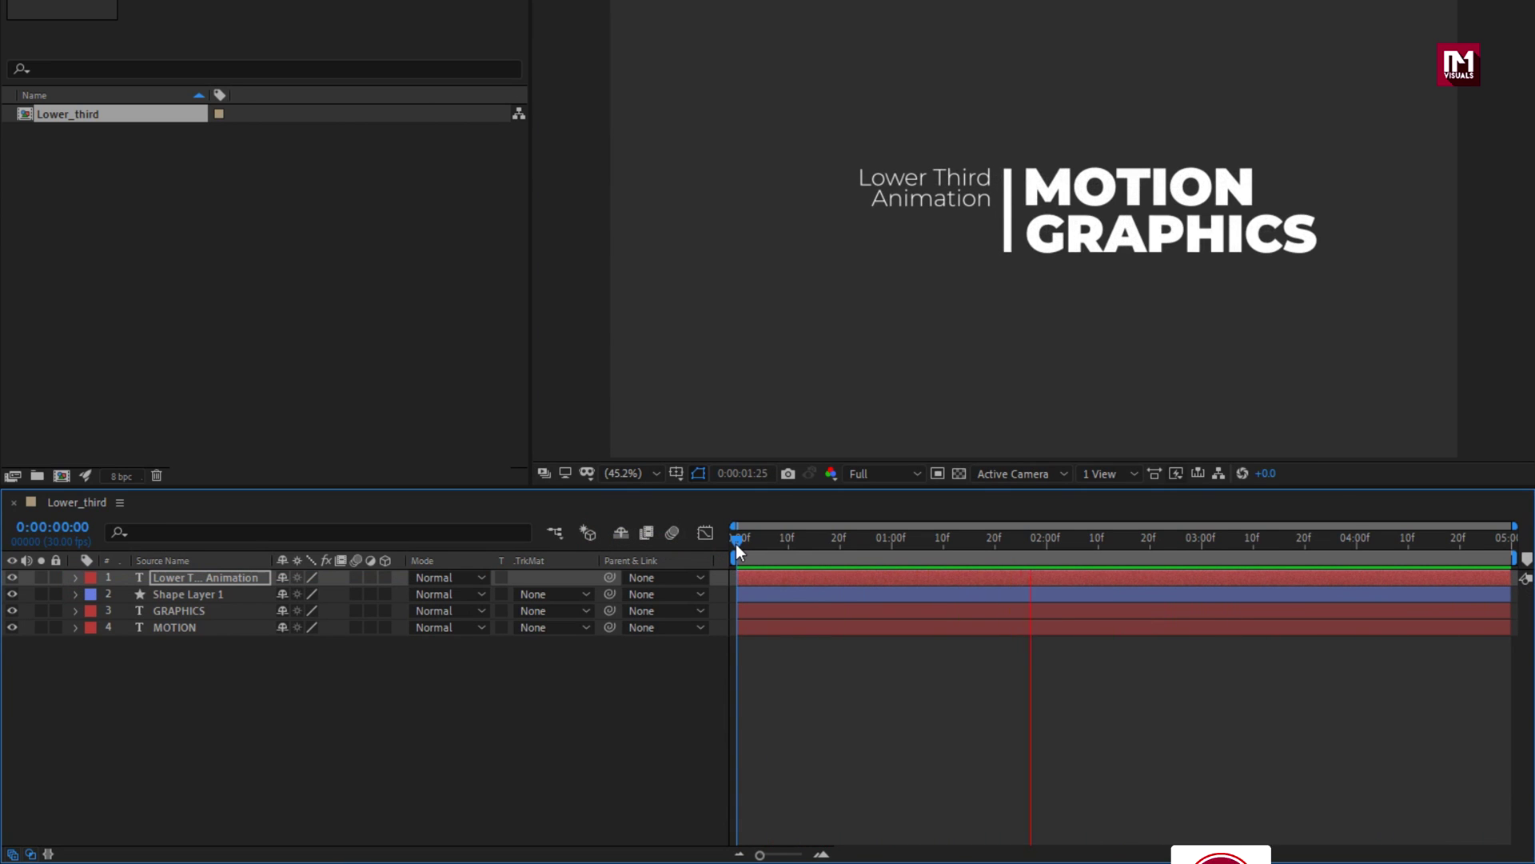
{"action": "key", "text": "space"}
{"action": "left_click_drag", "start_coordinate": [189, 667], "coordinate": [178, 579]}
{"action": "key", "text": "u"}
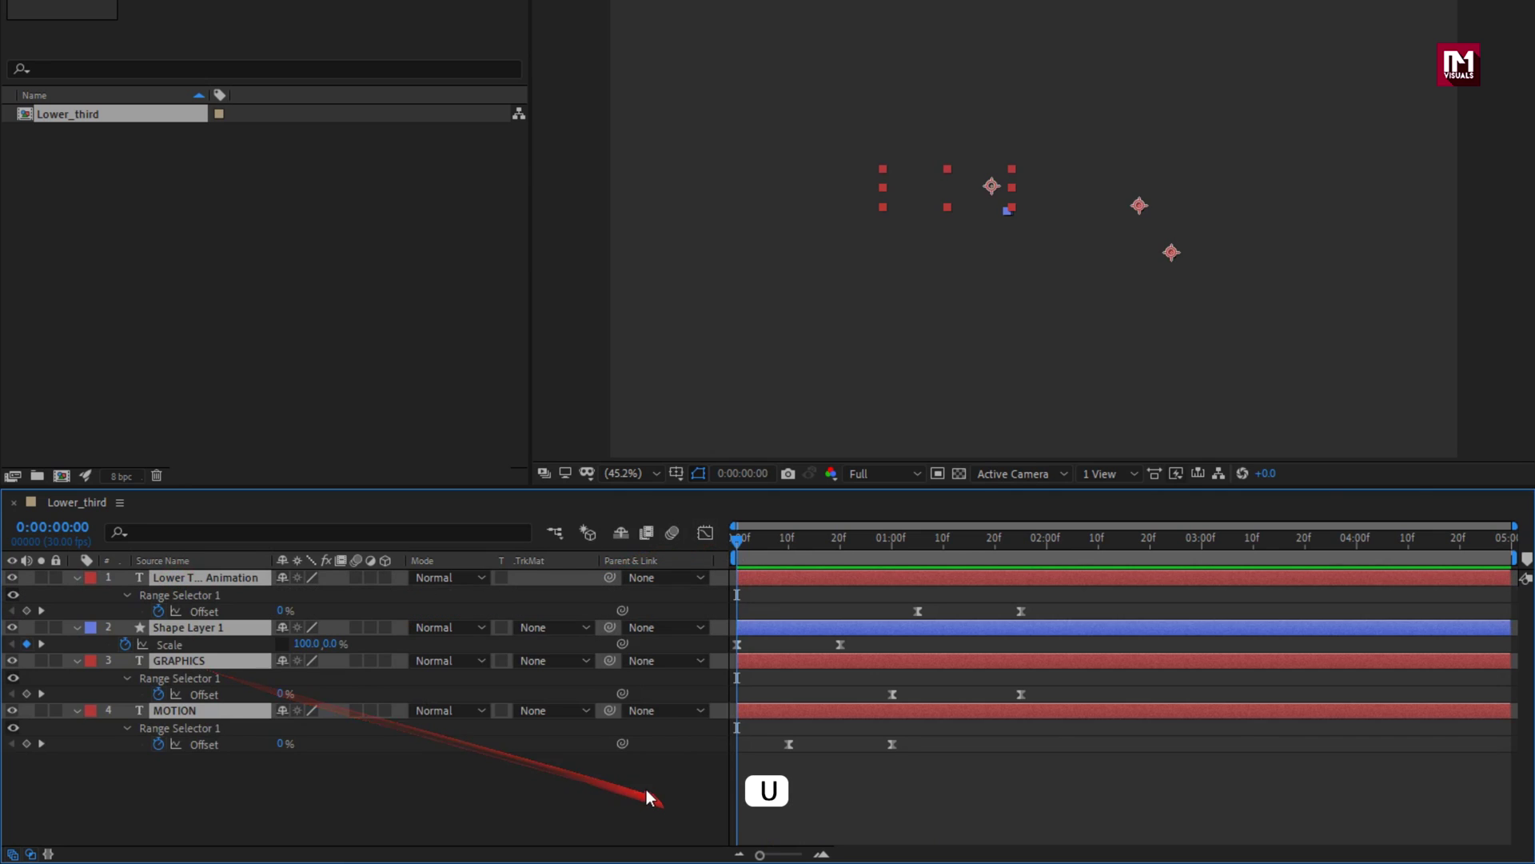
{"action": "left_click", "coordinate": [646, 789]}
{"action": "left_click_drag", "start_coordinate": [766, 546], "coordinate": [981, 547]}
- Move the line's Scale end keyframe to frame 11 and MOTION/GRAPHICS Offset keyframes to 25f and 1:10
{"action": "left_click", "coordinate": [851, 576]}
{"action": "left_click_drag", "start_coordinate": [753, 555], "coordinate": [792, 544]}
{"action": "left_click_drag", "start_coordinate": [838, 645], "coordinate": [794, 644]}
{"action": "left_click", "coordinate": [794, 542]}
{"action": "left_click_drag", "start_coordinate": [796, 545], "coordinate": [870, 558]}
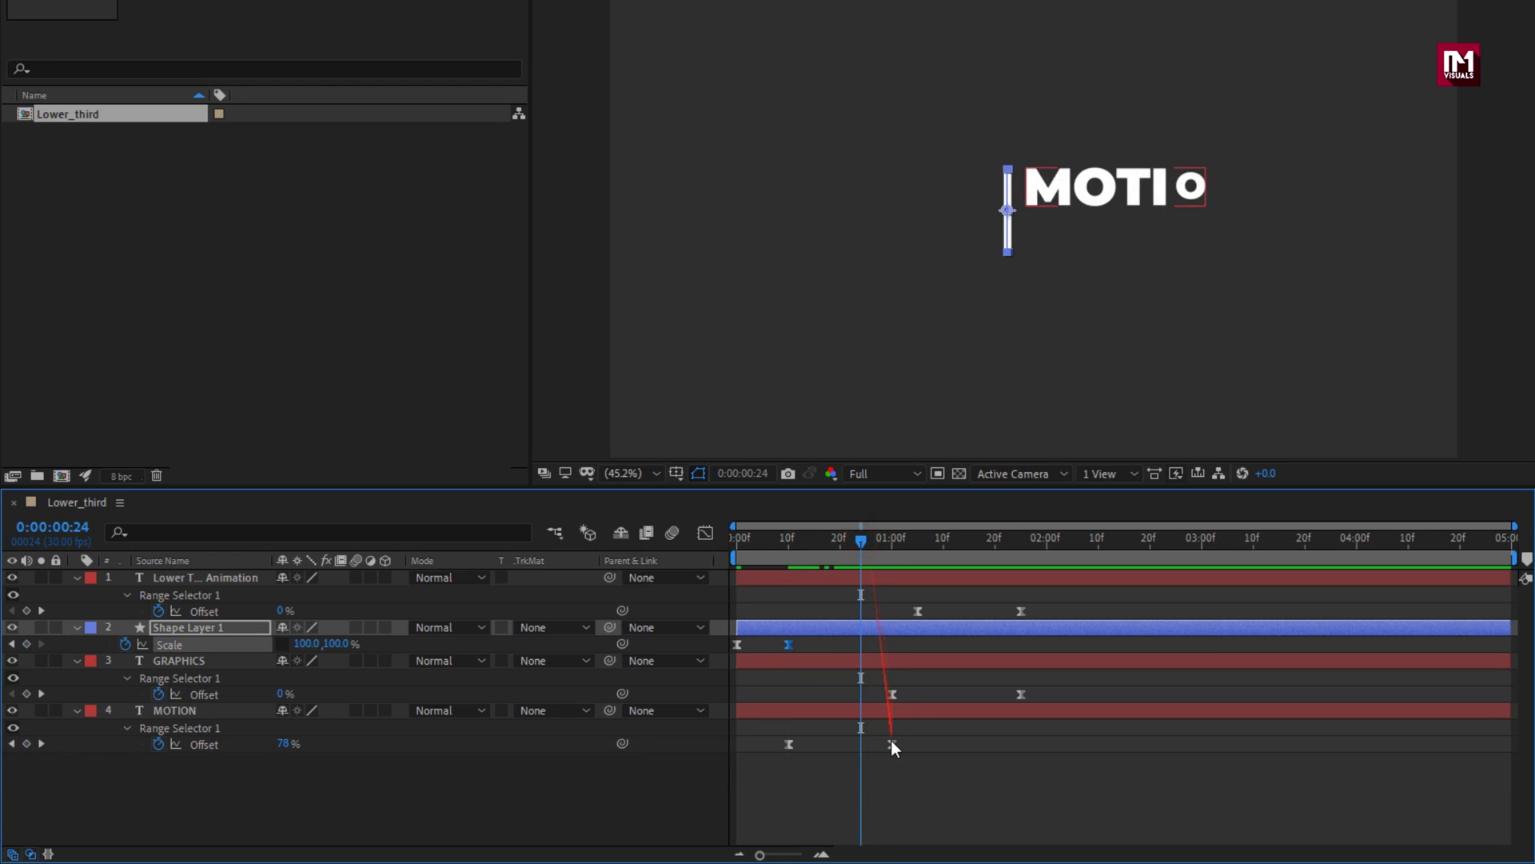
{"action": "left_click", "coordinate": [866, 542]}
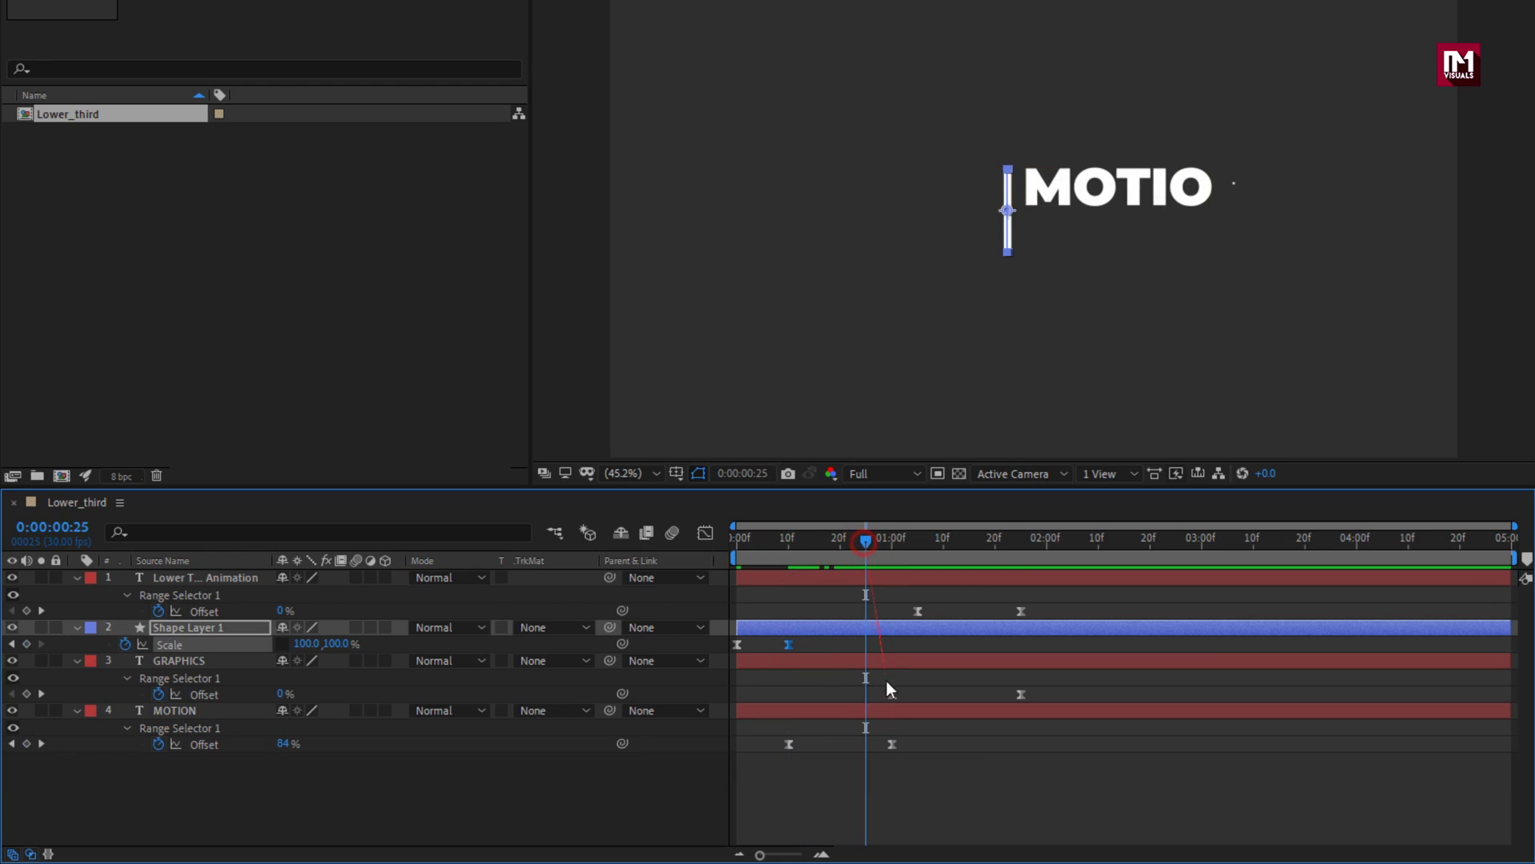
{"action": "left_click_drag", "start_coordinate": [892, 744], "coordinate": [867, 700]}
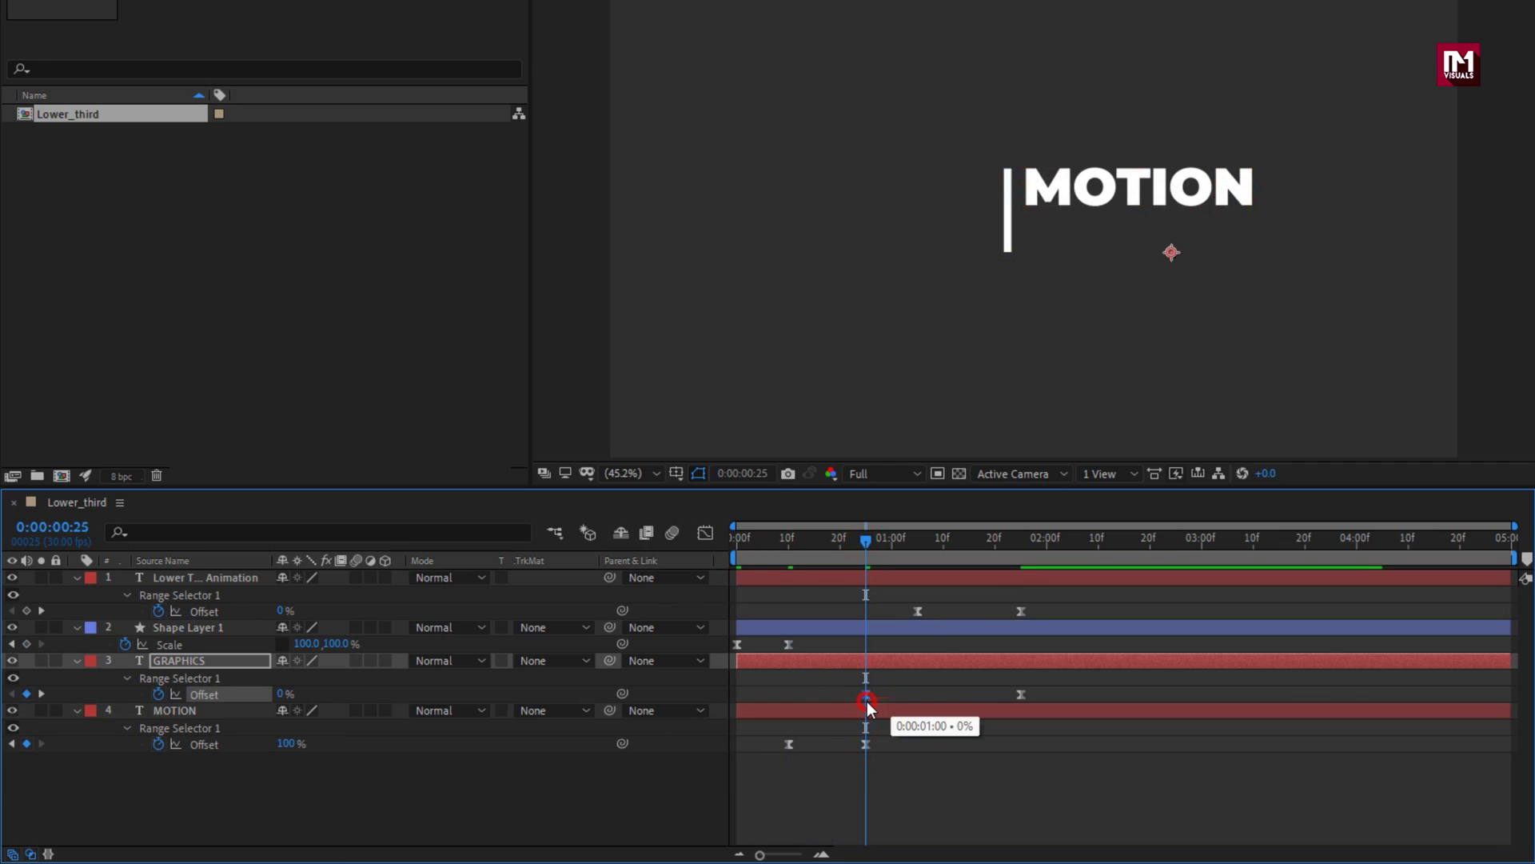
{"action": "left_click", "coordinate": [925, 541]}
{"action": "left_click_drag", "start_coordinate": [926, 542], "coordinate": [942, 542]}
{"action": "left_click_drag", "start_coordinate": [1005, 694], "coordinate": [945, 695]}
- Move the subtext's Offset keyframes to 1:00 and 1:15, then preview the retimed animation
{"action": "left_click", "coordinate": [892, 541]}
{"action": "left_click_drag", "start_coordinate": [918, 611], "coordinate": [892, 611]}
{"action": "left_click", "coordinate": [956, 541]}
{"action": "left_click_drag", "start_coordinate": [961, 545], "coordinate": [968, 543]}
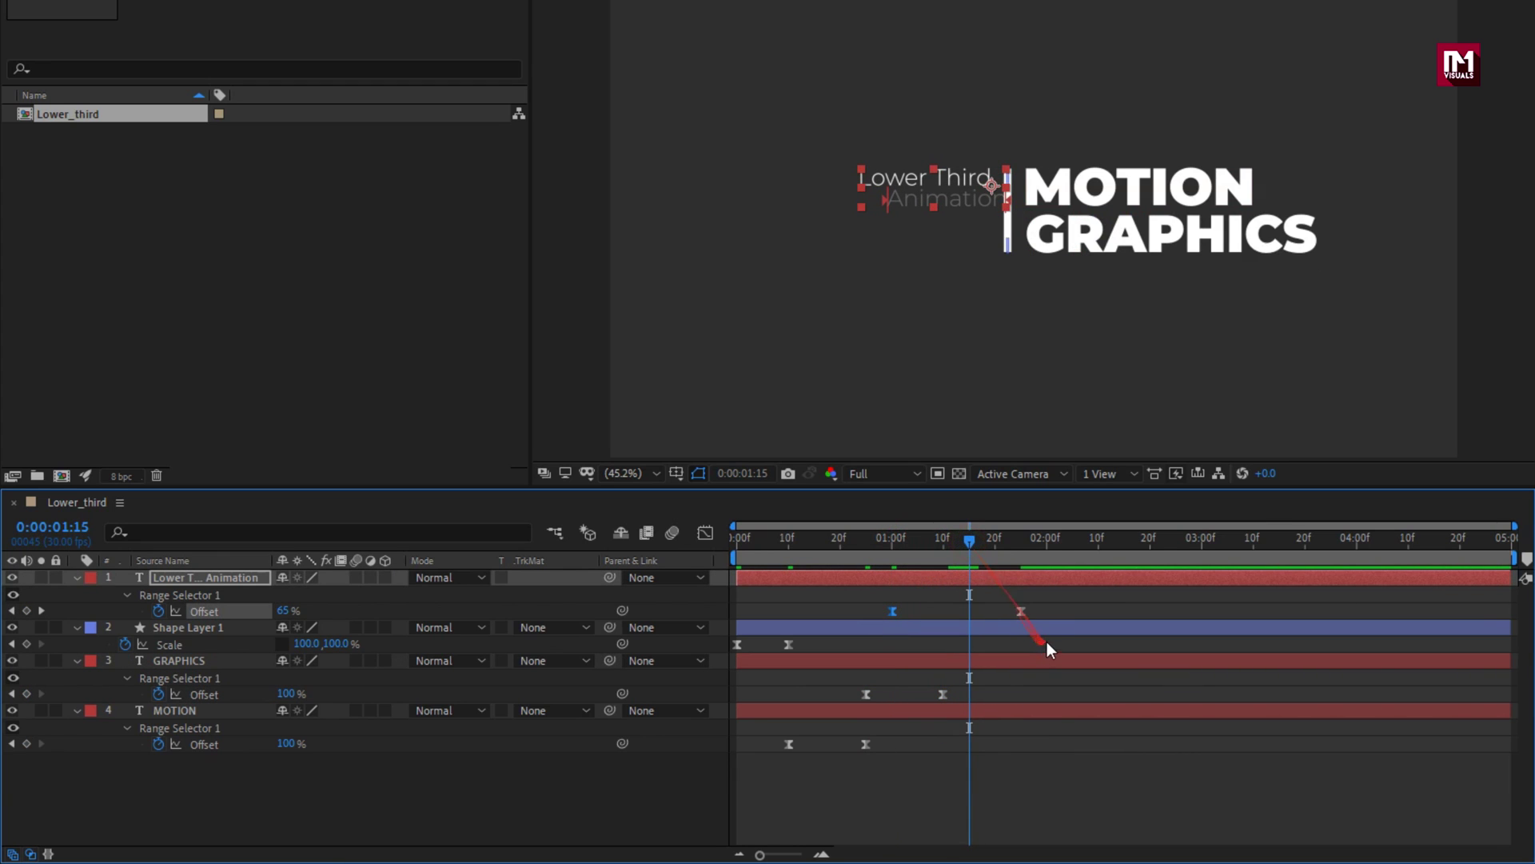
{"action": "left_click_drag", "start_coordinate": [1004, 612], "coordinate": [969, 616]}
{"action": "left_click_drag", "start_coordinate": [958, 542], "coordinate": [726, 549]}
{"action": "key", "text": "space"}
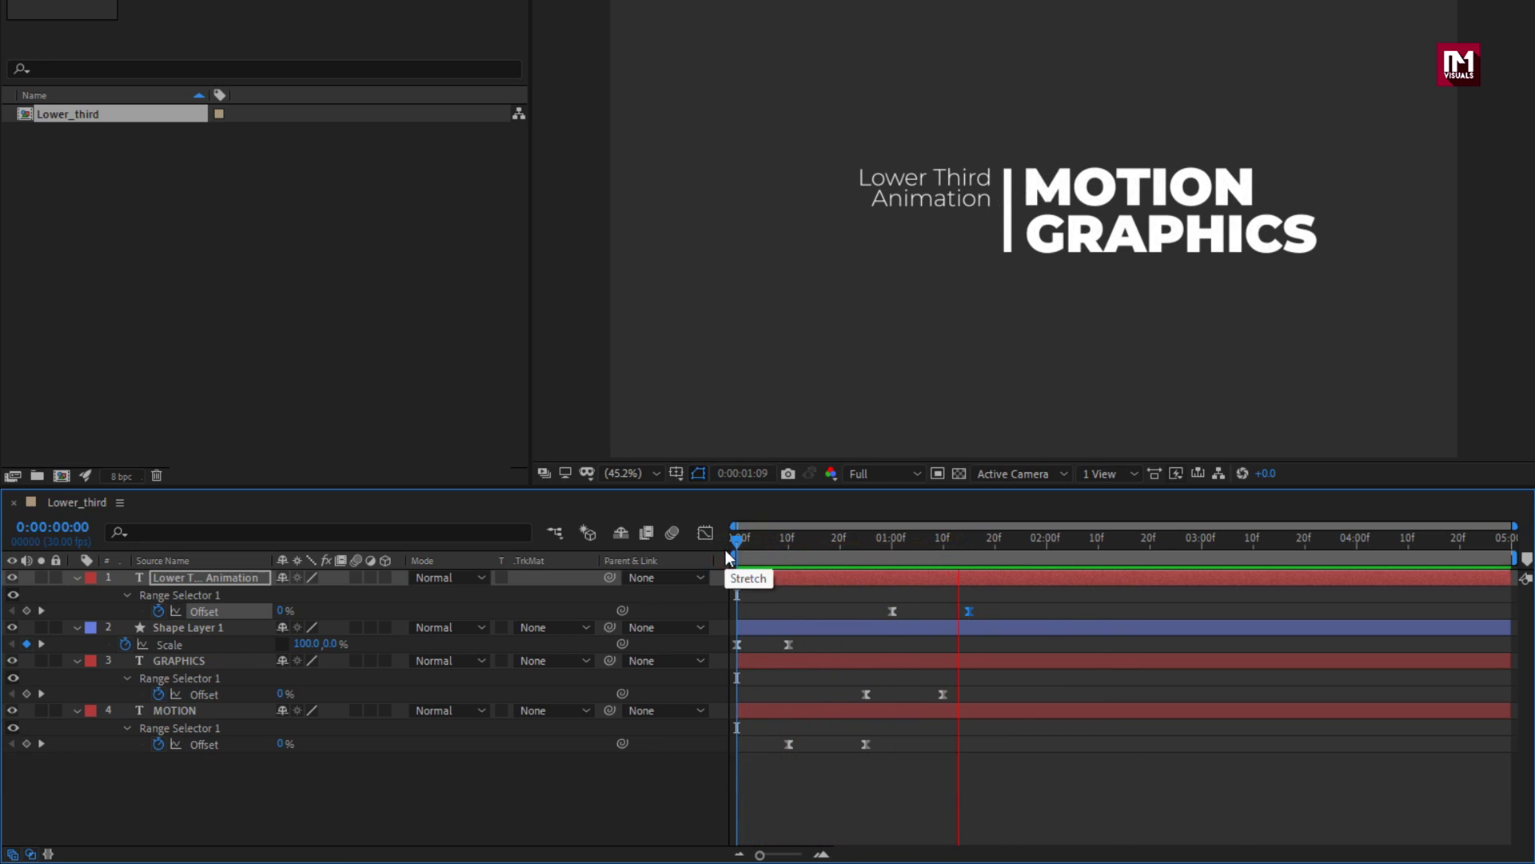
{"action": "key", "text": "space"}
- Reposition the white line, subtext and MOTION text to the right in the composition
{"action": "left_click_drag", "start_coordinate": [726, 549], "coordinate": [1094, 547]}
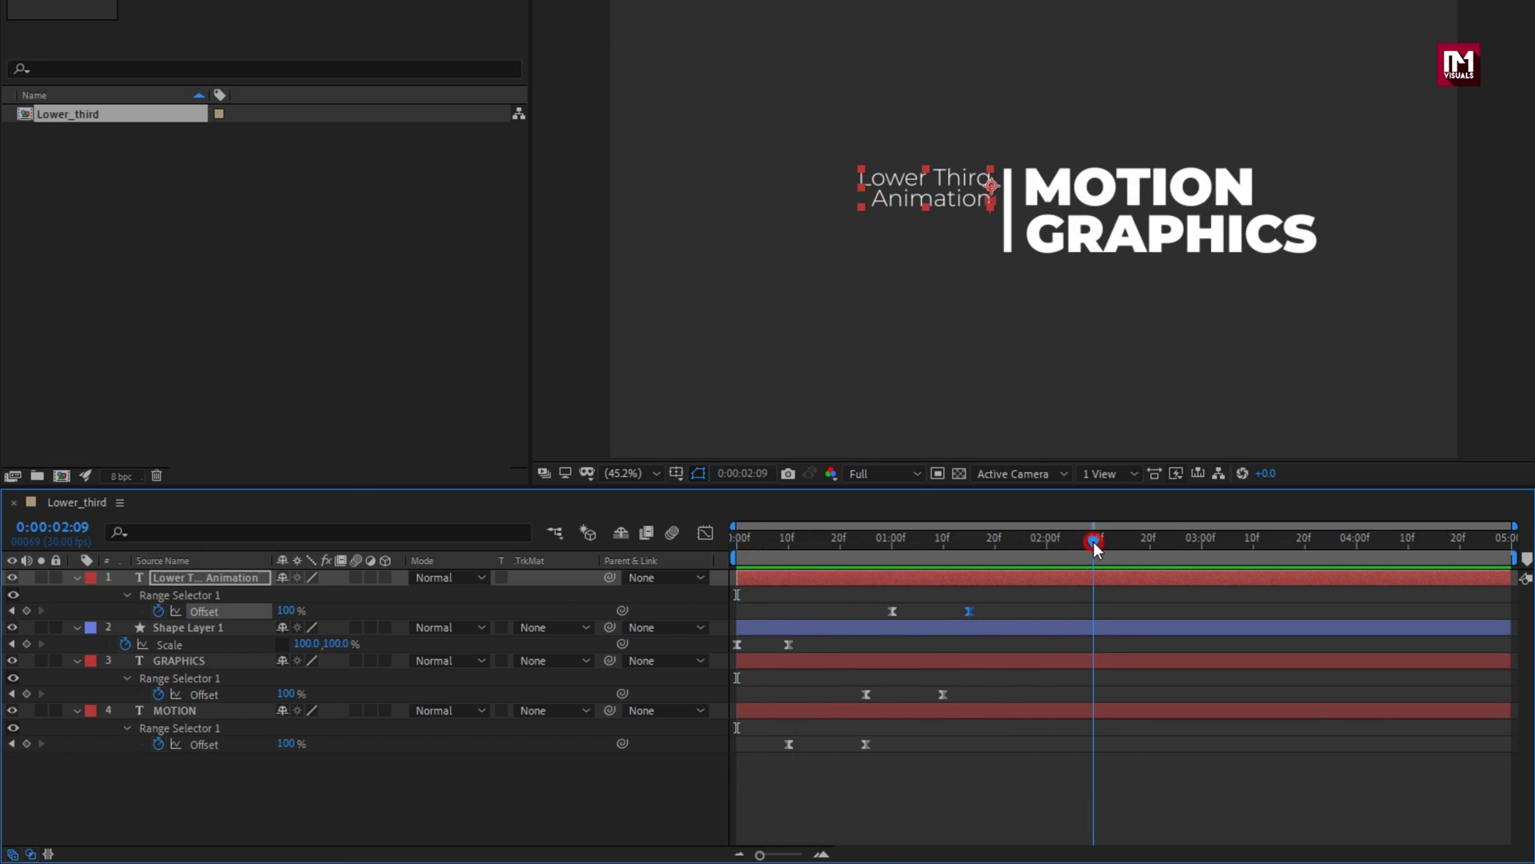
{"action": "left_click", "coordinate": [108, 772]}
{"action": "key", "text": "u"}
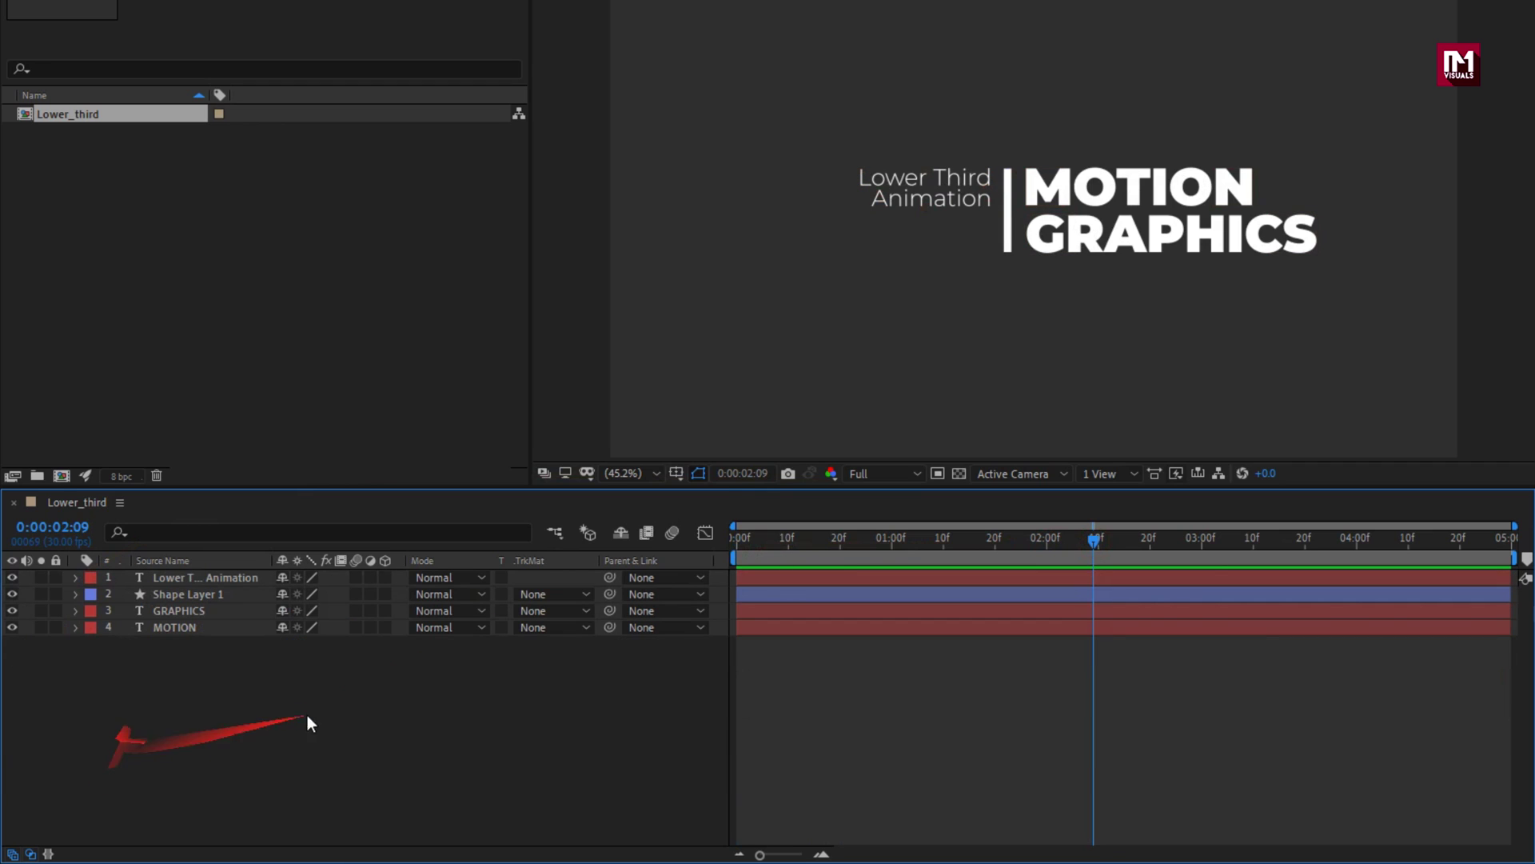
{"action": "left_click", "coordinate": [1009, 218]}
{"action": "left_click_drag", "start_coordinate": [1006, 218], "coordinate": [1330, 226]}
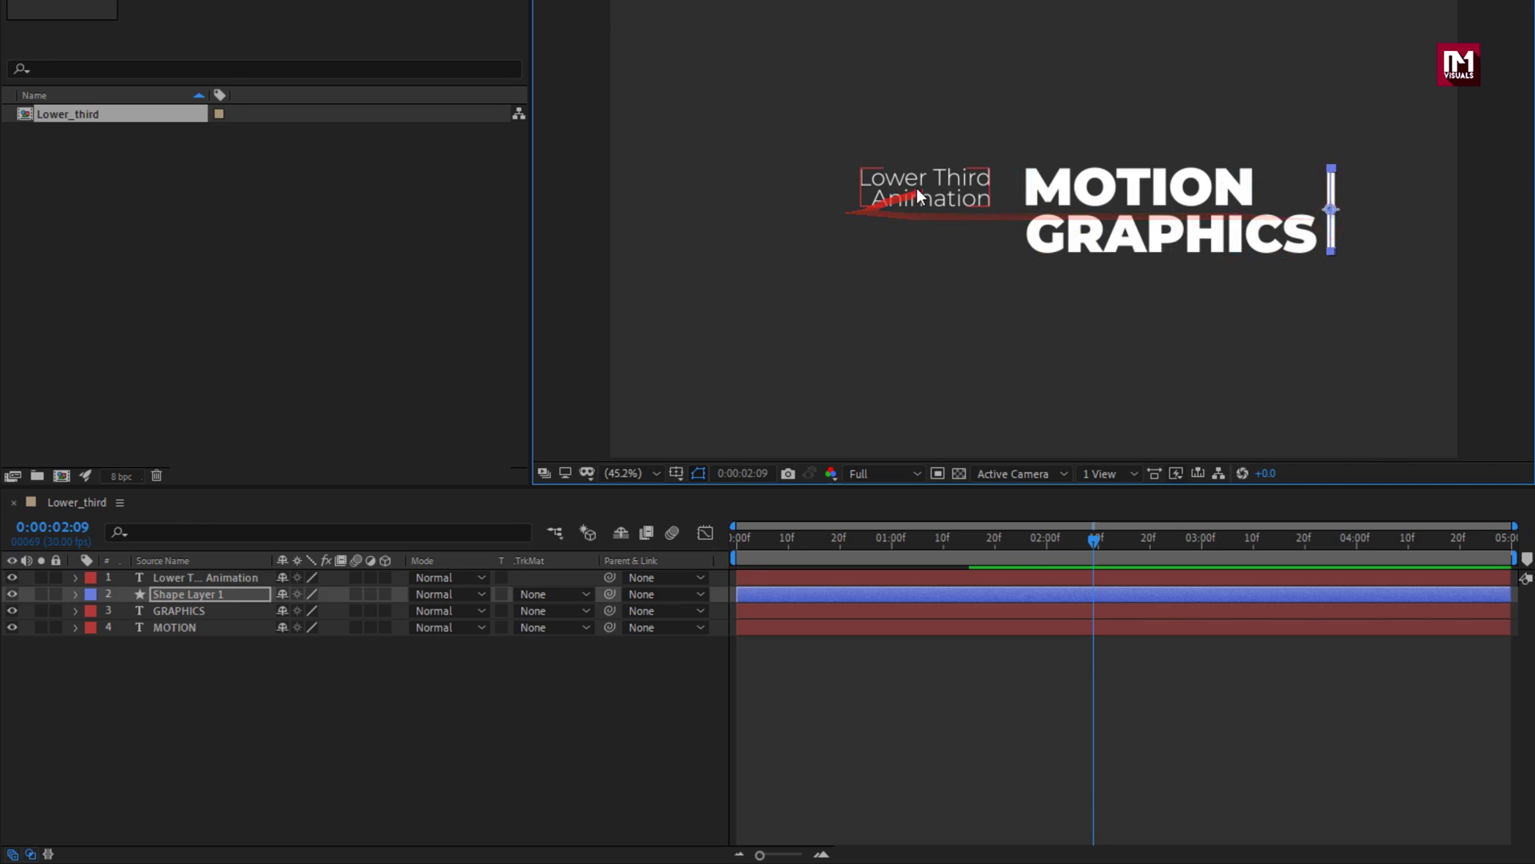
{"action": "left_click_drag", "start_coordinate": [910, 185], "coordinate": [1377, 186]}
{"action": "left_click", "coordinate": [1202, 243]}
{"action": "left_click_drag", "start_coordinate": [1154, 190], "coordinate": [1216, 192]}
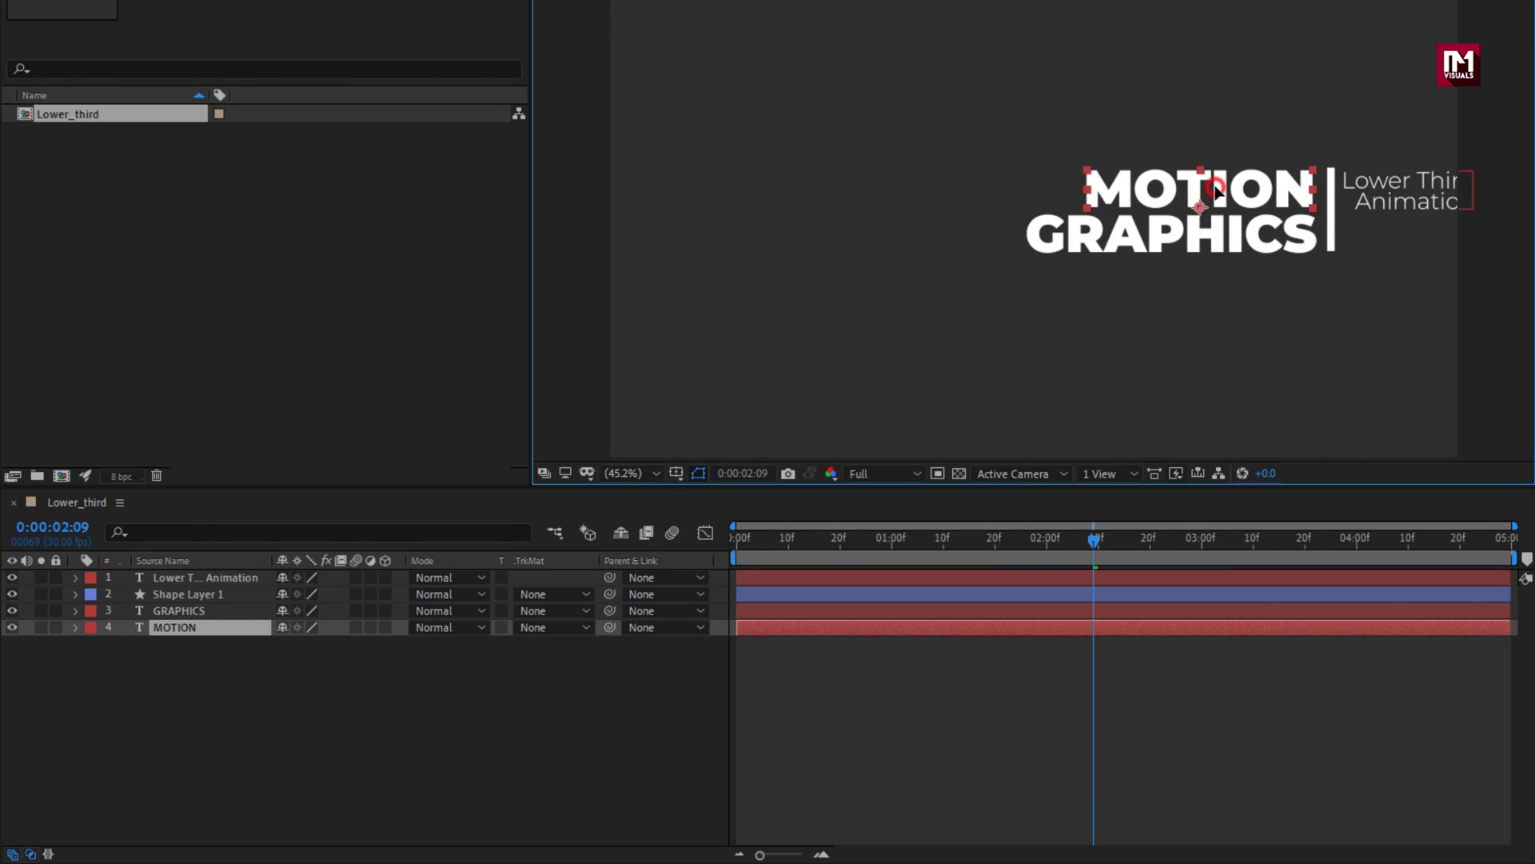
{"action": "left_click", "coordinate": [1365, 193]}
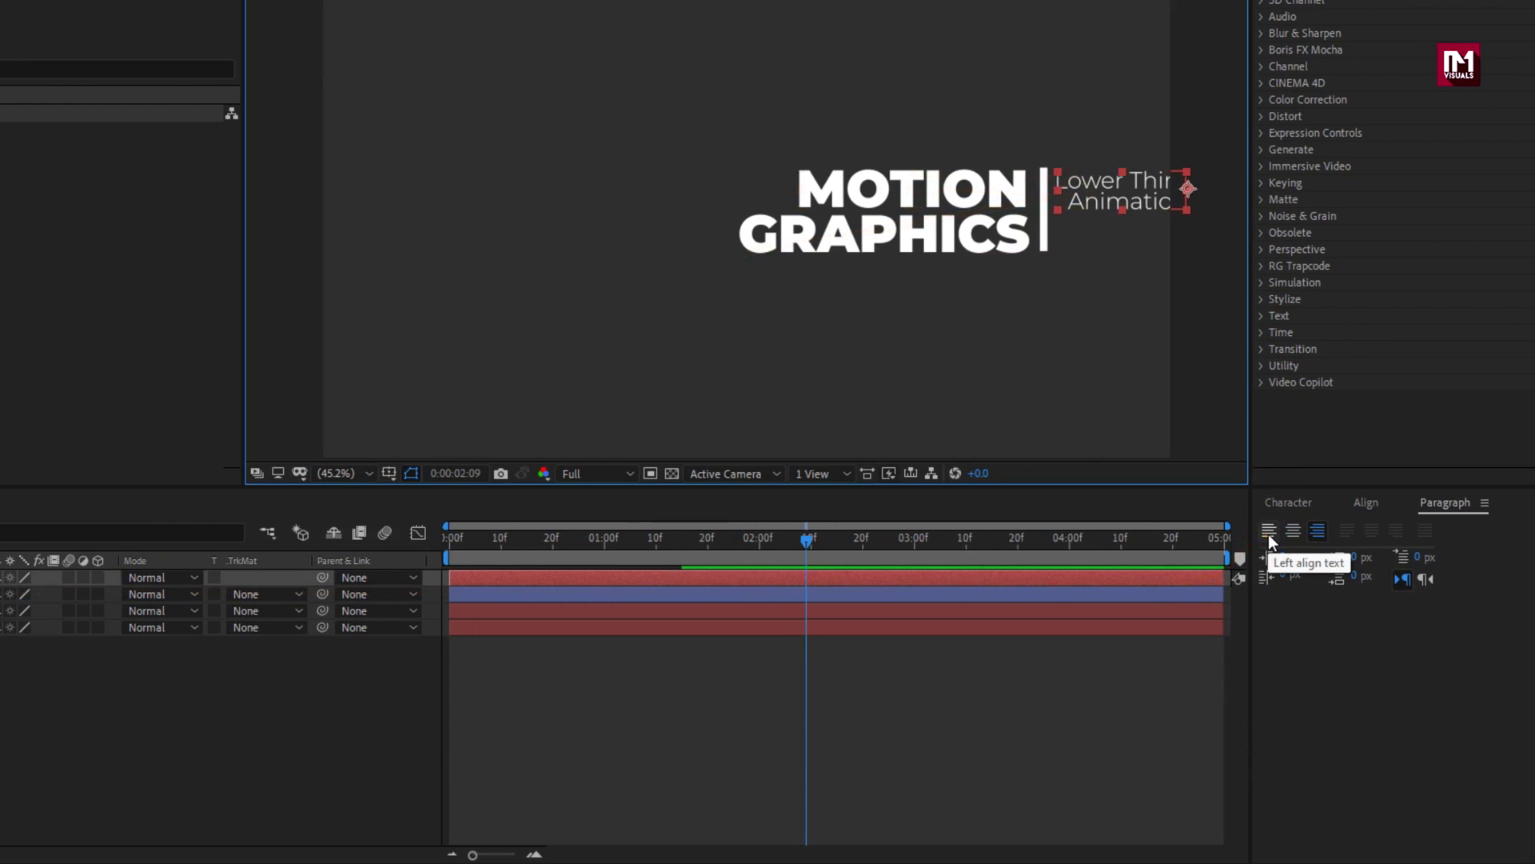
- Left-align the subtext beside the white line and set its Animator 1 Position to -50
{"action": "left_click", "coordinate": [1268, 534]}
{"action": "left_click_drag", "start_coordinate": [1201, 210], "coordinate": [1069, 187]}
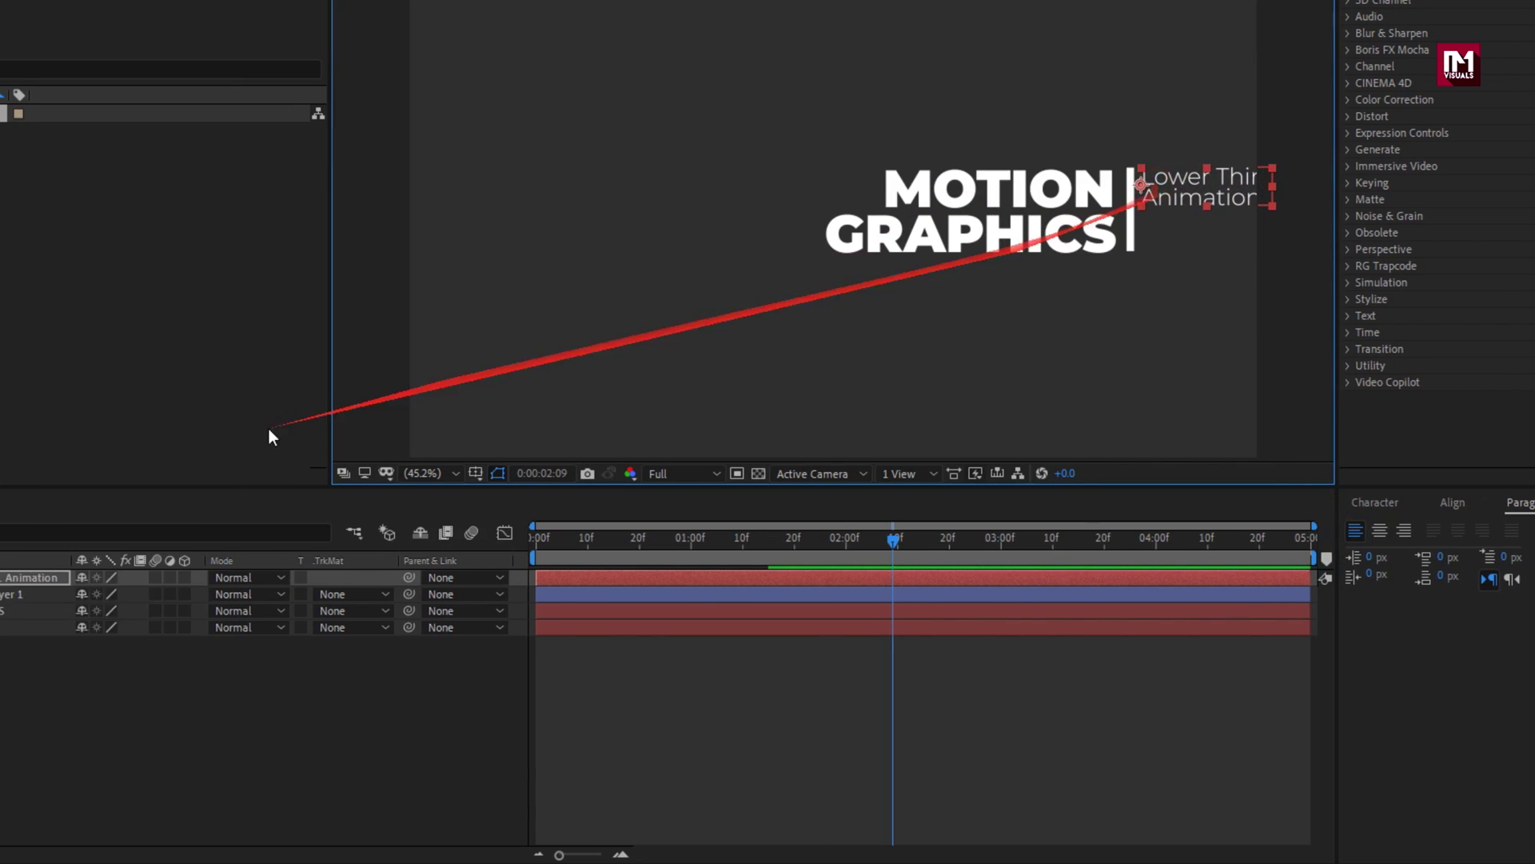
{"action": "left_click", "coordinate": [75, 577]}
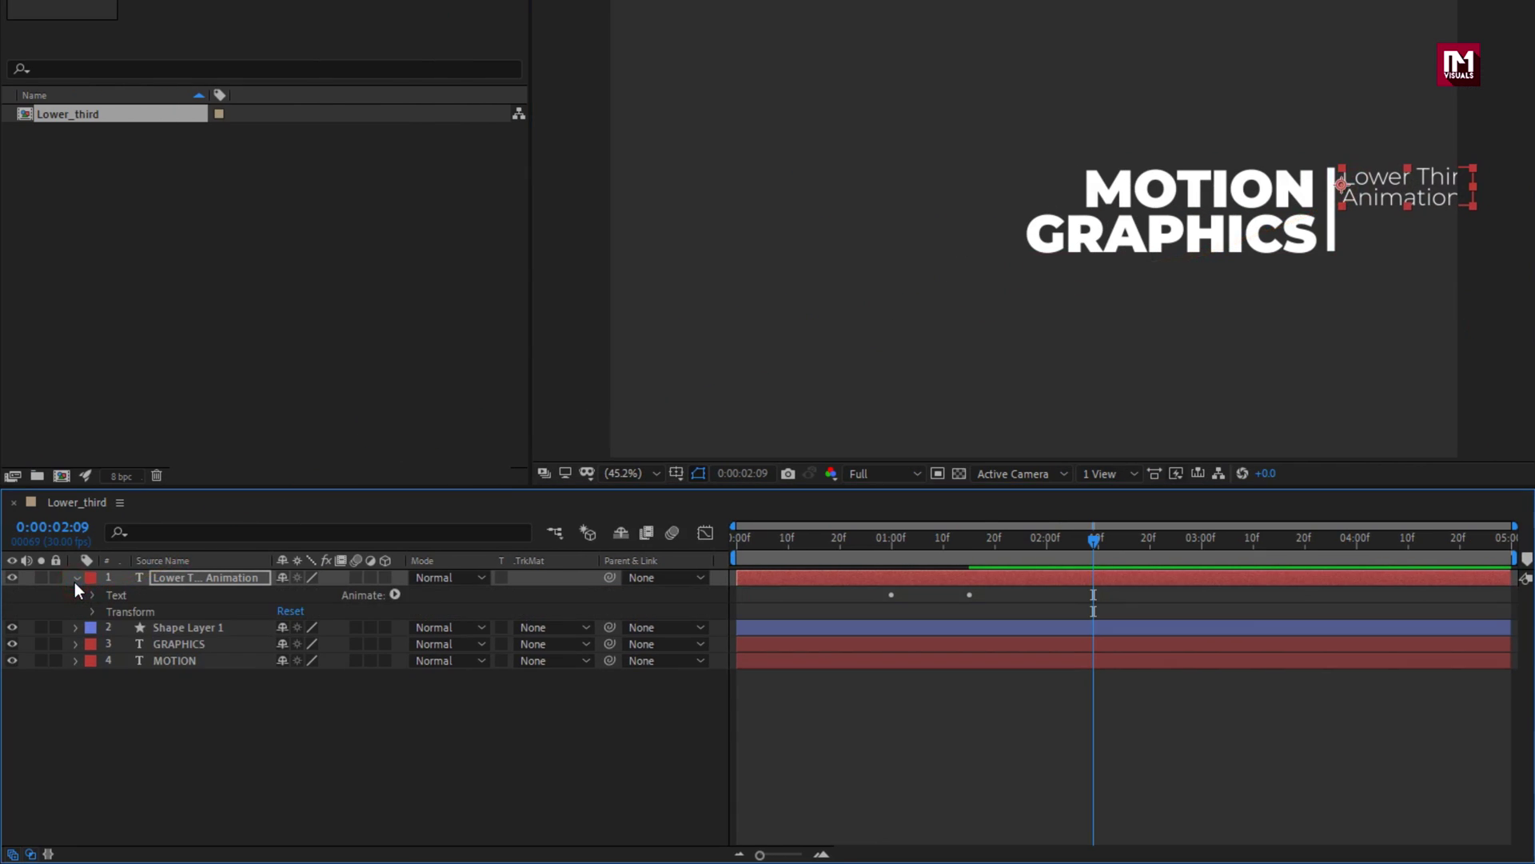
{"action": "left_click", "coordinate": [93, 596]}
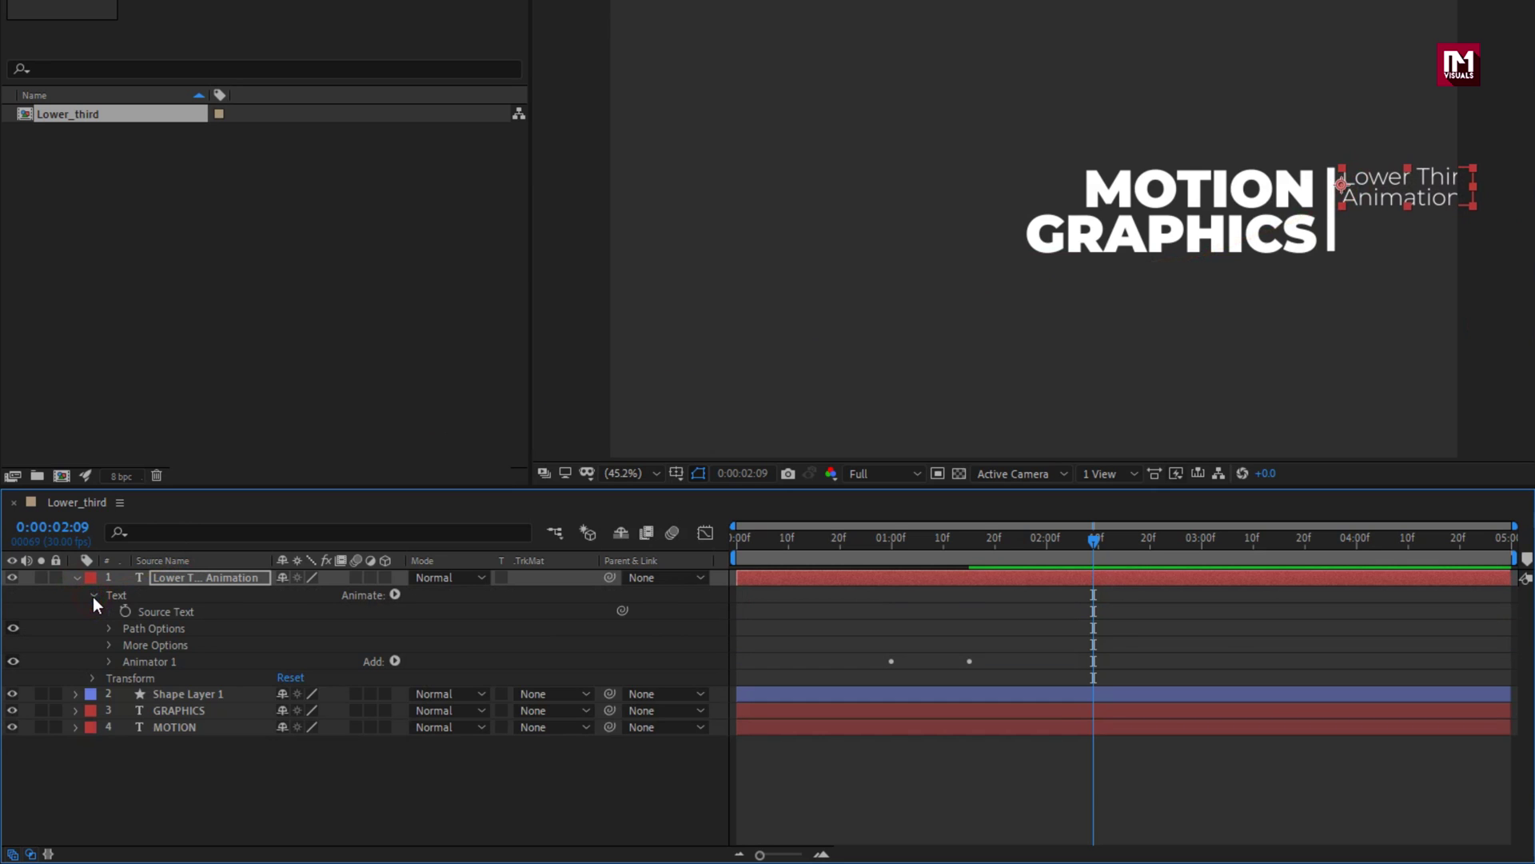
{"action": "left_click", "coordinate": [110, 663]}
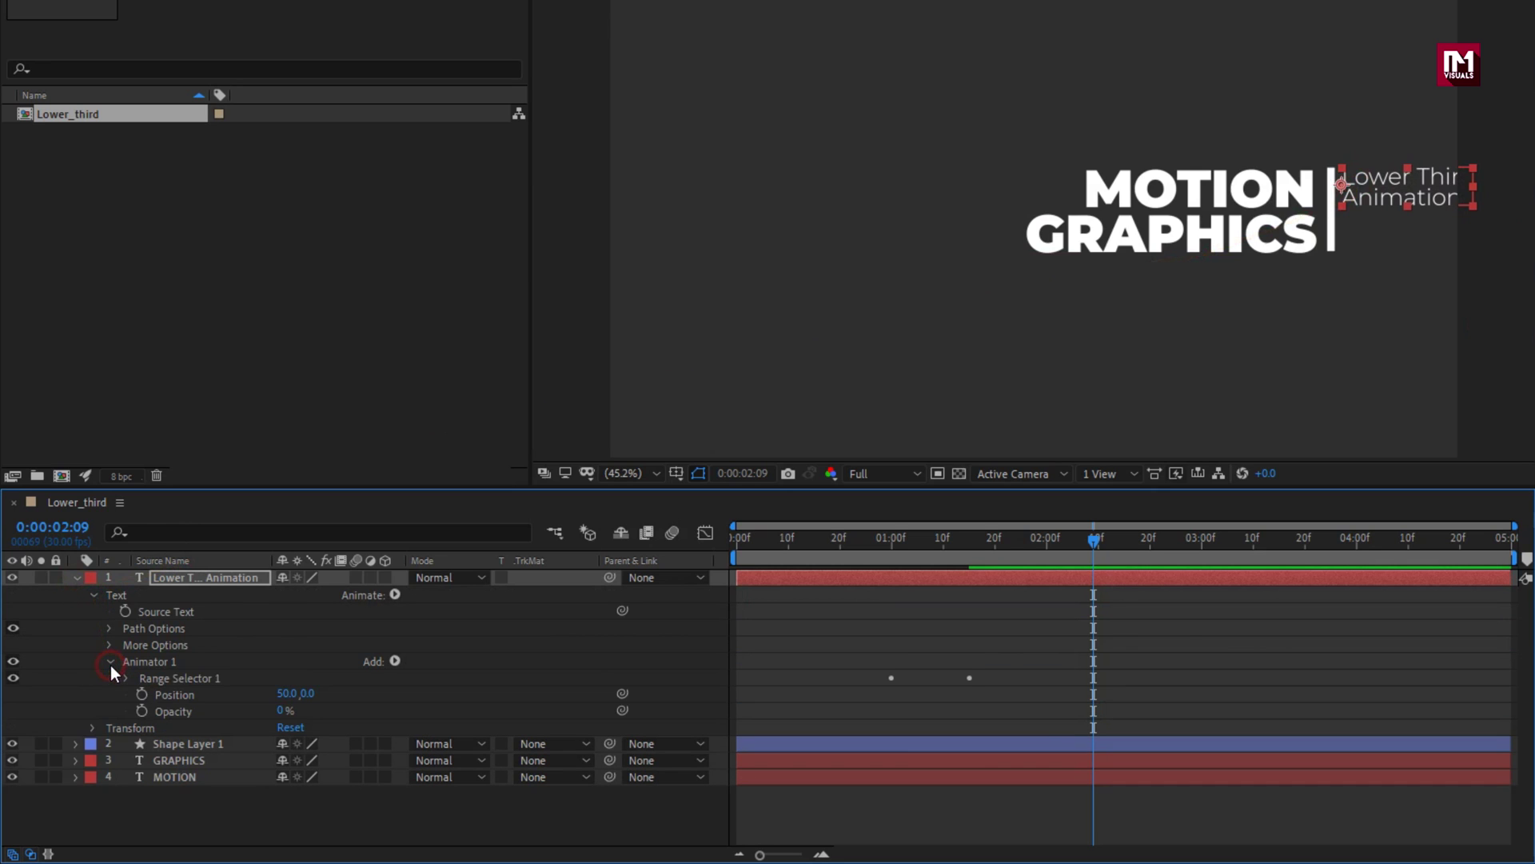
{"action": "left_click", "coordinate": [242, 699]}
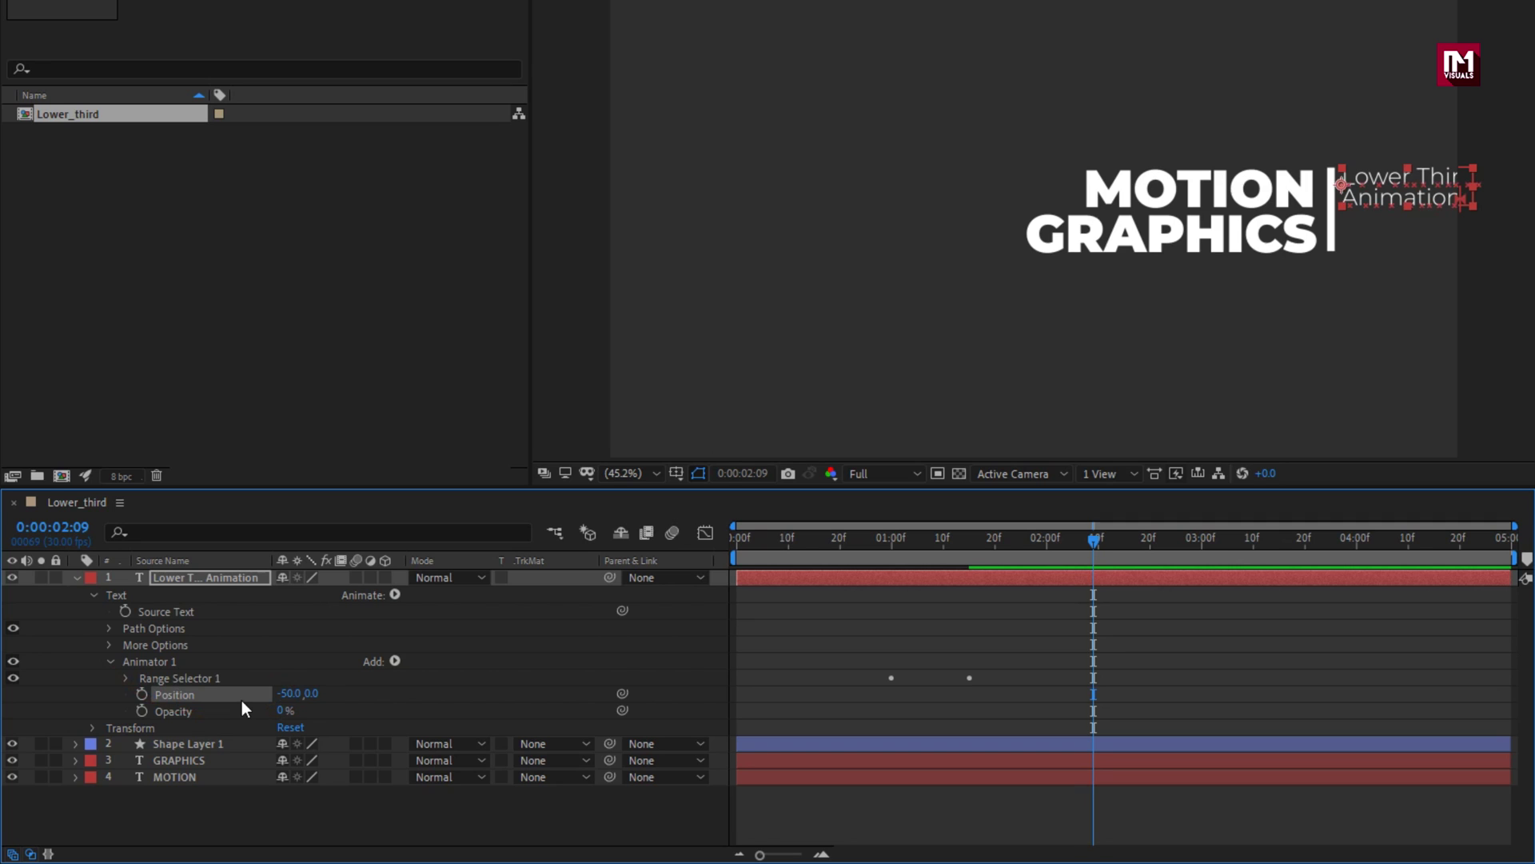
{"action": "left_click", "coordinate": [77, 577]}
- Shift all four layers left toward centre and preview from the start
{"action": "left_click_drag", "start_coordinate": [194, 664], "coordinate": [179, 582]}
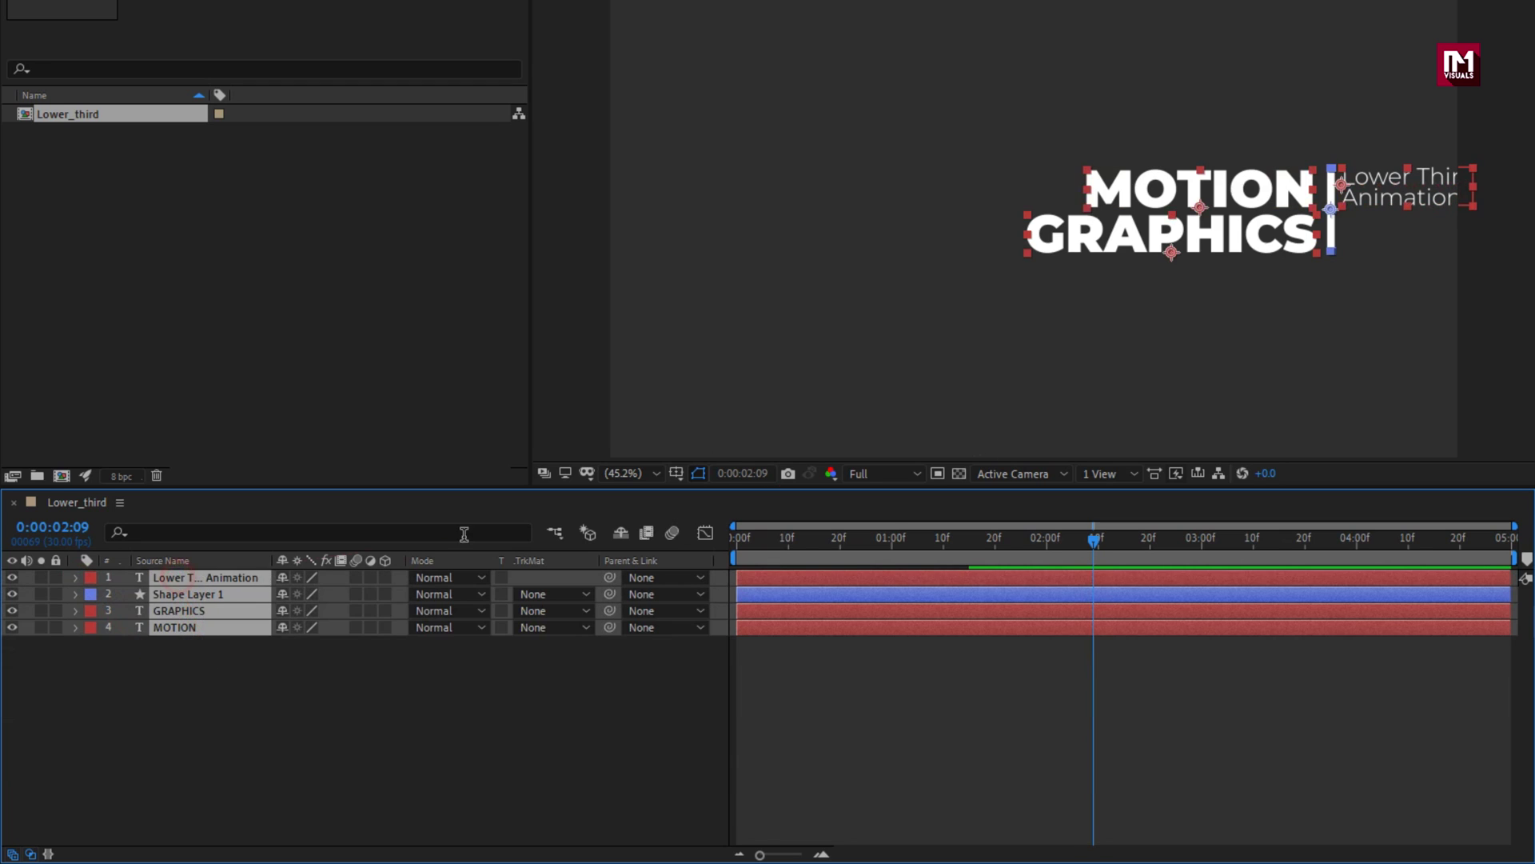
{"action": "left_click_drag", "start_coordinate": [1243, 195], "coordinate": [1011, 202]}
{"action": "key", "text": "Home"}
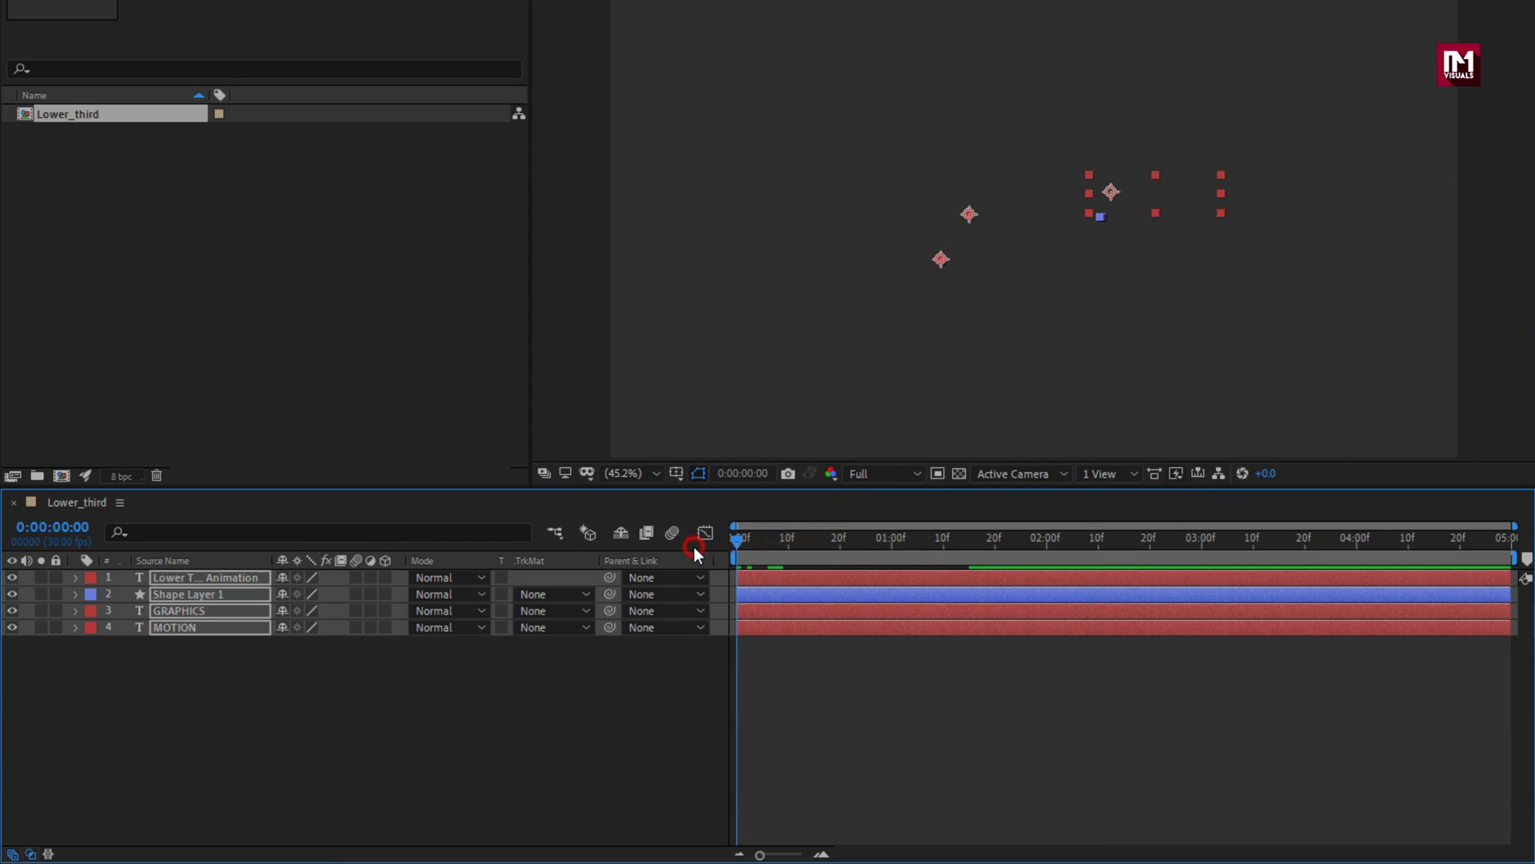
{"action": "left_click", "coordinate": [686, 665]}
{"action": "key", "text": "space"}
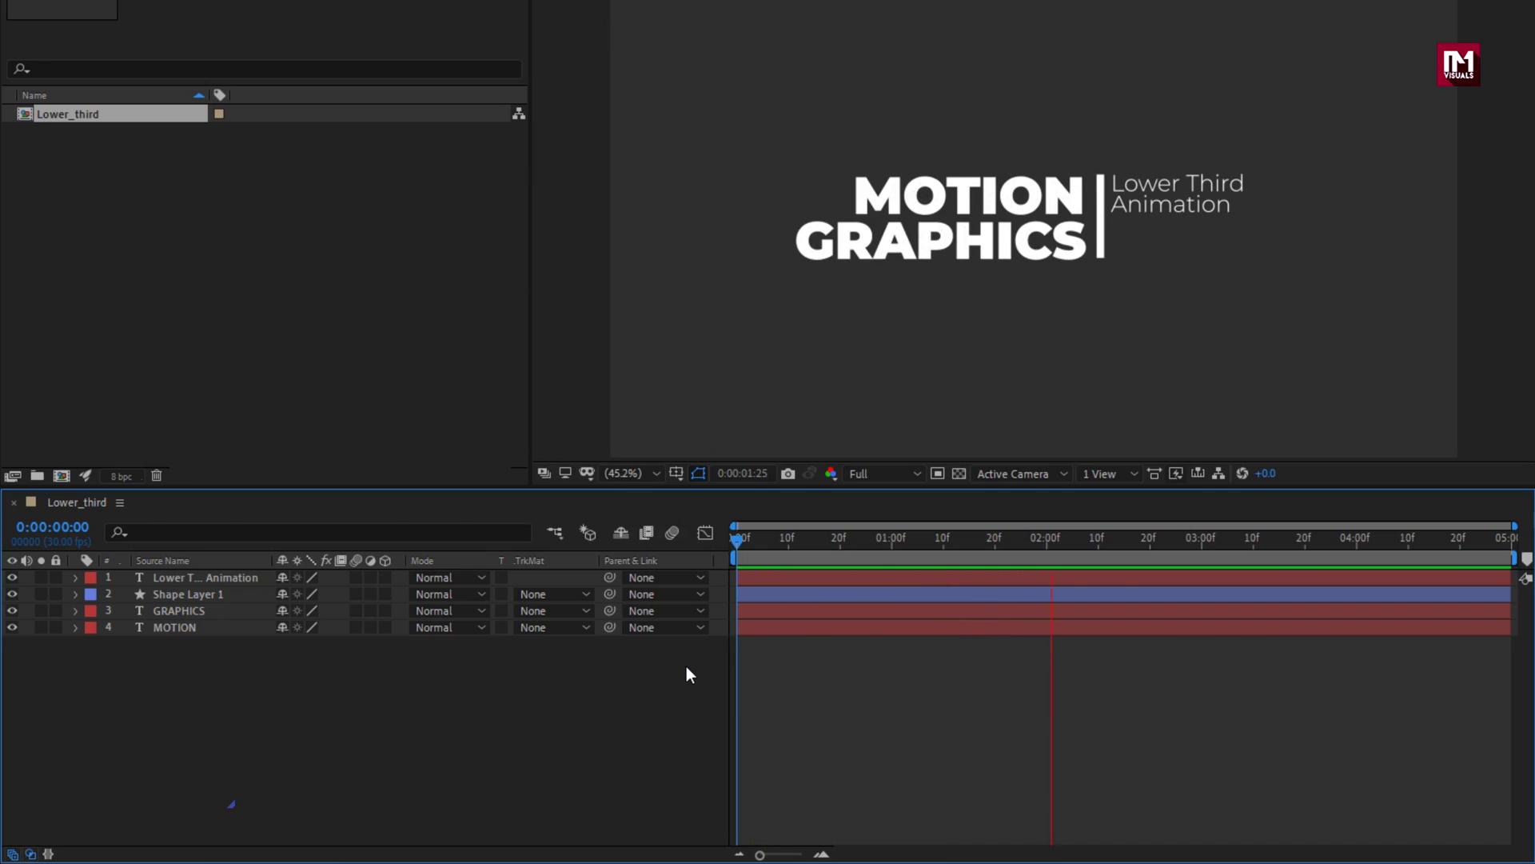
{"action": "key", "text": "space"}
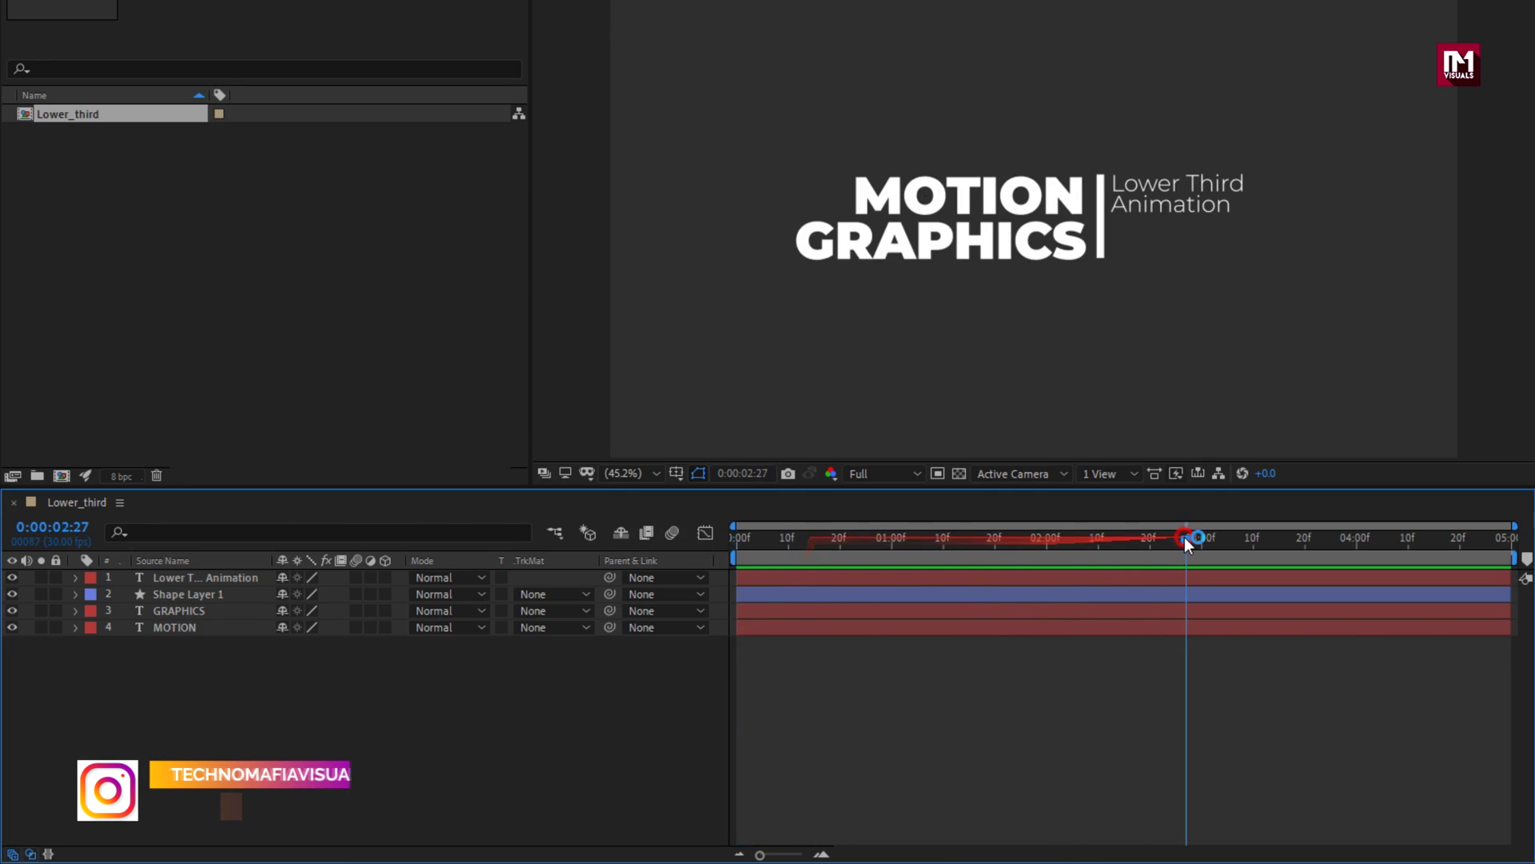
- Pre-compose all four layers into a new comp named Title
{"action": "key", "text": "ctrl+a"}
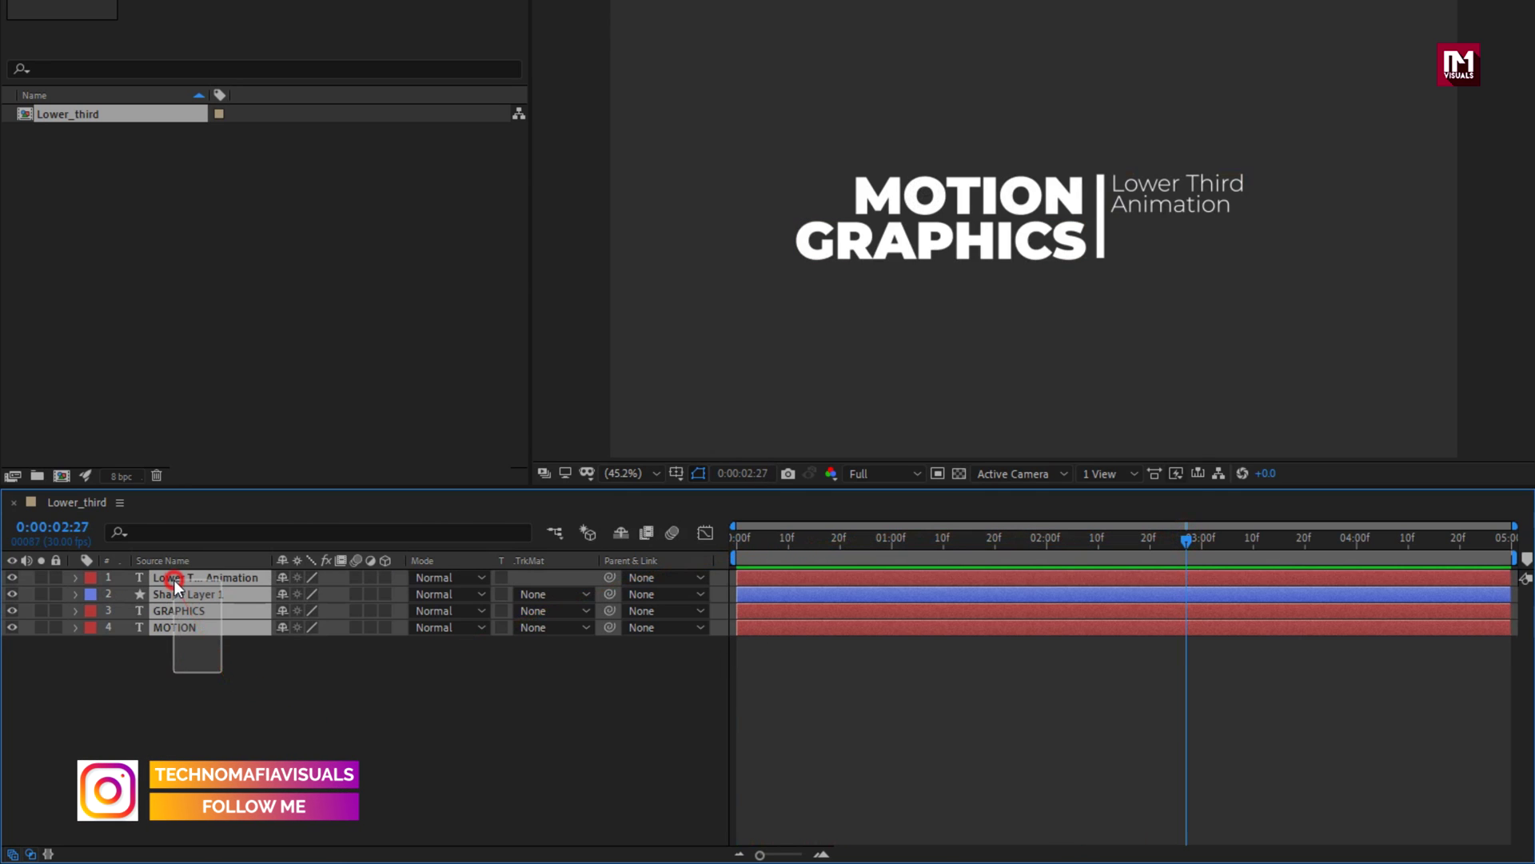
{"action": "right_click", "coordinate": [175, 579]}
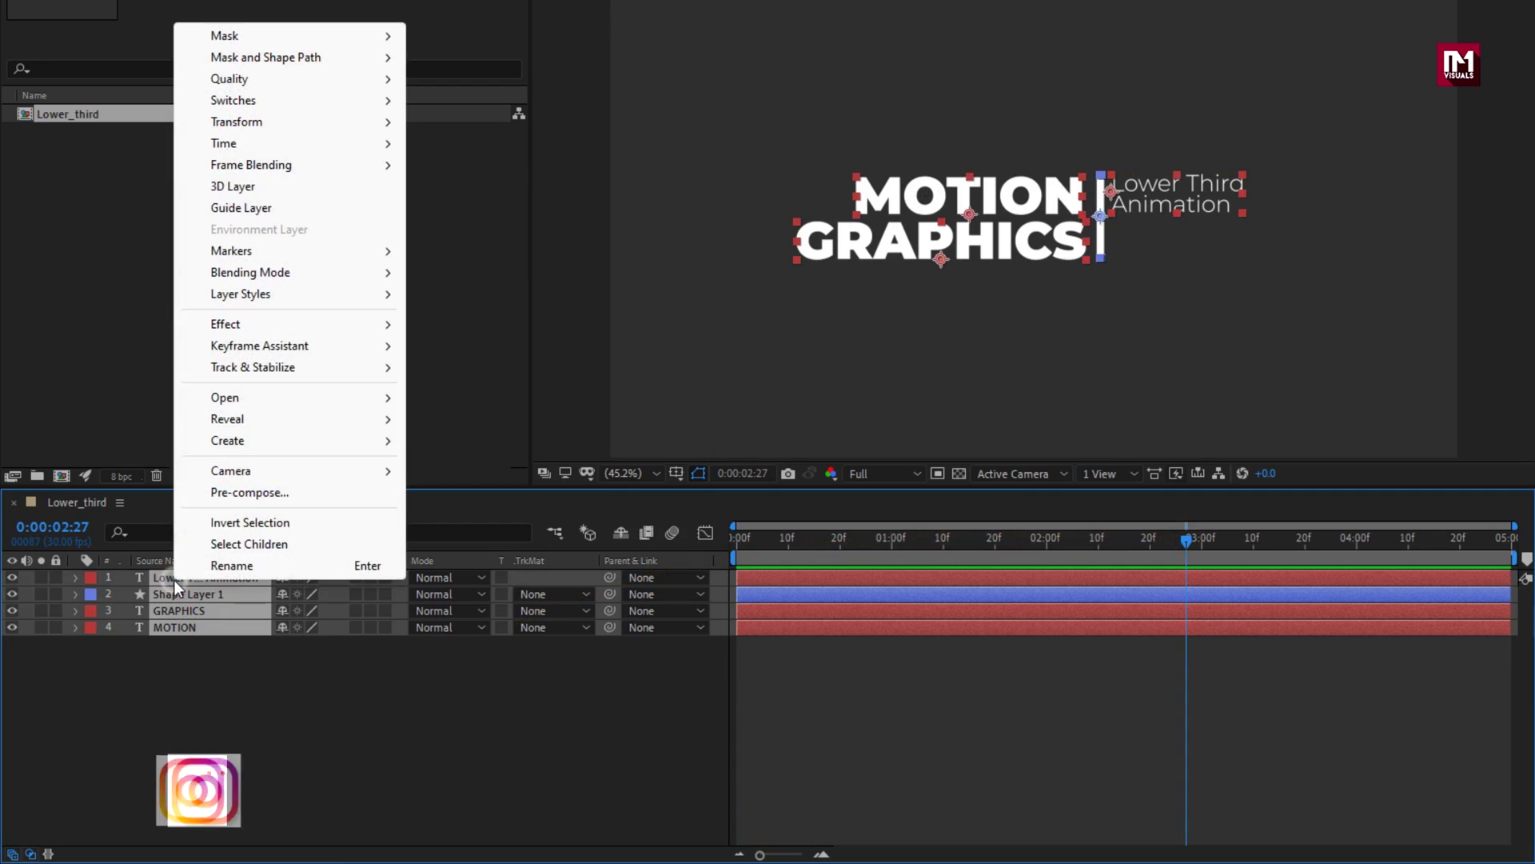
{"action": "left_click", "coordinate": [221, 487]}
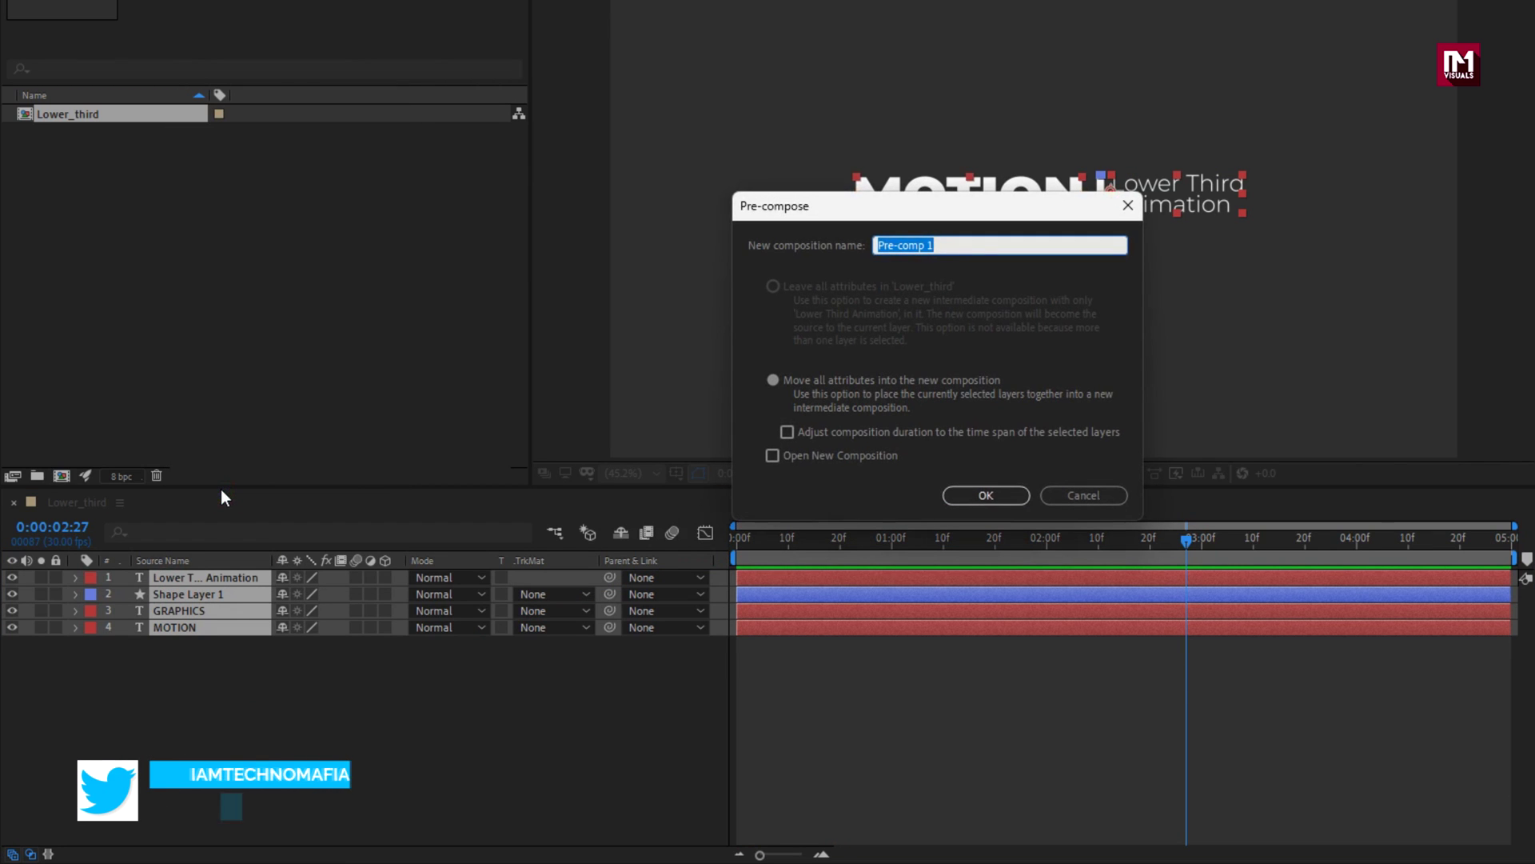
{"action": "type", "text": "Title"}
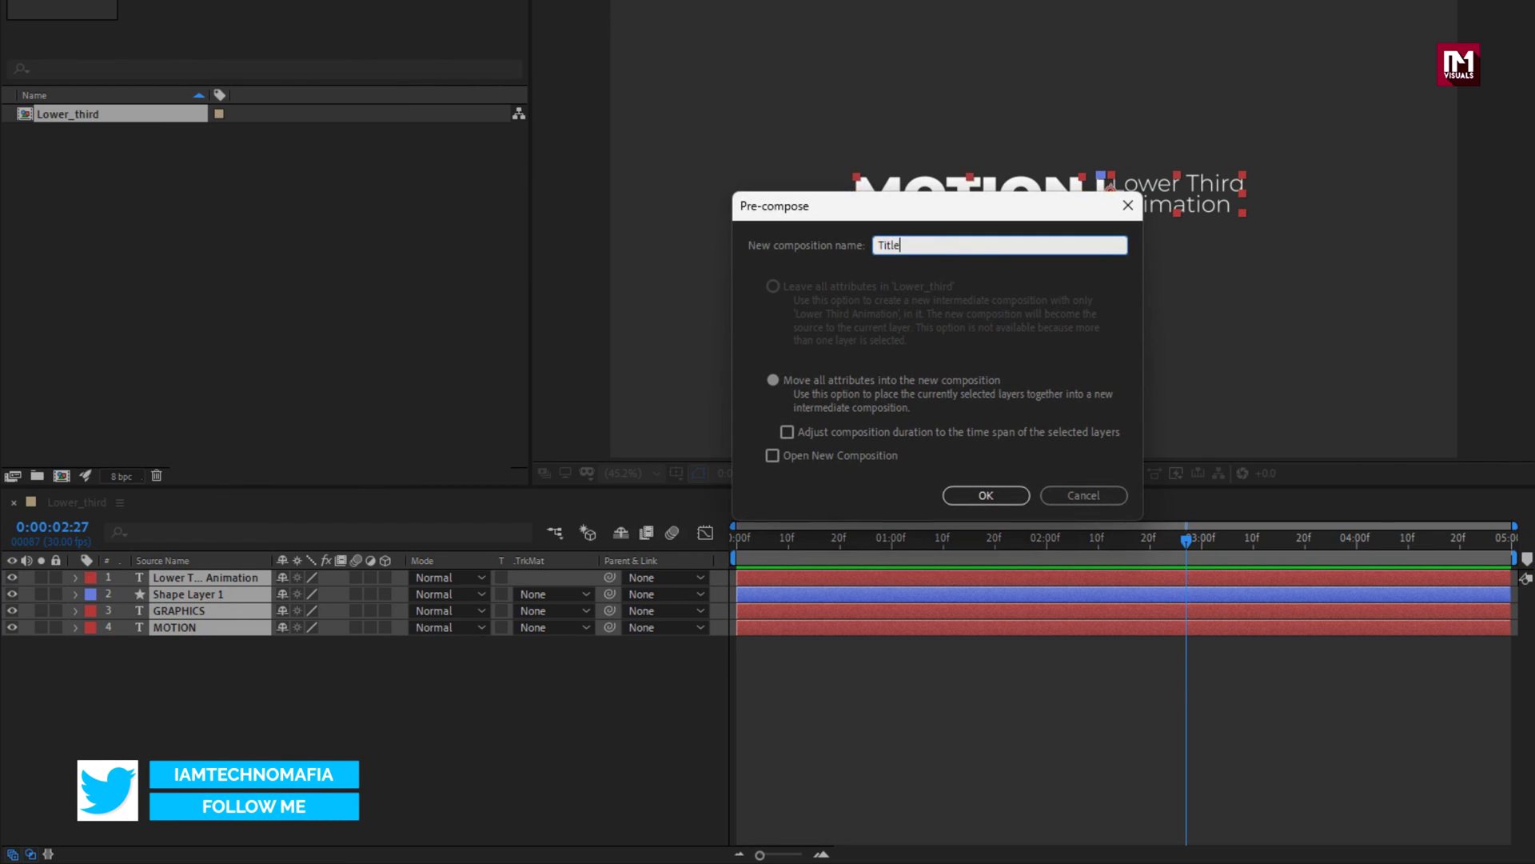
{"action": "left_click", "coordinate": [957, 497]}
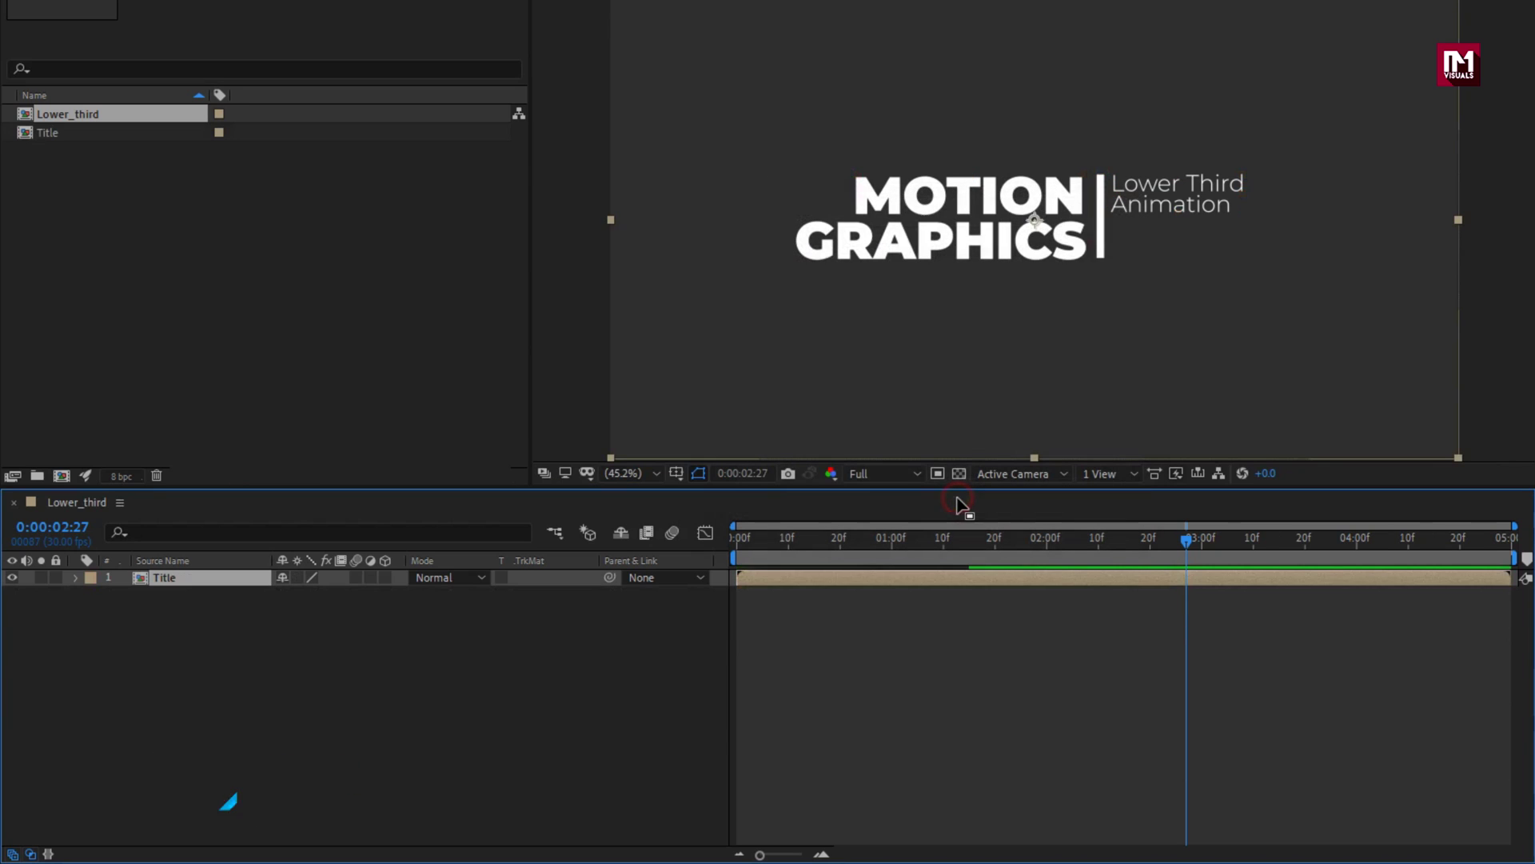
- Enable time remapping on the Title layer and add a keyframe at 0:00:02:00
{"action": "right_click", "coordinate": [208, 579]}
{"action": "mouse_move", "coordinate": [286, 149]}
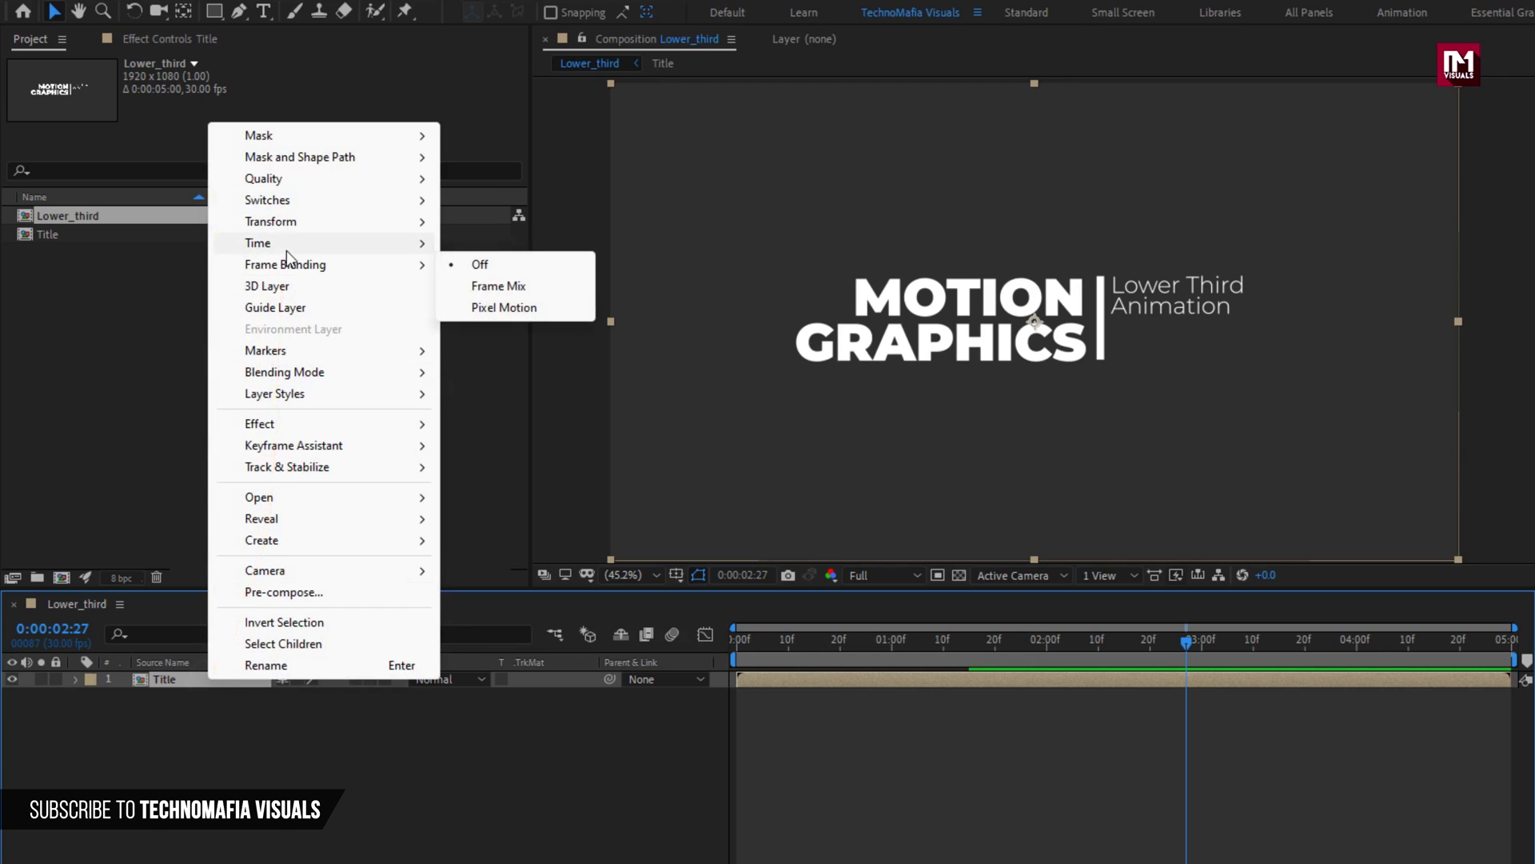
{"action": "mouse_move", "coordinate": [288, 242]}
{"action": "left_click", "coordinate": [571, 242]}
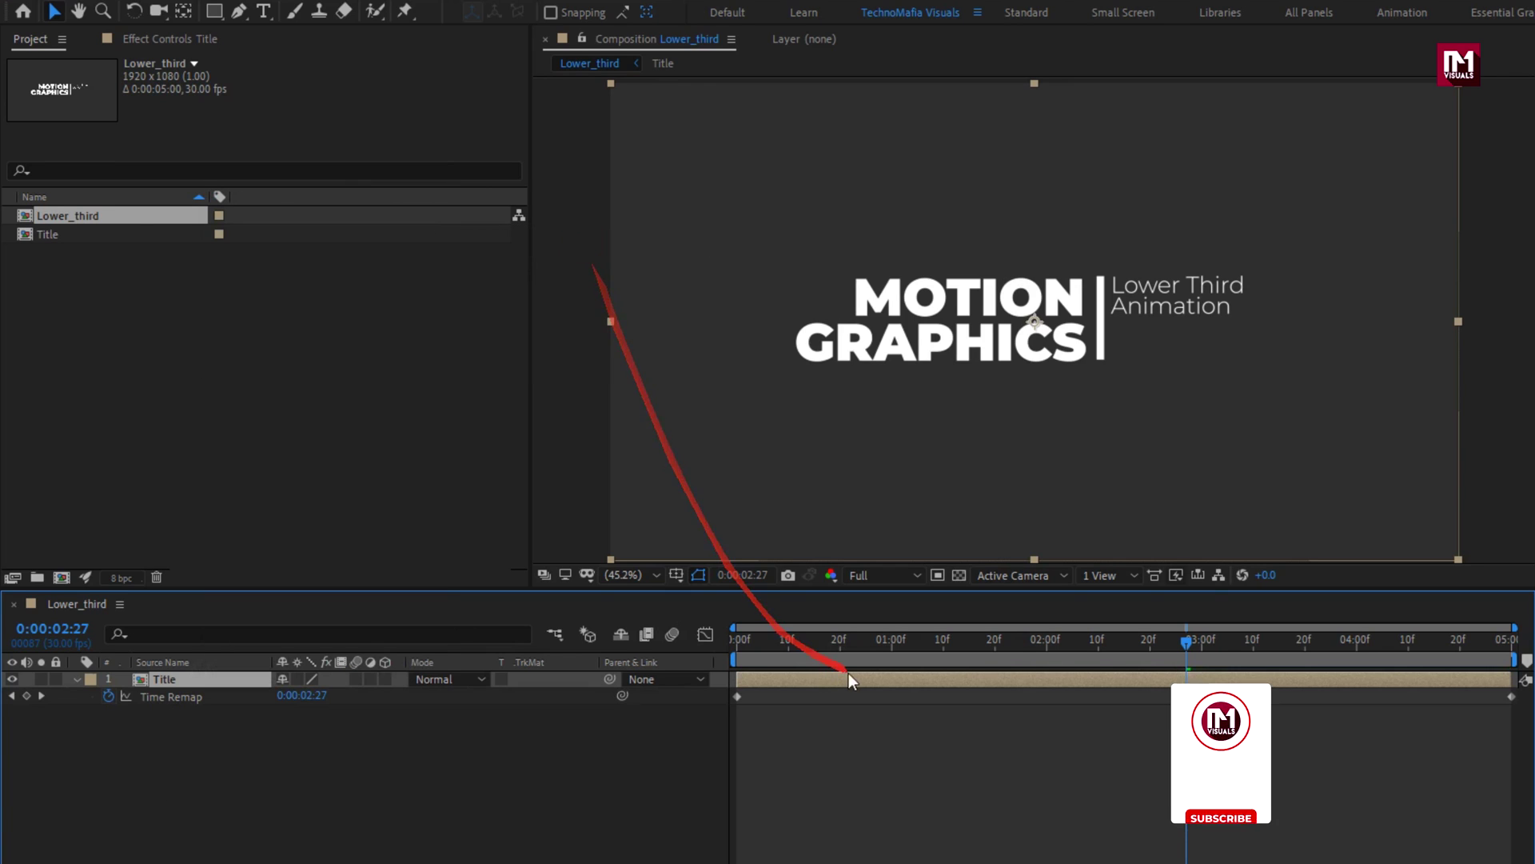
{"action": "left_click", "coordinate": [1048, 655]}
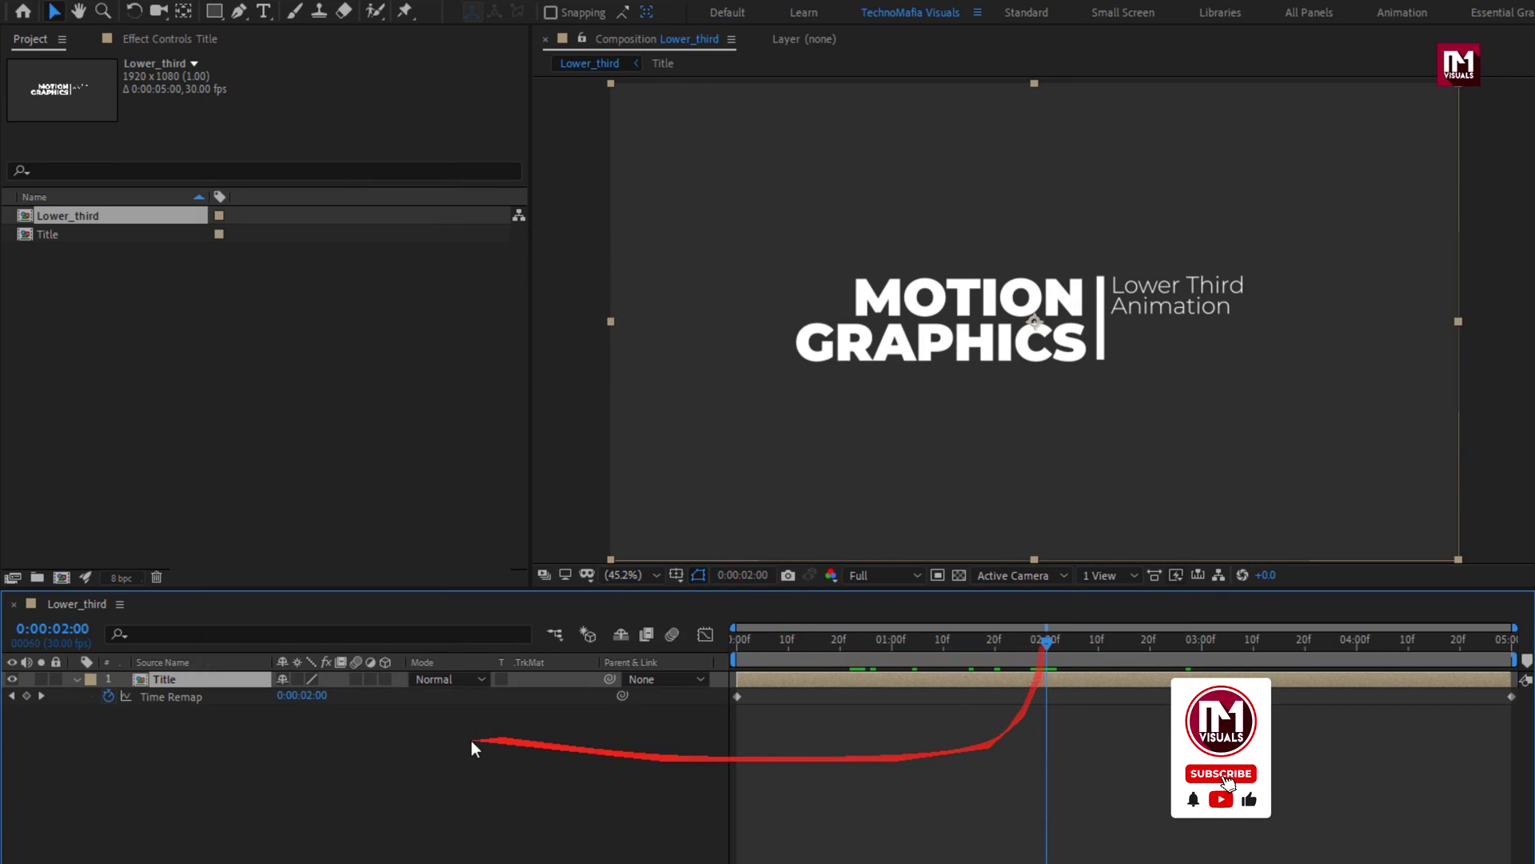
{"action": "left_click", "coordinate": [26, 696]}
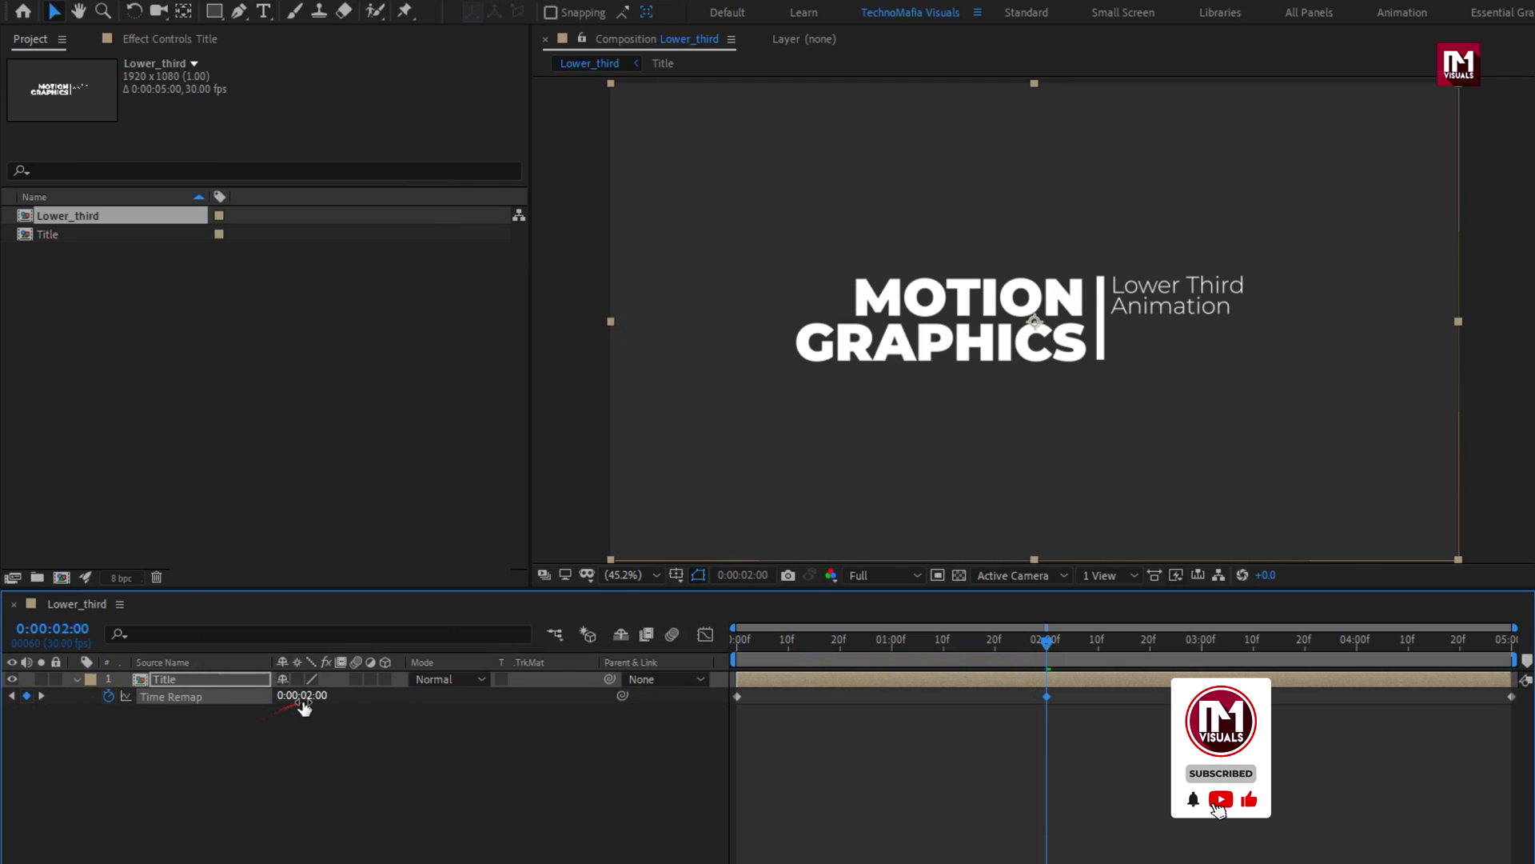
- Set the time remap to hold 2:00 at 3:00 and return to 0:00 at the end
{"action": "left_click_drag", "start_coordinate": [1131, 647], "coordinate": [1212, 649]}
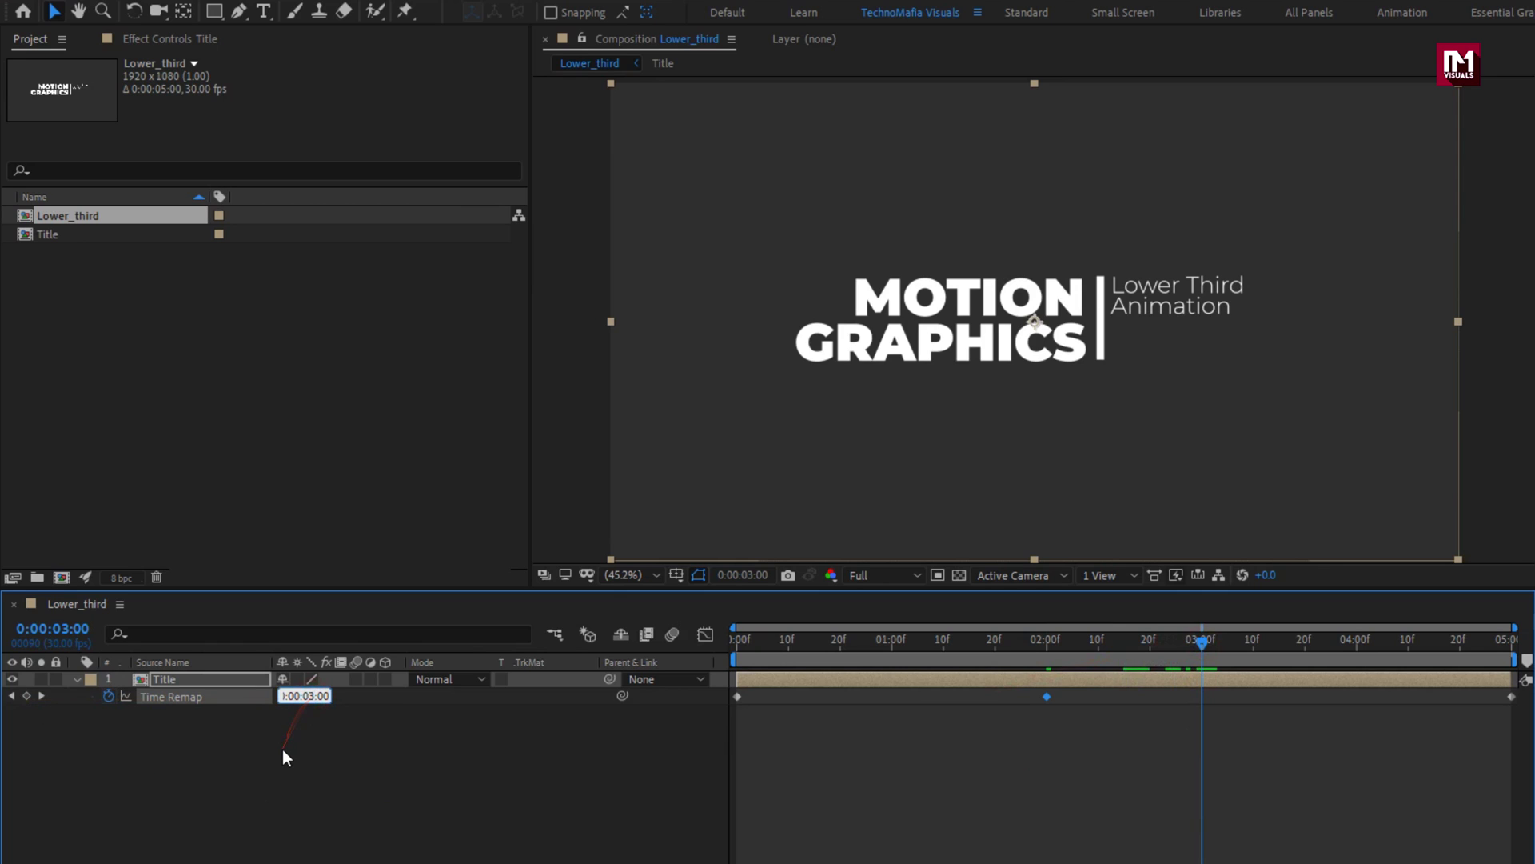
{"action": "key", "text": "BackSpace"}
{"action": "type", "text": "2"}
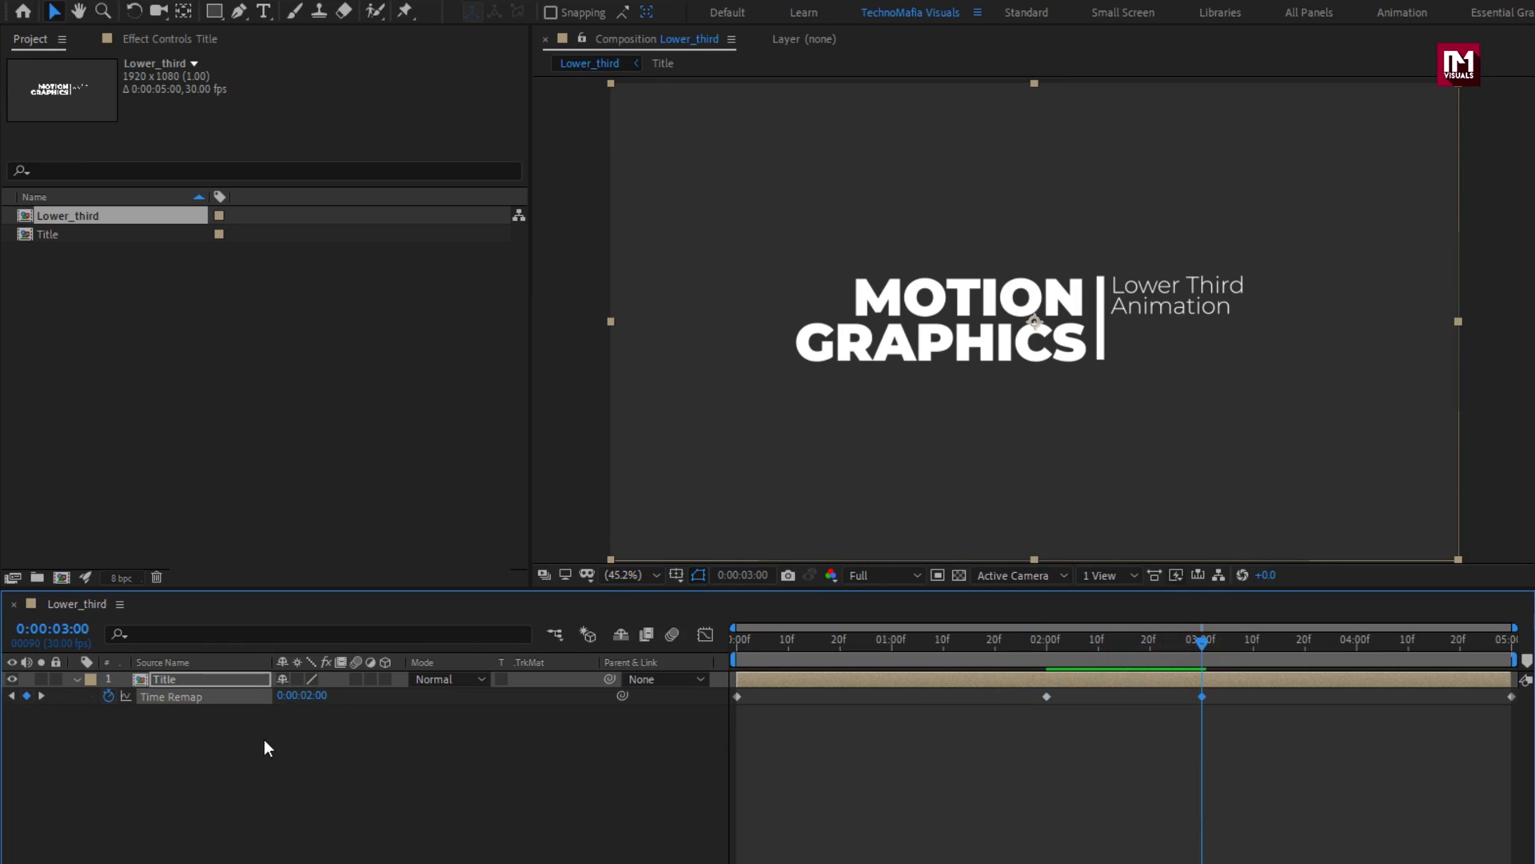
{"action": "left_click_drag", "start_coordinate": [1202, 642], "coordinate": [1523, 653]}
{"action": "left_click", "coordinate": [1510, 697]}
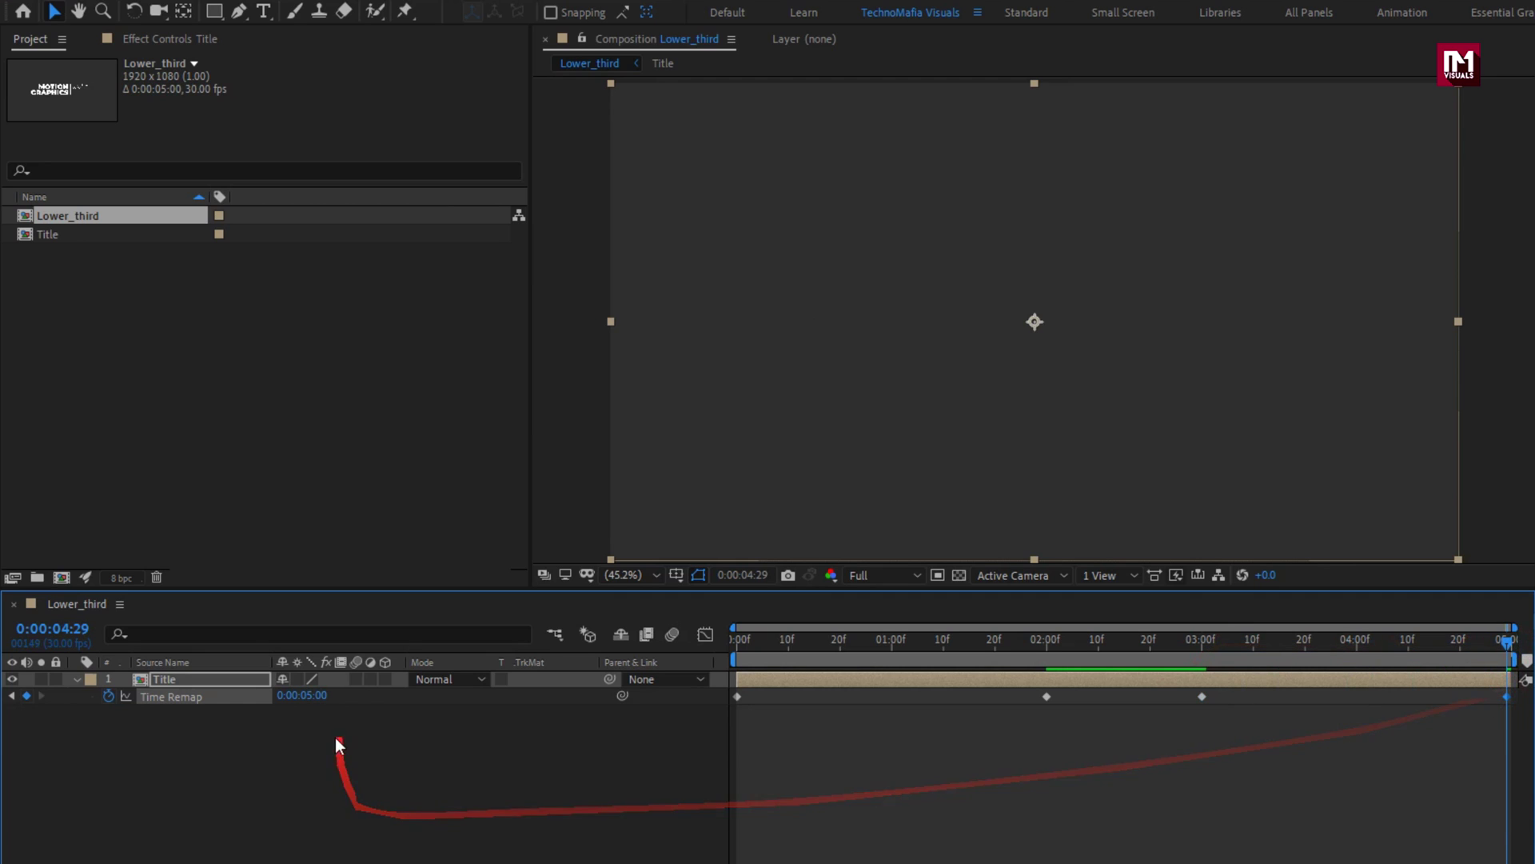
{"action": "left_click", "coordinate": [312, 697]}
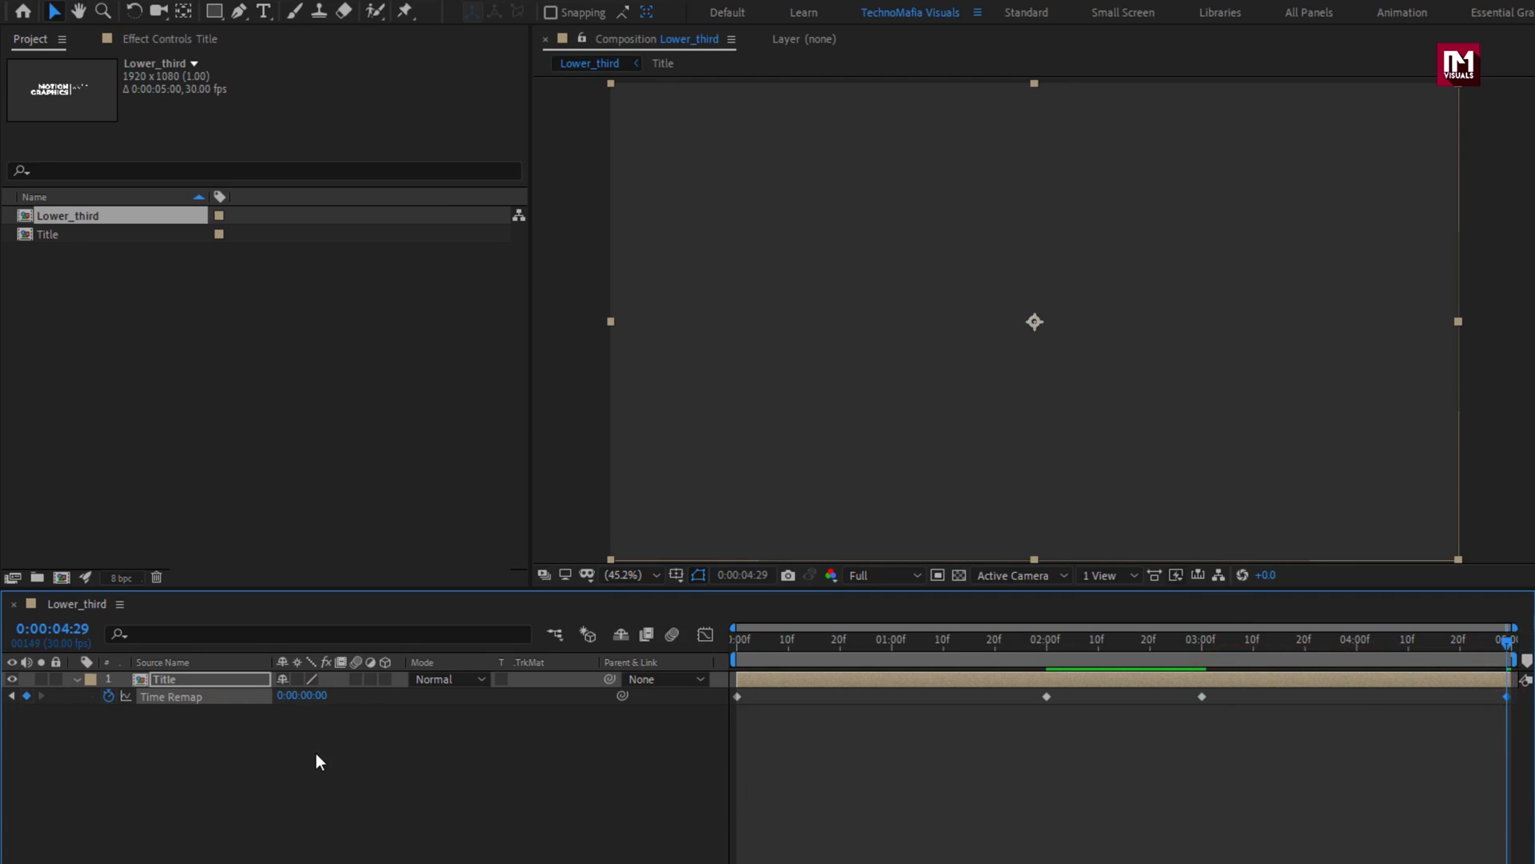
{"action": "left_click", "coordinate": [729, 648]}
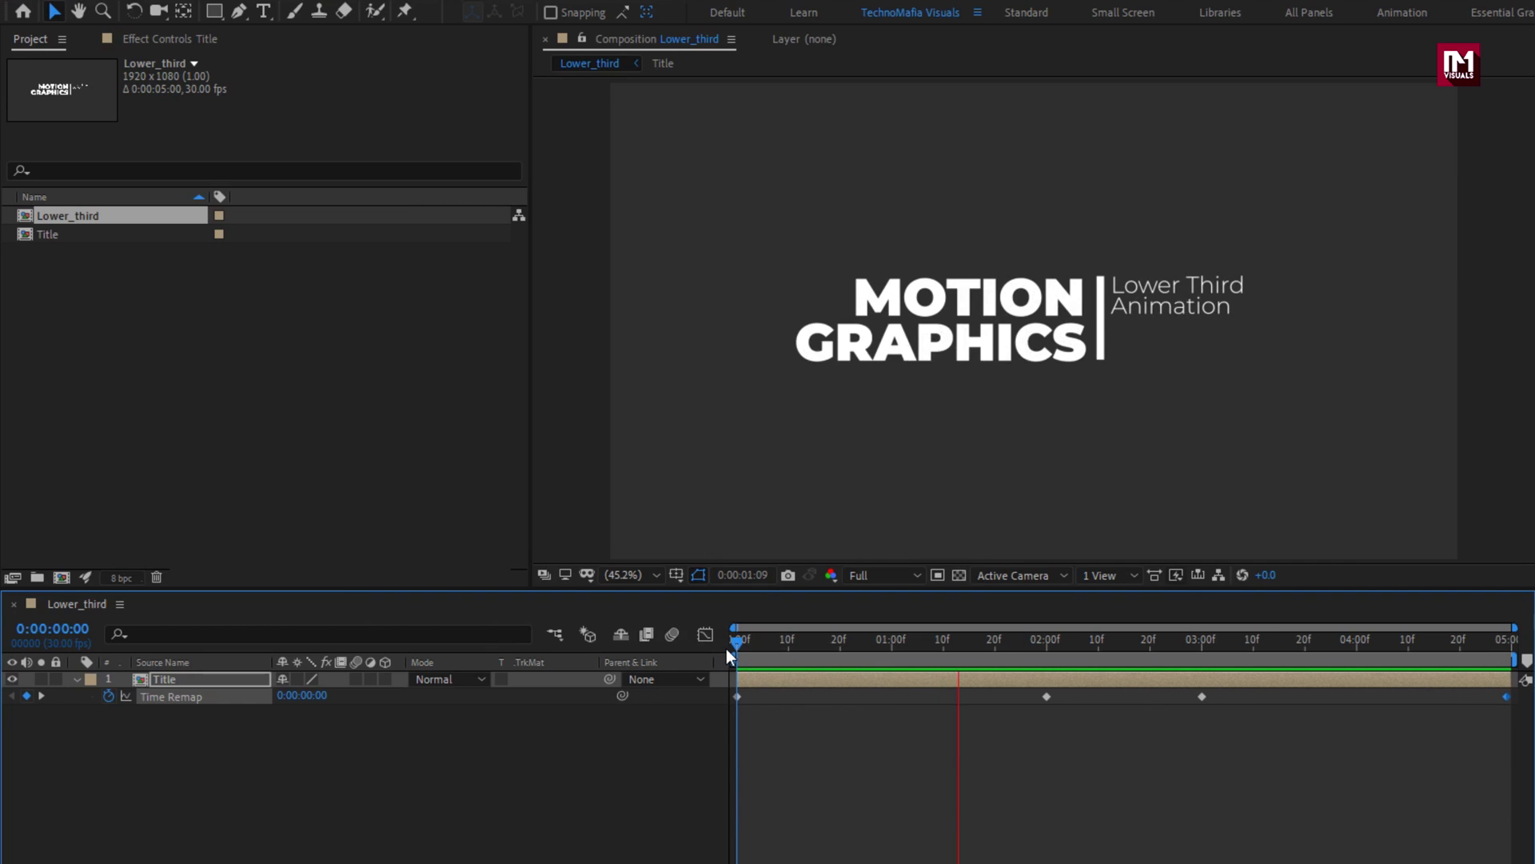
- Scale the Title layer to 37%, move it down-left in the frame, and preview
{"action": "key", "text": "s"}
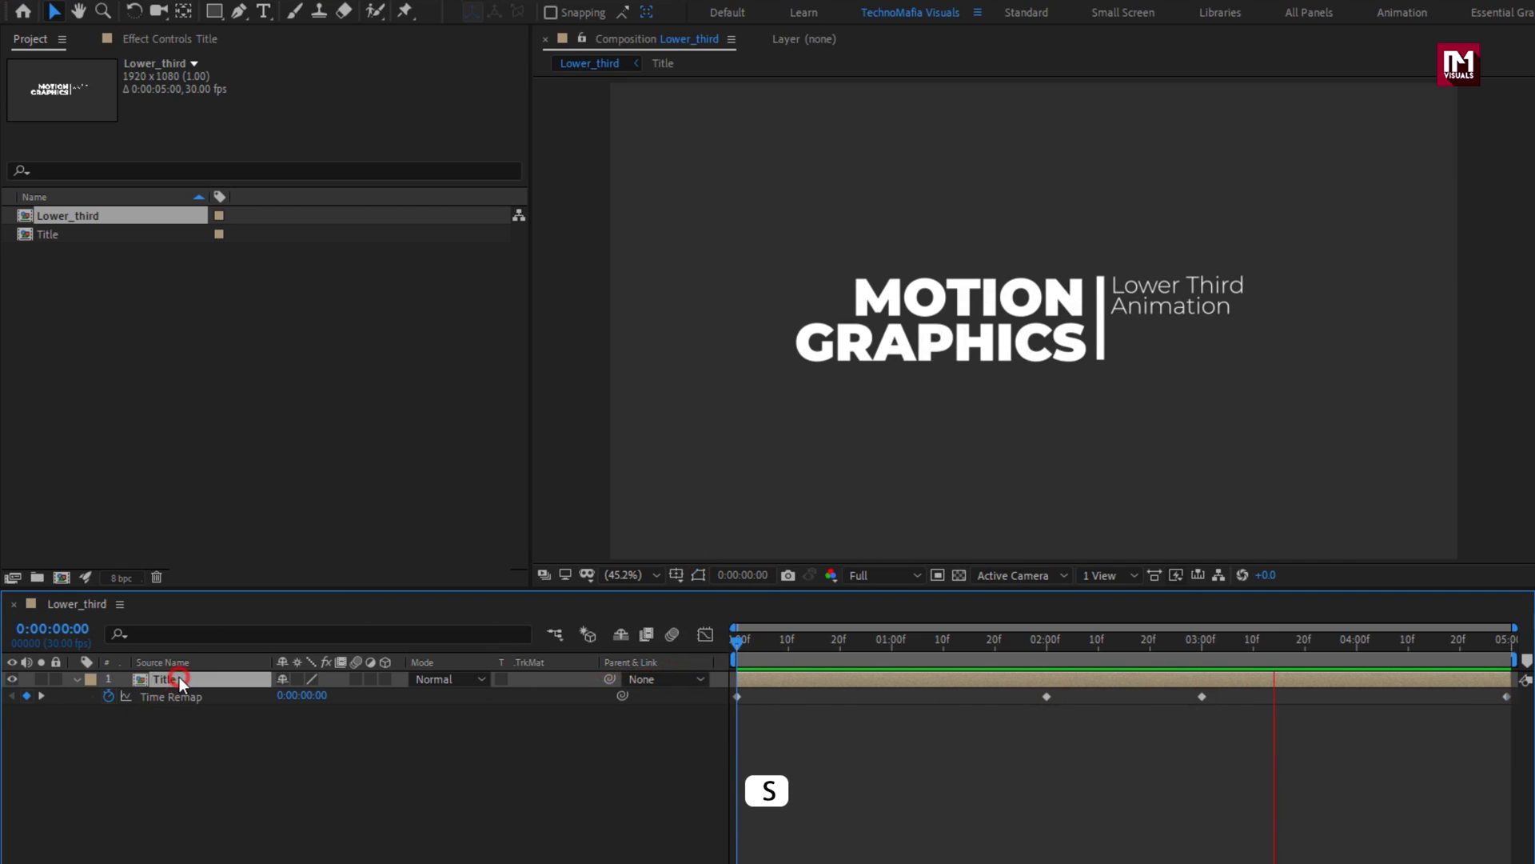
{"action": "key", "text": "s"}
{"action": "left_click_drag", "start_coordinate": [325, 702], "coordinate": [281, 703]}
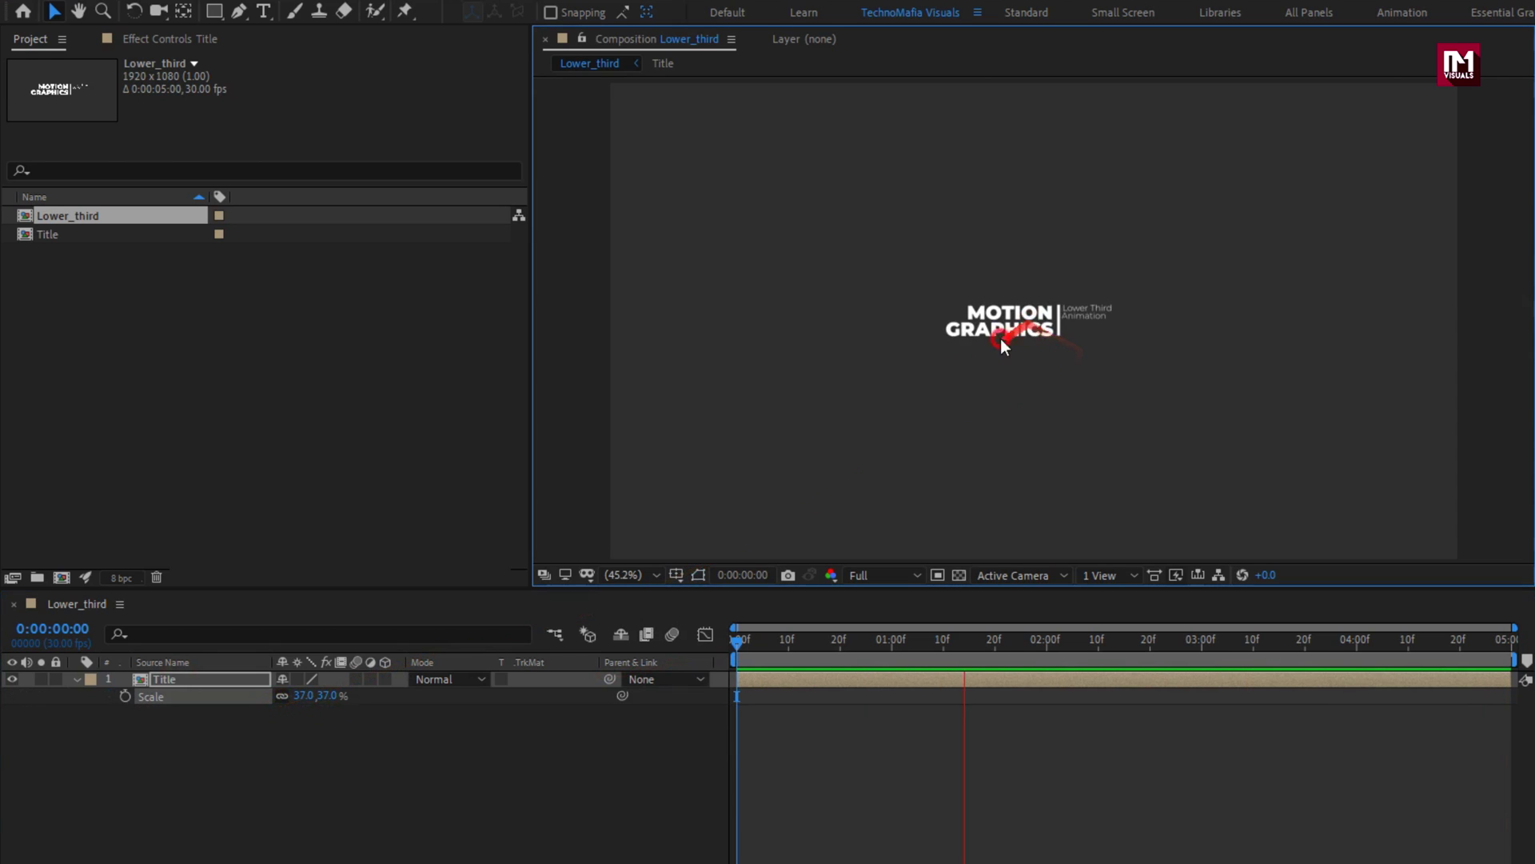
{"action": "left_click", "coordinate": [803, 459]}
{"action": "left_click_drag", "start_coordinate": [1000, 352], "coordinate": [786, 453]}
{"action": "key", "text": "space"}
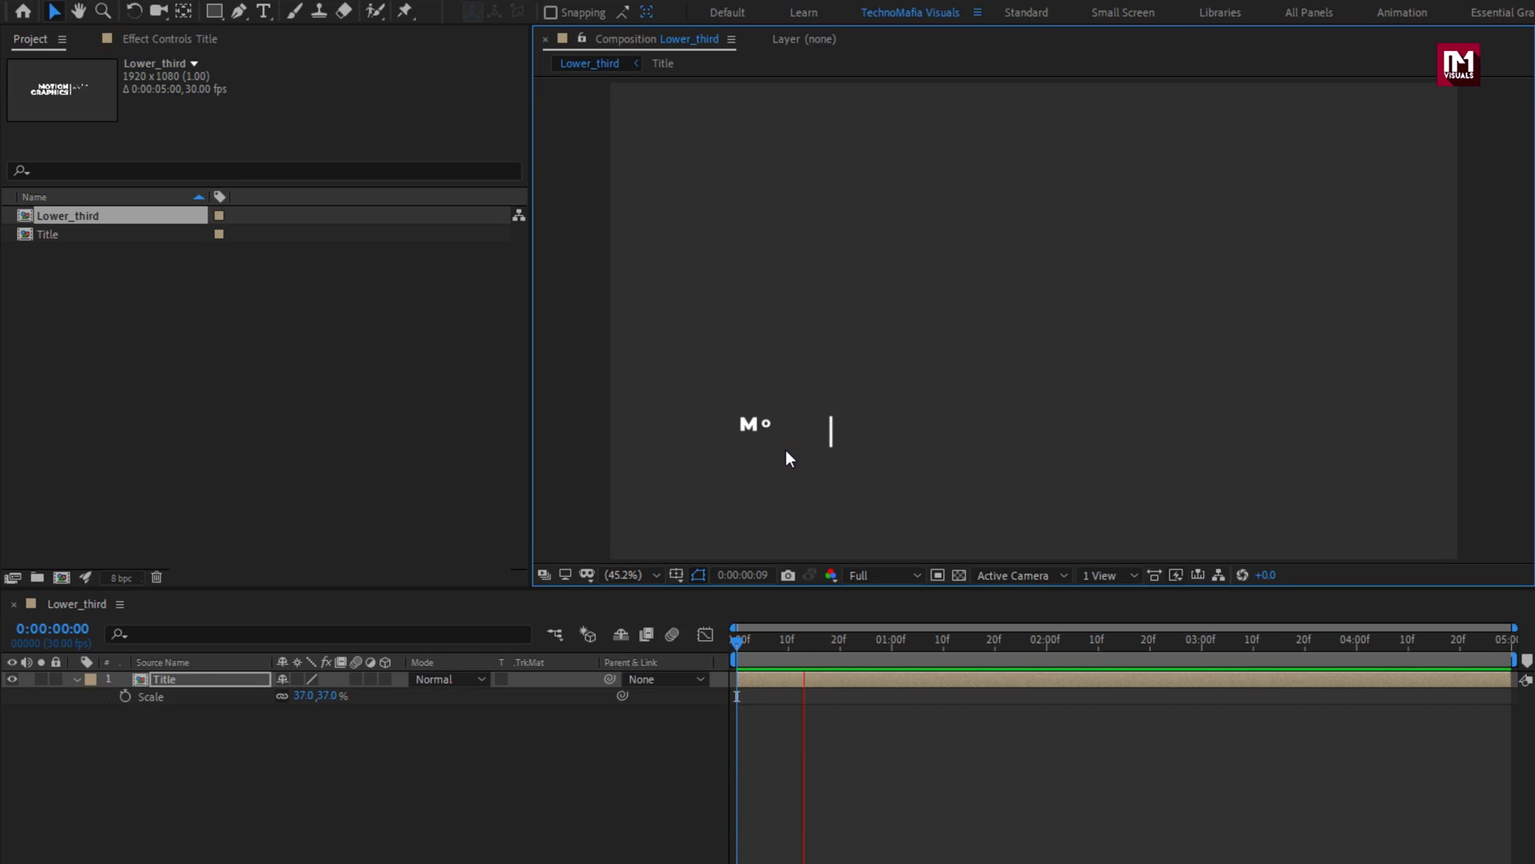